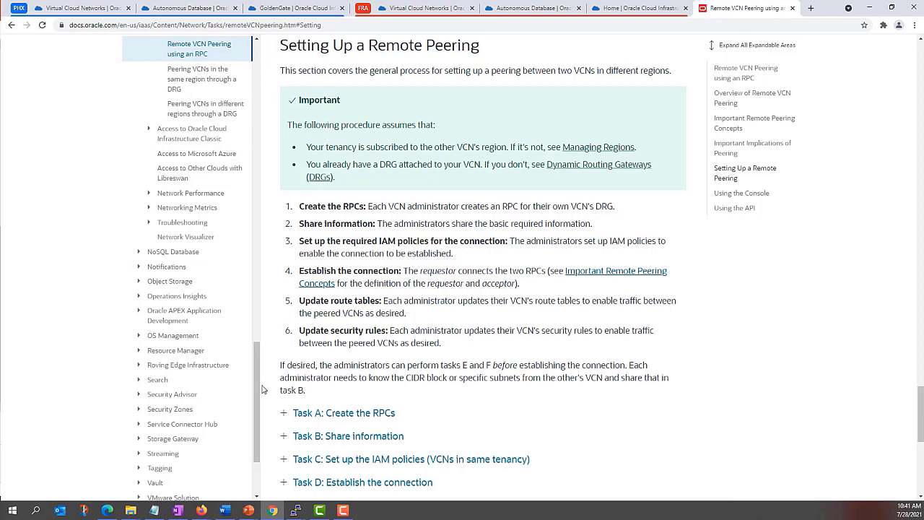
Step: Check VCN_A's CIDR block 10.0.0.0/16 on the Phoenix virtual cloud networks page
{"action": "left_click_drag", "start_coordinate": [258, 389], "coordinate": [256, 332]}
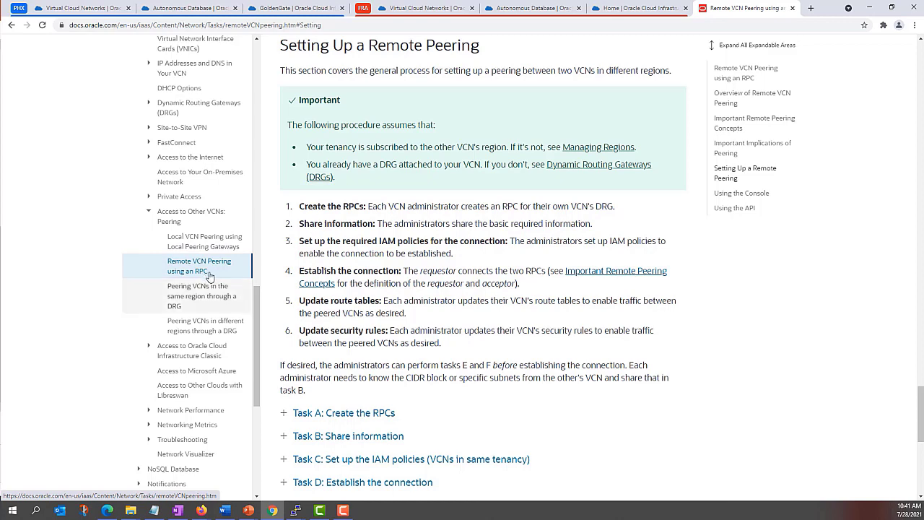
{"action": "scroll", "coordinate": [475, 274], "scroll_direction": "down", "scroll_amount": 1}
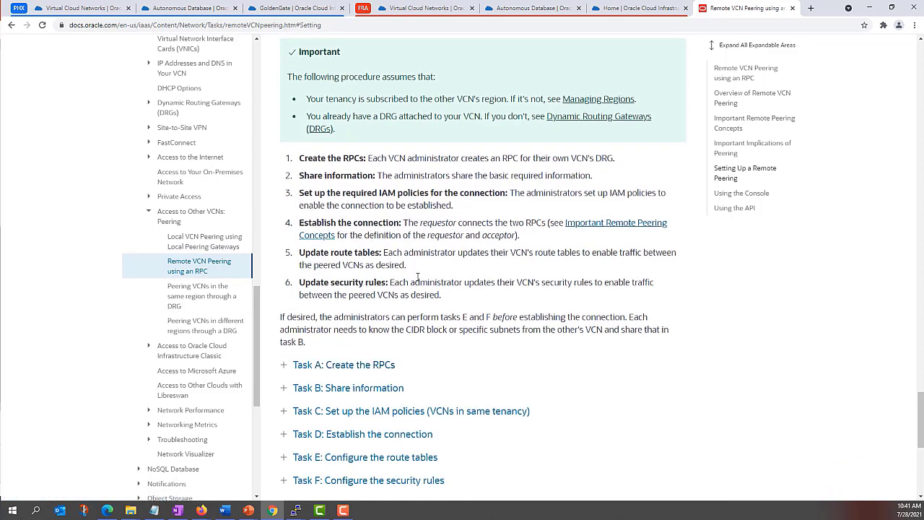
{"action": "scroll", "coordinate": [467, 135], "scroll_direction": "up", "scroll_amount": 1}
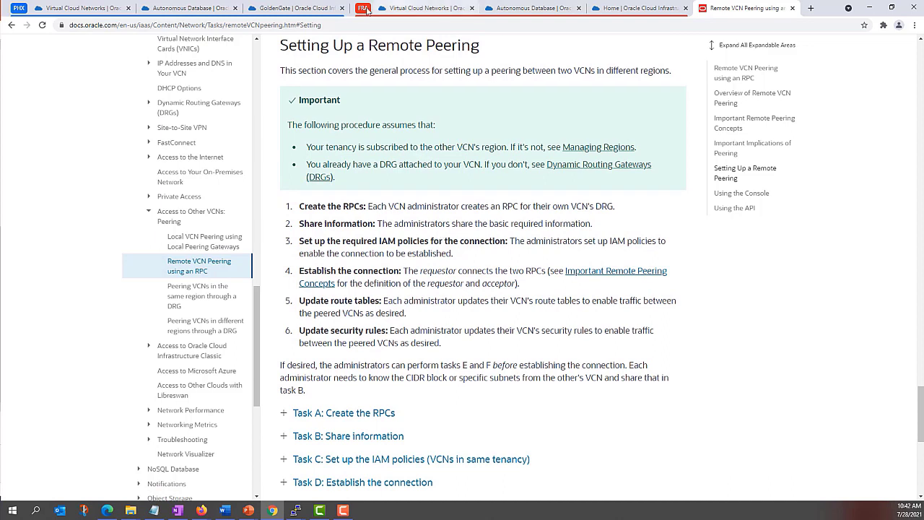
{"action": "left_click", "coordinate": [76, 9]}
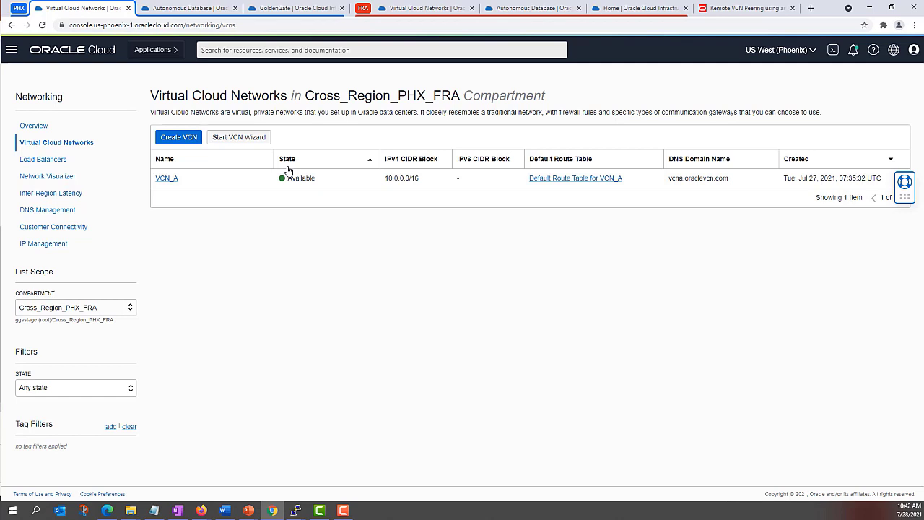
{"action": "left_click_drag", "start_coordinate": [384, 182], "coordinate": [420, 180]}
{"action": "left_click", "coordinate": [389, 184]}
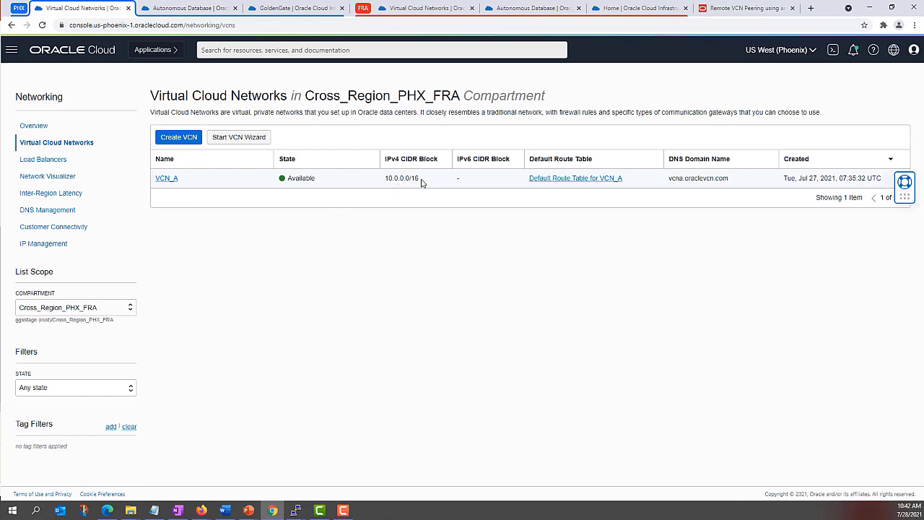
Step: Check VCN_B's CIDR block 192.168.0.0/16 on the Frankfurt virtual cloud networks page
{"action": "left_click", "coordinate": [407, 11]}
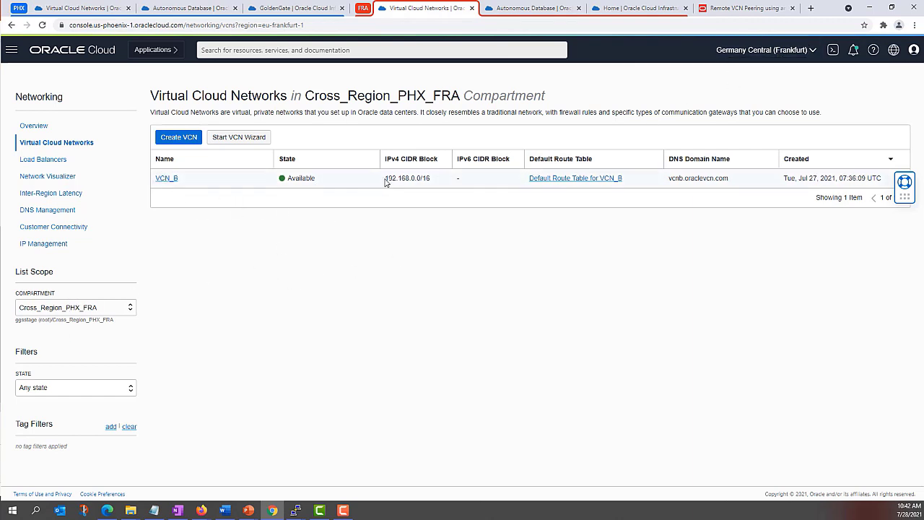
{"action": "left_click_drag", "start_coordinate": [385, 178], "coordinate": [435, 184]}
{"action": "left_click", "coordinate": [445, 214]}
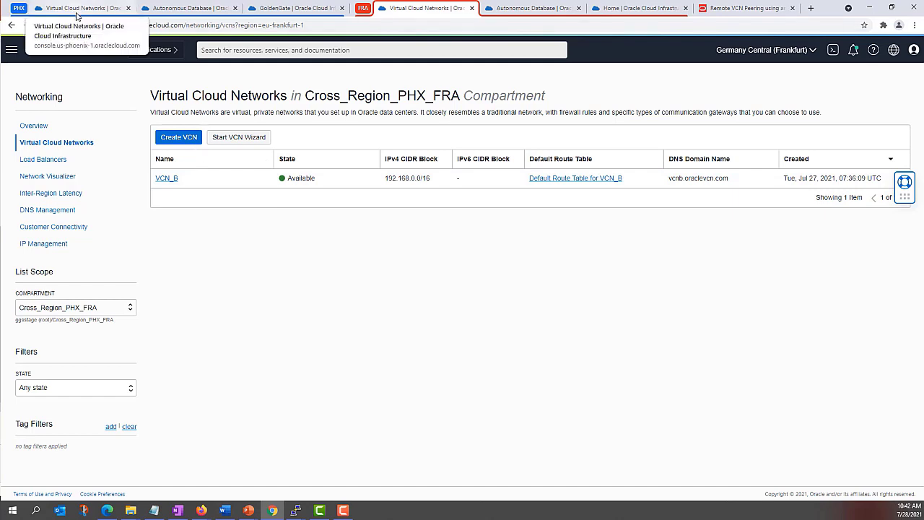
Step: View ADW_VCN_A's details, then ATP_VCN_B's details showing private endpoint 192.168.0.185
{"action": "left_click", "coordinate": [190, 9]}
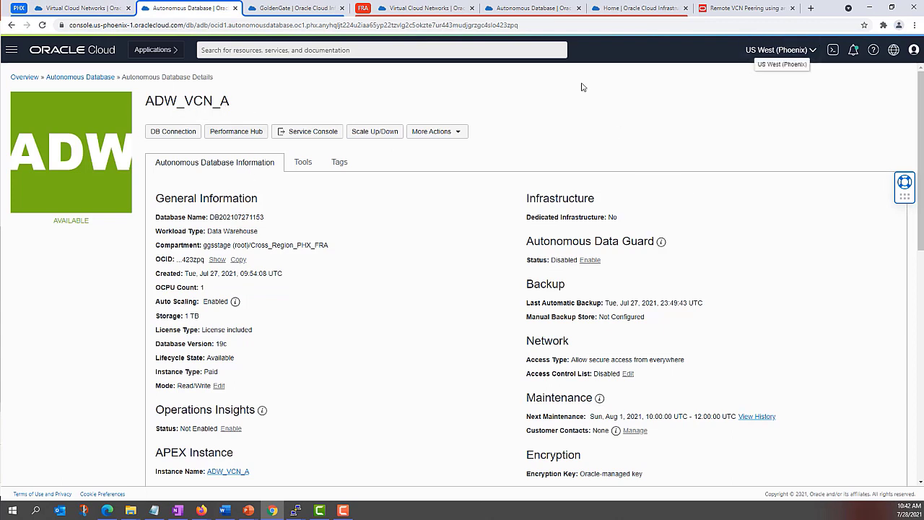
{"action": "left_click", "coordinate": [527, 8]}
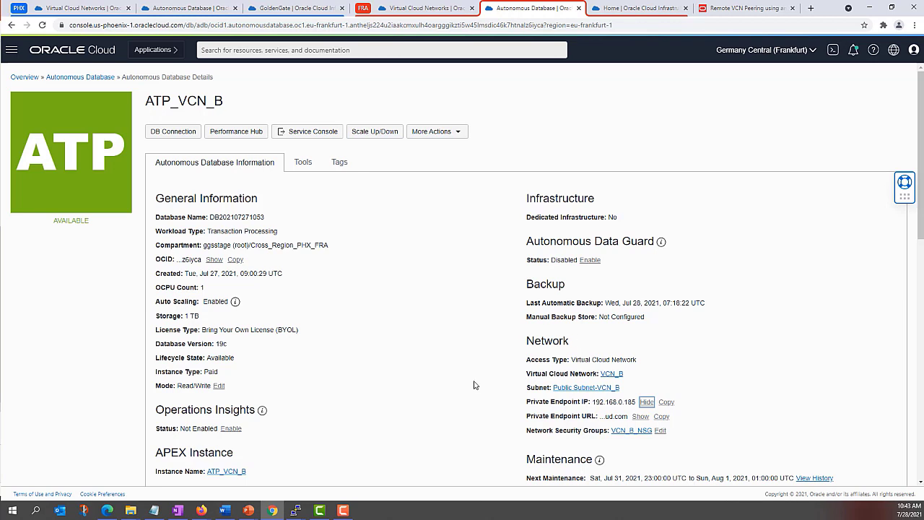
Step: Run ifconfig in both instance terminals to find IPs 10.0.0.211 and 192.168.0.149
{"action": "mouse_move", "coordinate": [295, 509]}
{"action": "left_click", "coordinate": [253, 473]}
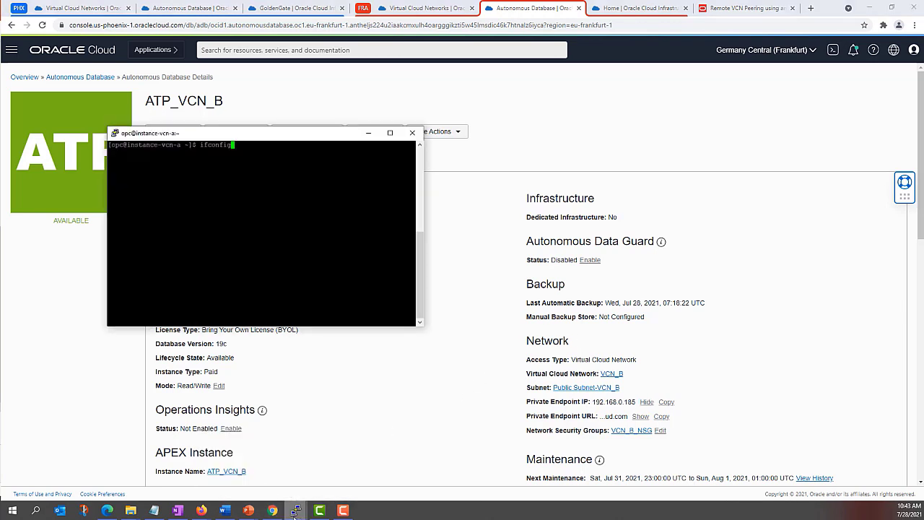
{"action": "left_click", "coordinate": [339, 473]}
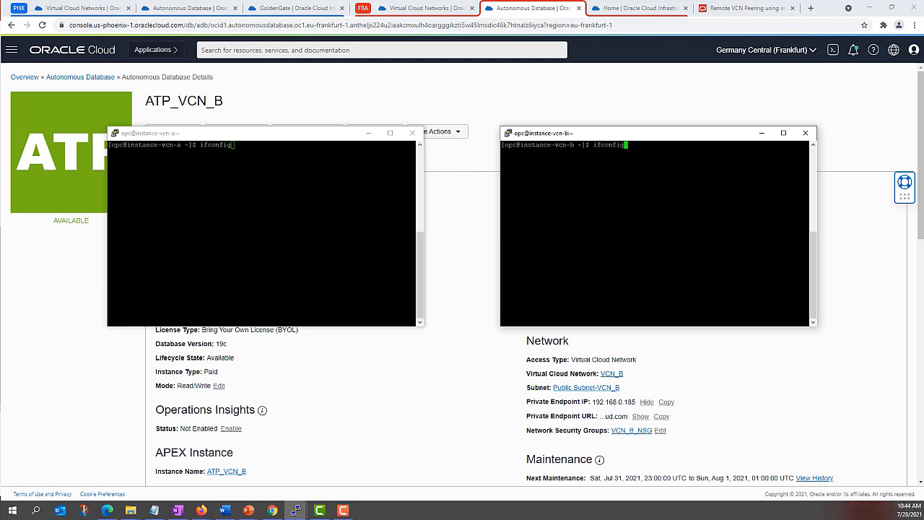
{"action": "left_click", "coordinate": [405, 225]}
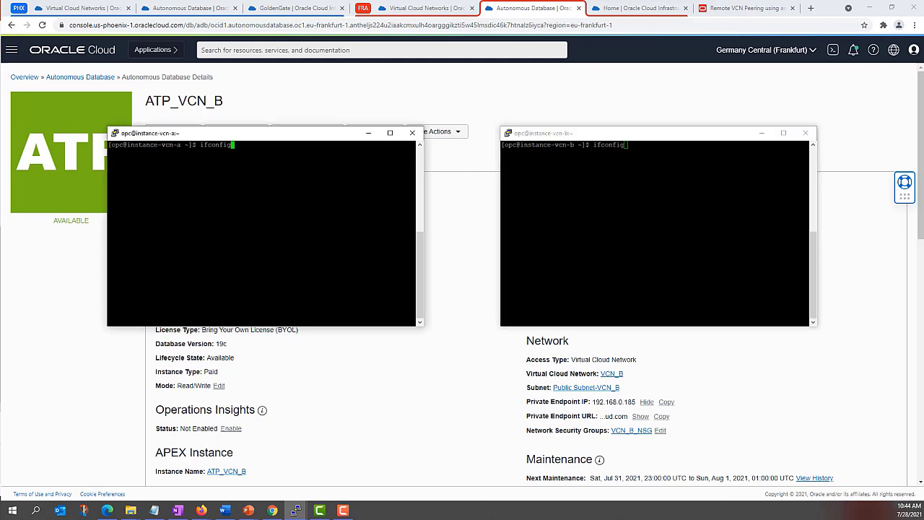
{"action": "key", "text": "Return"}
{"action": "left_click", "coordinate": [650, 217]}
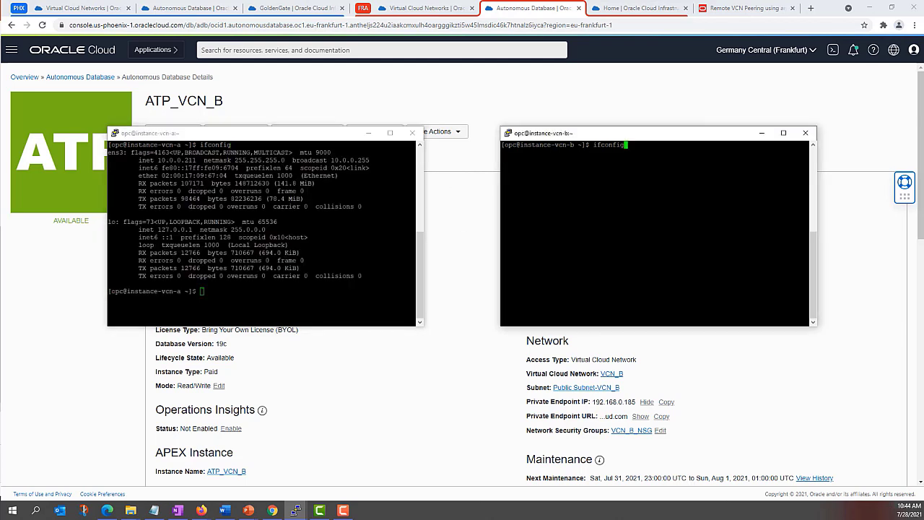
{"action": "key", "text": "Return"}
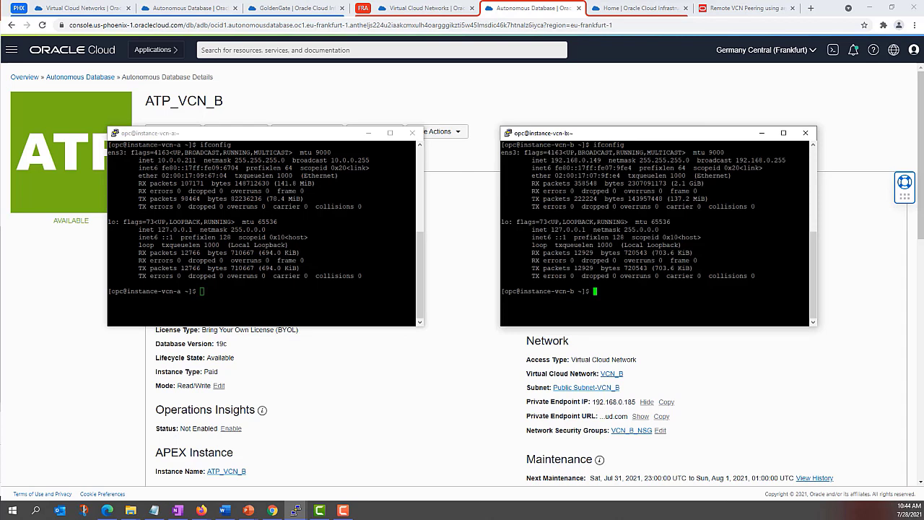
{"action": "left_click_drag", "start_coordinate": [197, 160], "coordinate": [157, 159]}
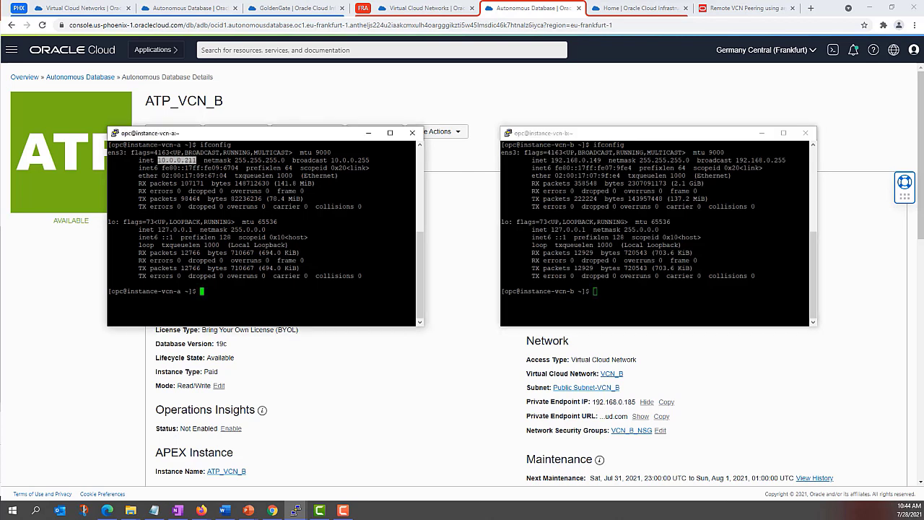
{"action": "left_click_drag", "start_coordinate": [551, 160], "coordinate": [600, 160]}
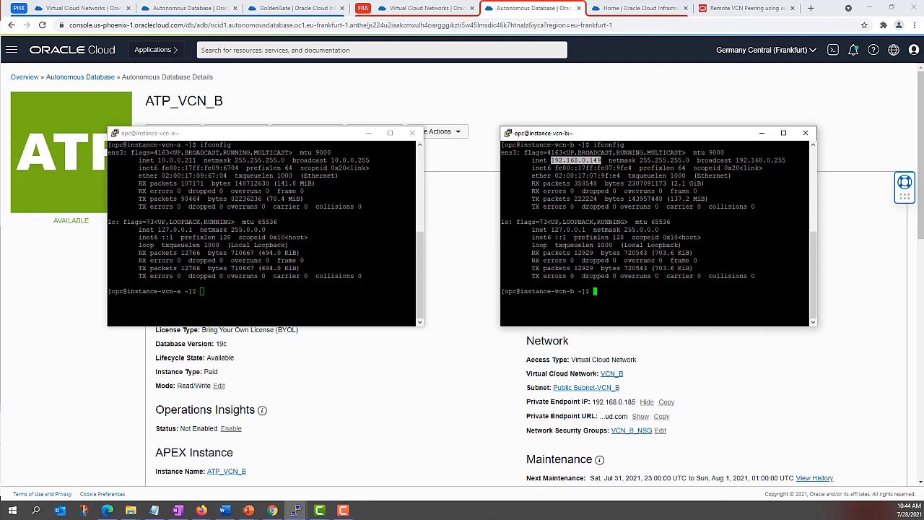
Step: Test port 22 each way with curl -sv telnet:// to 192.168.0.149 and 10.0.0.211
{"action": "key", "text": "alt+Tab"}
{"action": "type", "text": "curl -sv telnet://192.168.0.185:1522"}
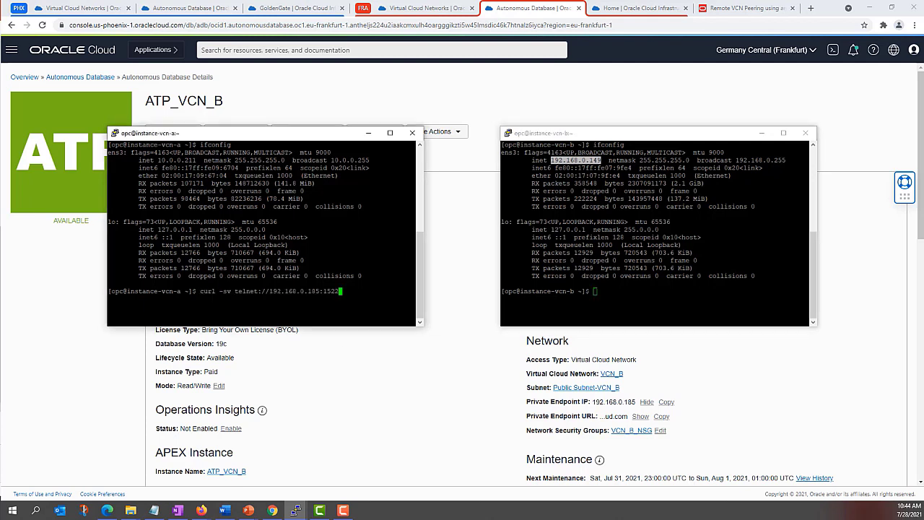
{"action": "key", "text": "Up"}
{"action": "key", "text": "Return"}
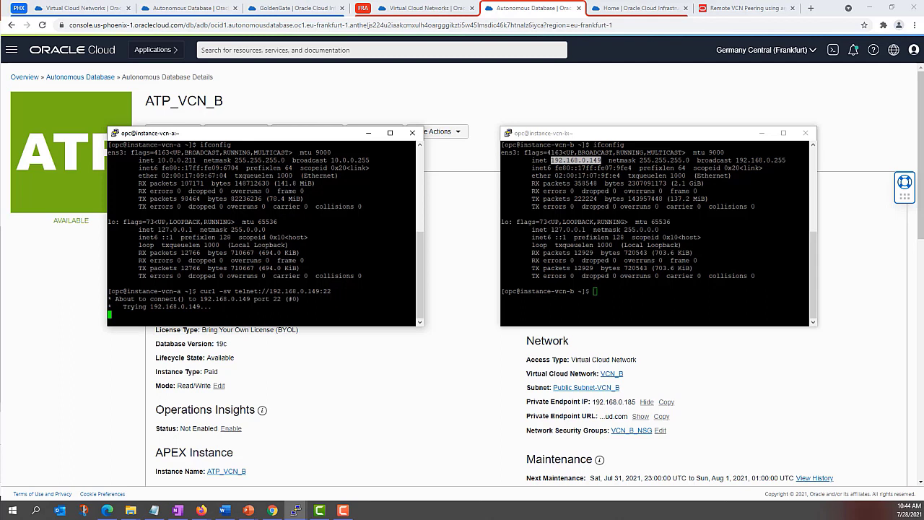
{"action": "left_click", "coordinate": [596, 291]}
{"action": "type", "text": "curl -sv telnet://10.0.0.211:22"}
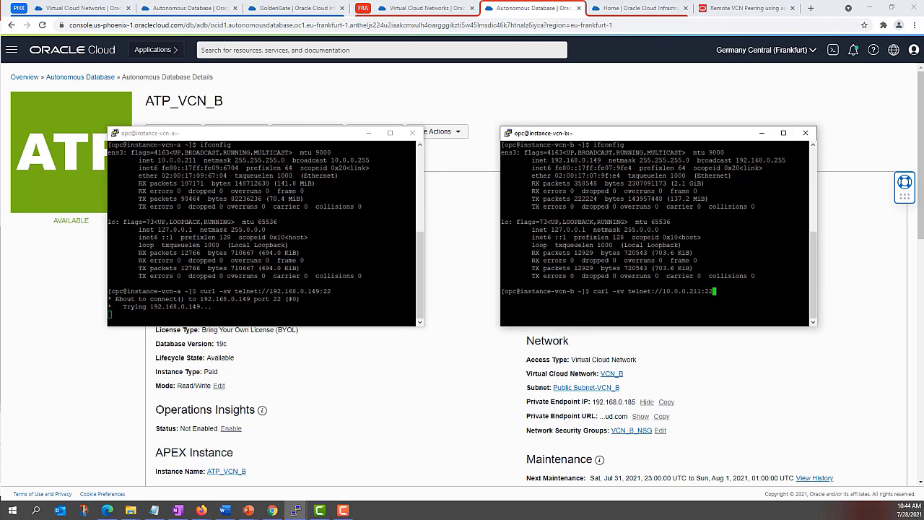
{"action": "key", "text": "Return"}
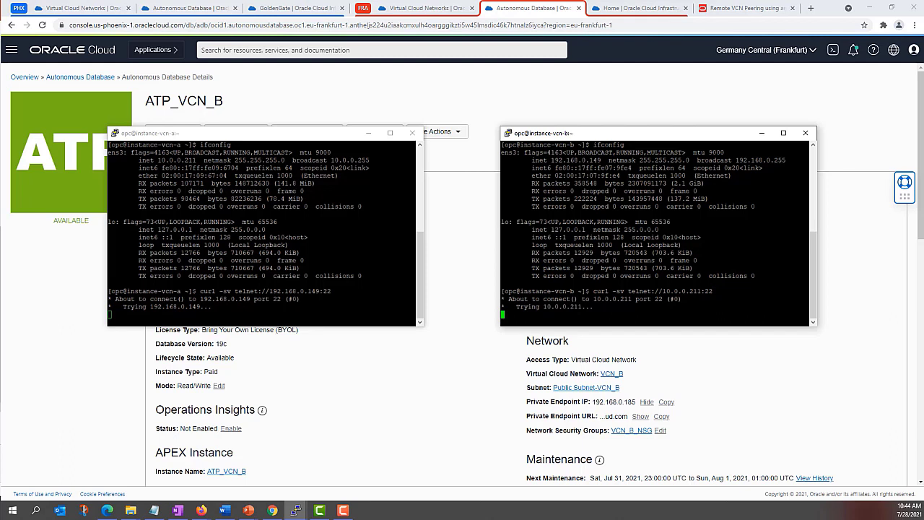
Step: Cancel the hanging curl connection attempts on both vcn-a and vcn-b instances
{"action": "key", "text": "alt+Tab"}
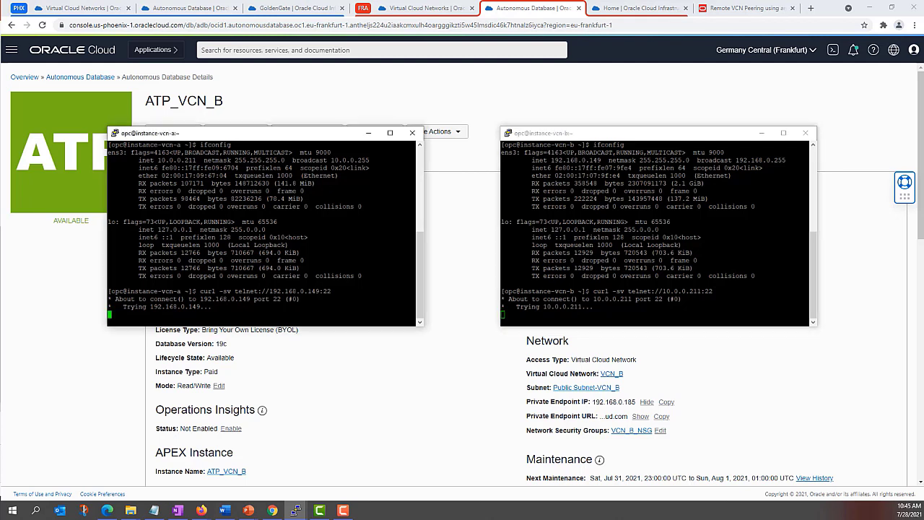
{"action": "key", "text": "ctrl+c"}
{"action": "left_click", "coordinate": [609, 327]}
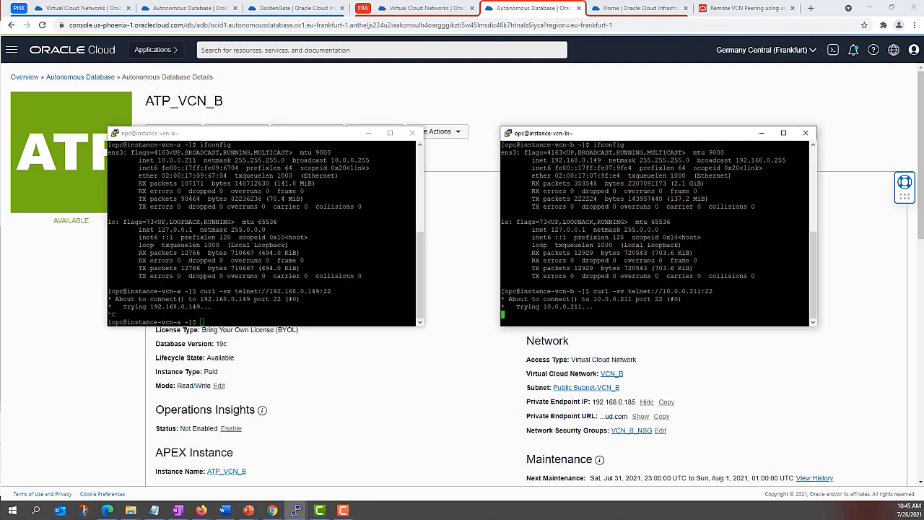
{"action": "key", "text": "ctrl+c"}
Step: From Phoenix's Cross_Region_PHX_FRA compartment, go to Dynamic Routing Gateways and start a new gateway
{"action": "left_click", "coordinate": [402, 409]}
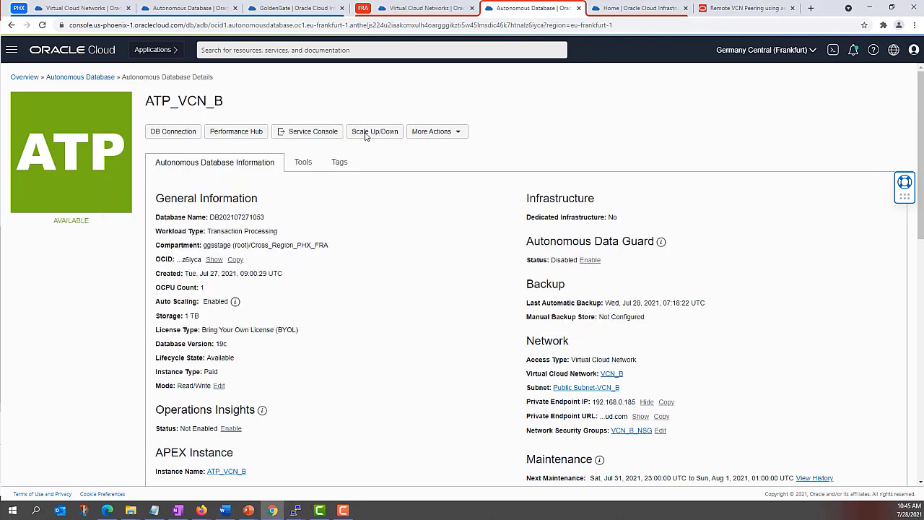
{"action": "left_click", "coordinate": [111, 8]}
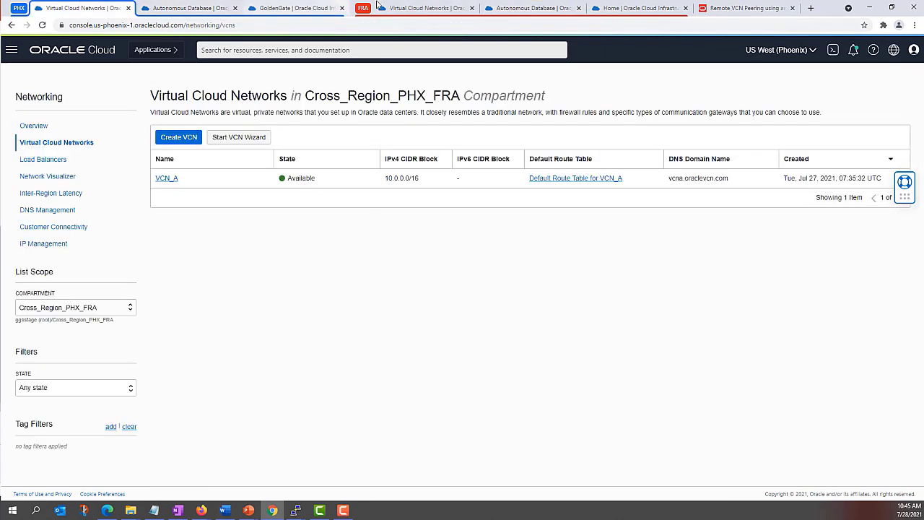
{"action": "left_click", "coordinate": [426, 8]}
{"action": "left_click", "coordinate": [82, 6]}
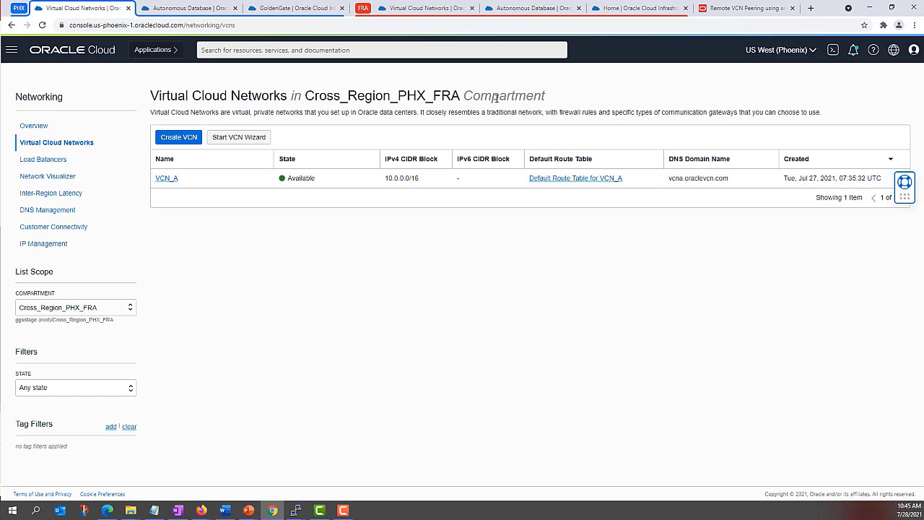
{"action": "left_click", "coordinate": [11, 49]}
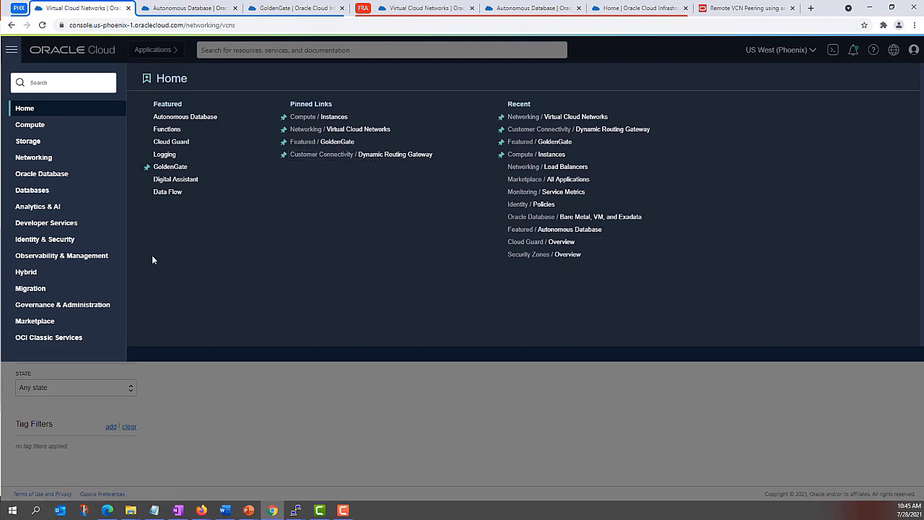
{"action": "left_click", "coordinate": [33, 158]}
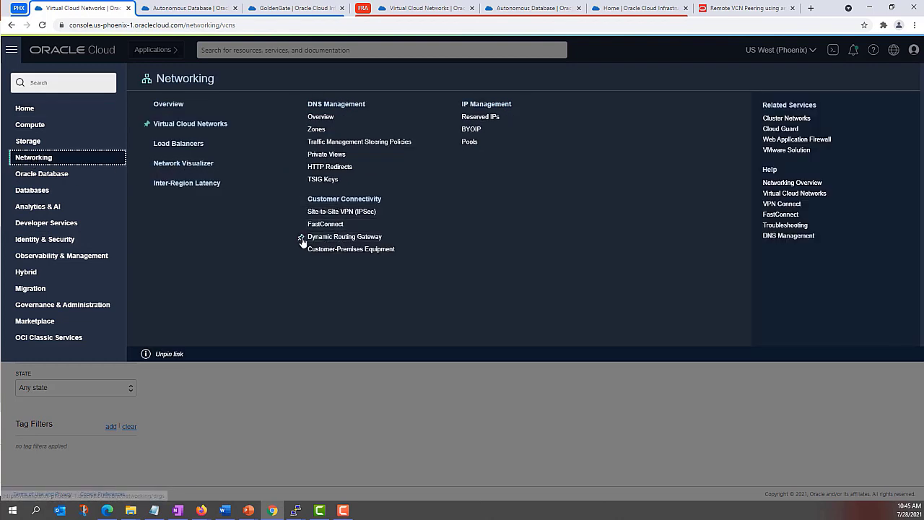
{"action": "left_click", "coordinate": [24, 109]}
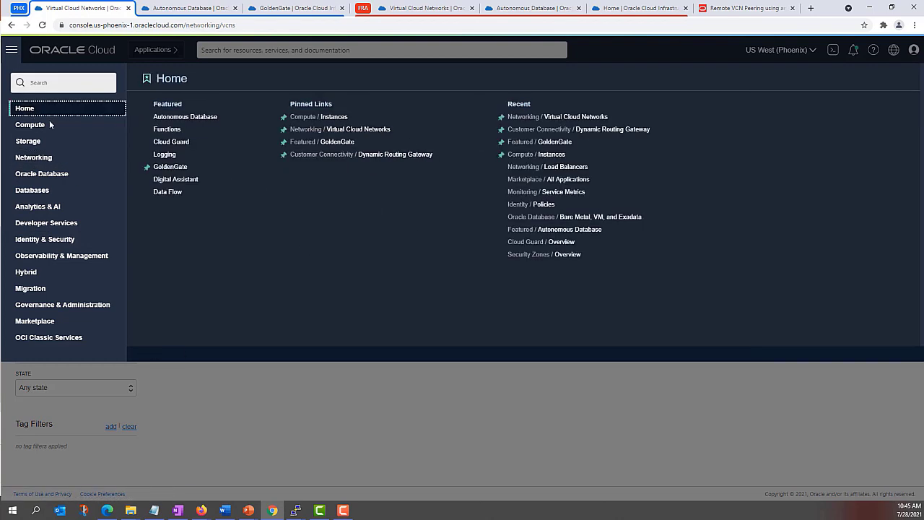
{"action": "left_click", "coordinate": [382, 155]}
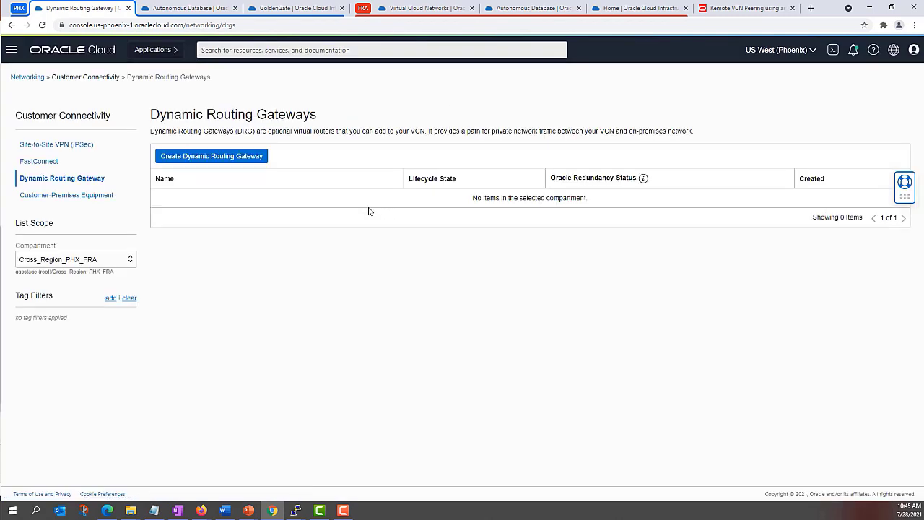
{"action": "left_click", "coordinate": [213, 159]}
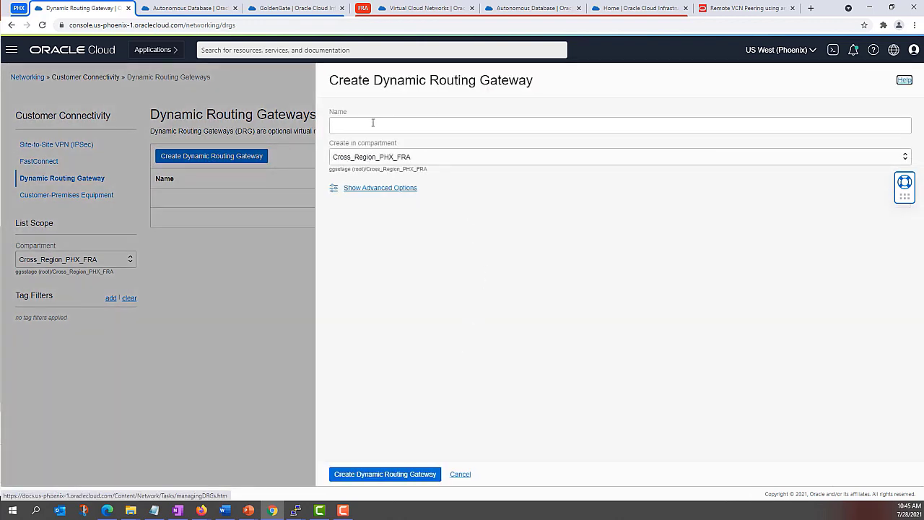
Step: Create the Phoenix dynamic routing gateway PHX_DRG, then move to the Frankfurt VCN list
{"action": "left_click", "coordinate": [372, 122]}
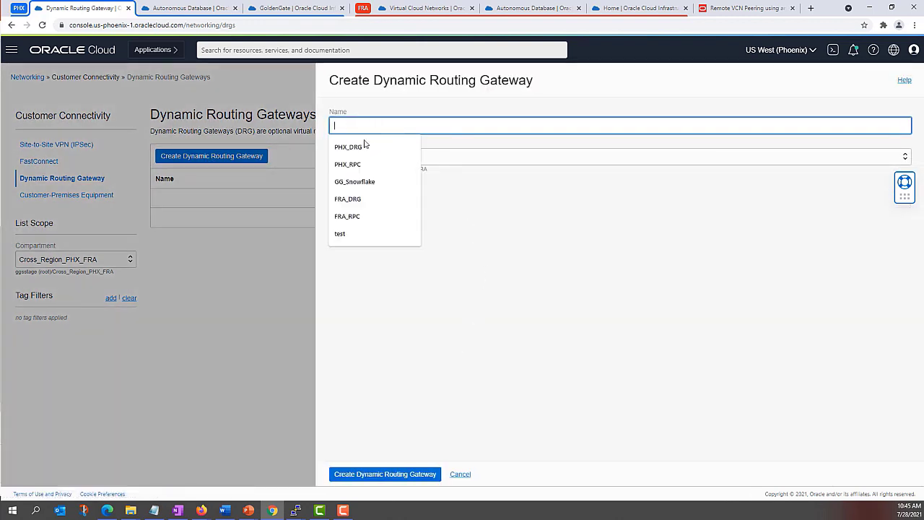
{"action": "left_click", "coordinate": [365, 146]}
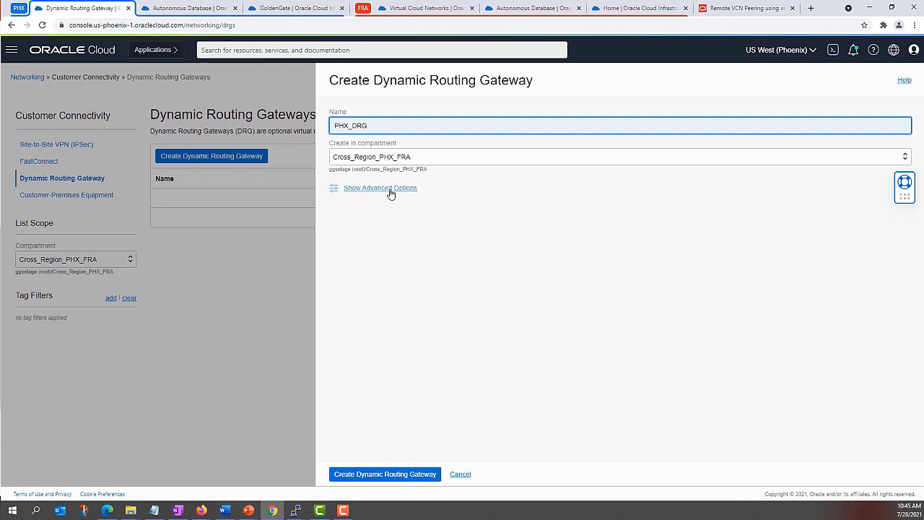
{"action": "left_click", "coordinate": [390, 189]}
{"action": "left_click", "coordinate": [370, 189]}
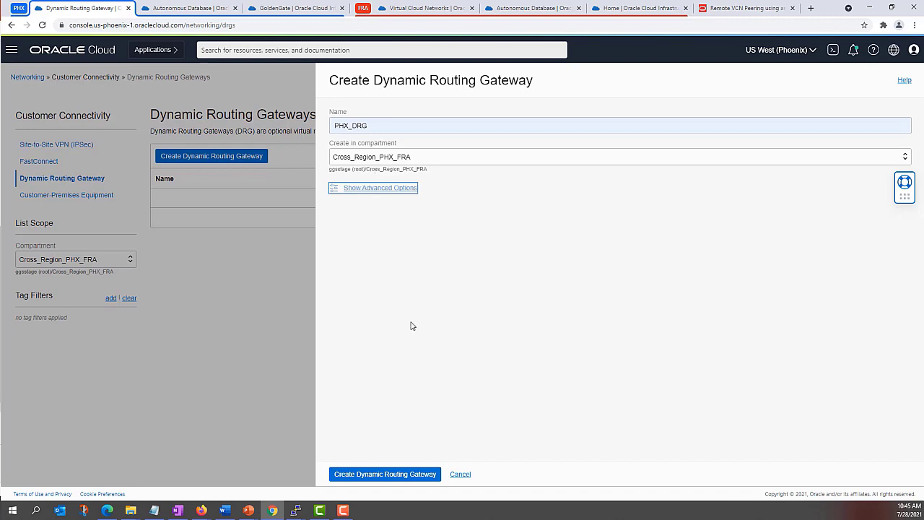
{"action": "left_click", "coordinate": [404, 476]}
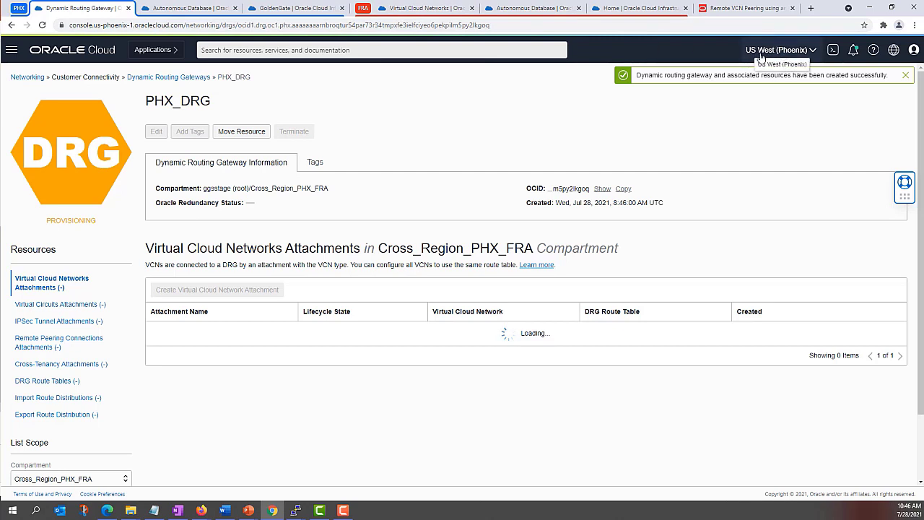
{"action": "left_click", "coordinate": [425, 7]}
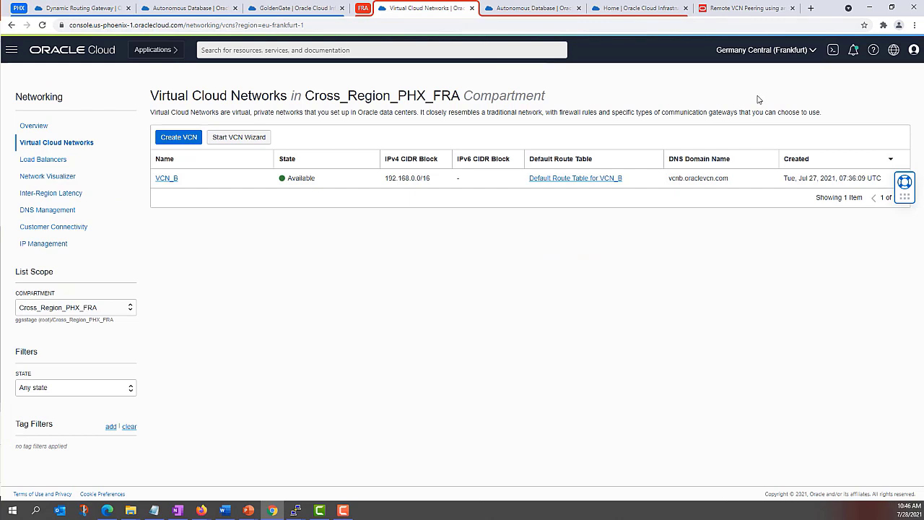
Step: Create the Frankfurt dynamic routing gateway FRA_DRG, then go back to Phoenix's PHX_DRG page
{"action": "left_click", "coordinate": [10, 52]}
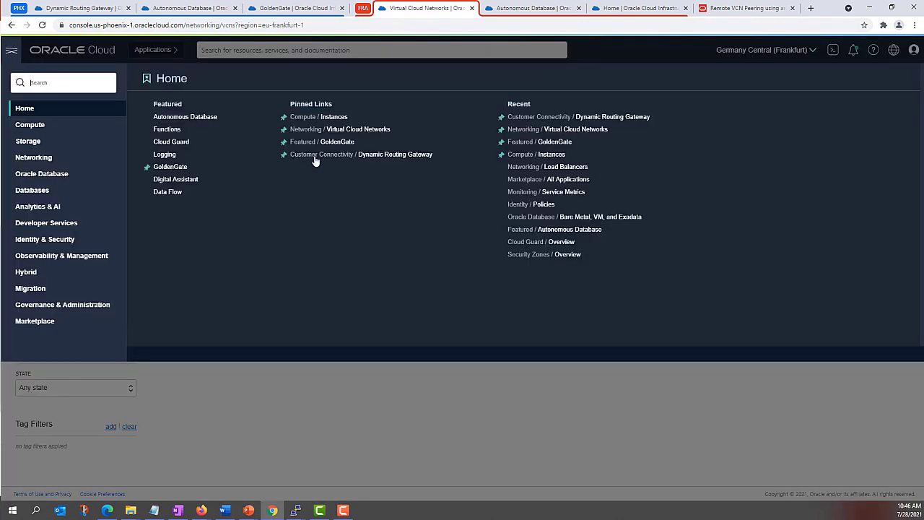
{"action": "left_click", "coordinate": [372, 159]}
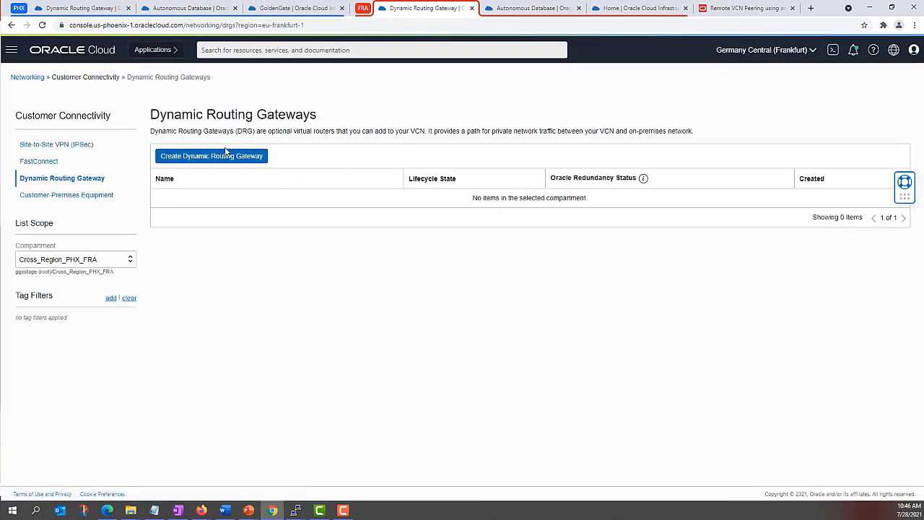
{"action": "left_click", "coordinate": [225, 154]}
{"action": "left_click", "coordinate": [395, 127]}
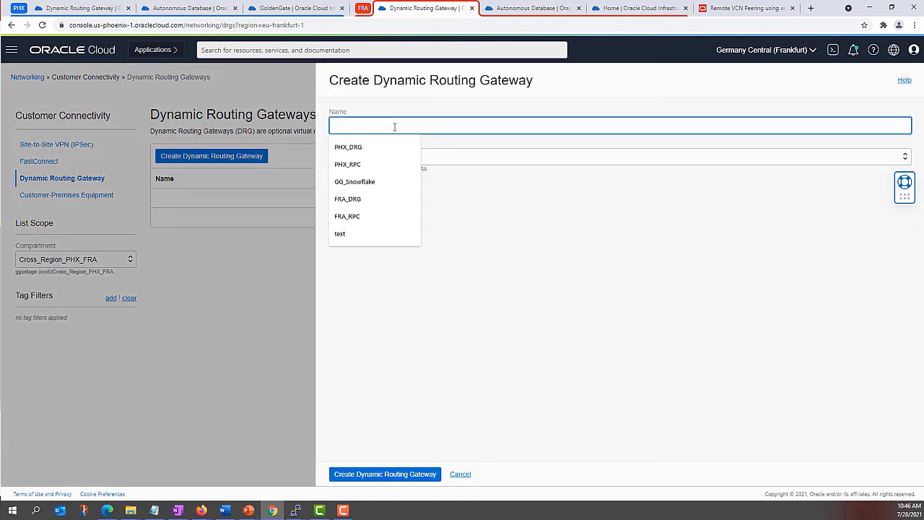
{"action": "left_click", "coordinate": [347, 199]}
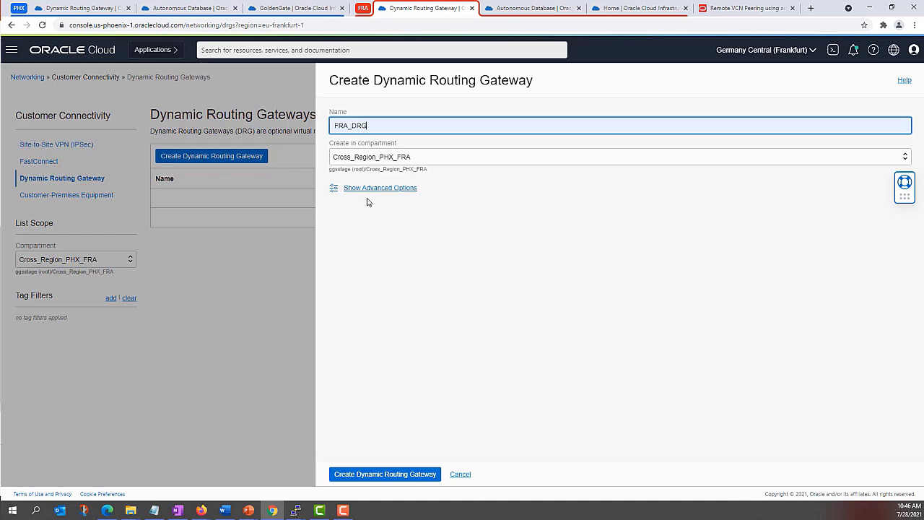
{"action": "left_click", "coordinate": [382, 475]}
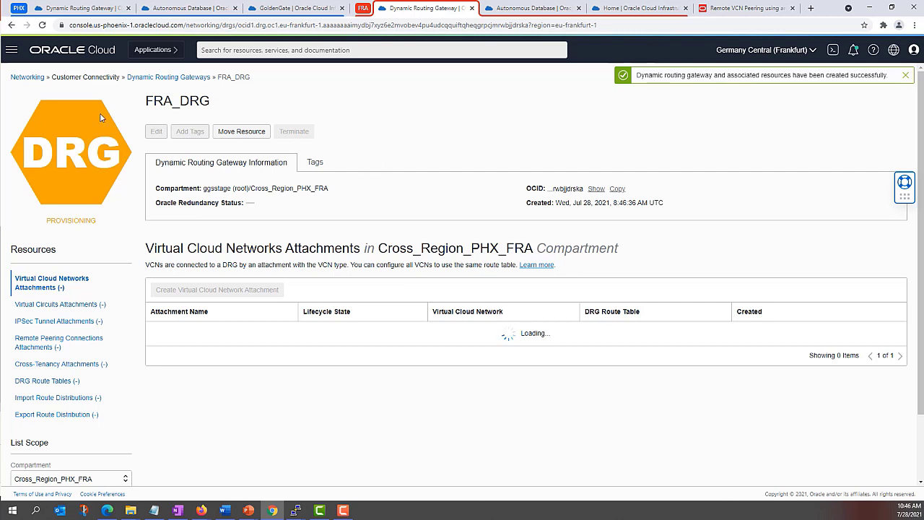
{"action": "left_click", "coordinate": [85, 9]}
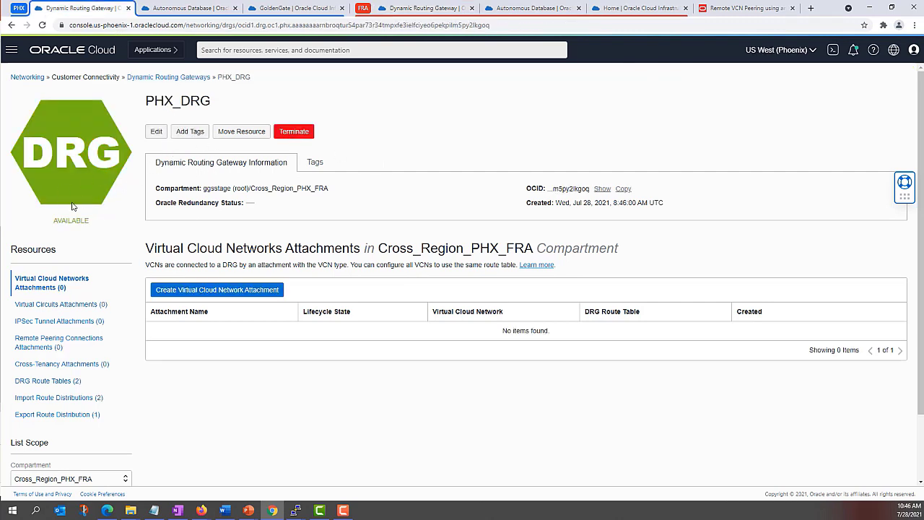
Step: Check FRA_DRG's status, then open VCN_A's Dynamic Routing Gateways Attachments in Phoenix
{"action": "left_click", "coordinate": [419, 10]}
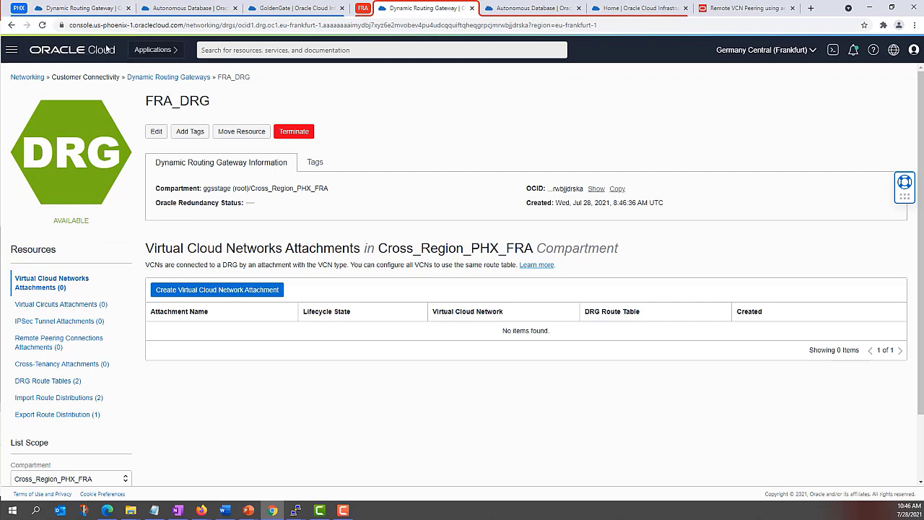
{"action": "left_click", "coordinate": [85, 10]}
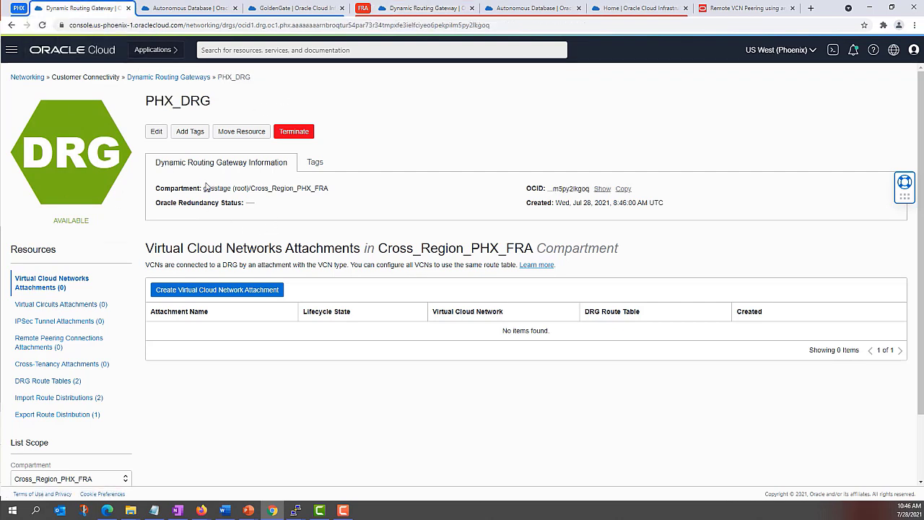
{"action": "left_click", "coordinate": [11, 50]}
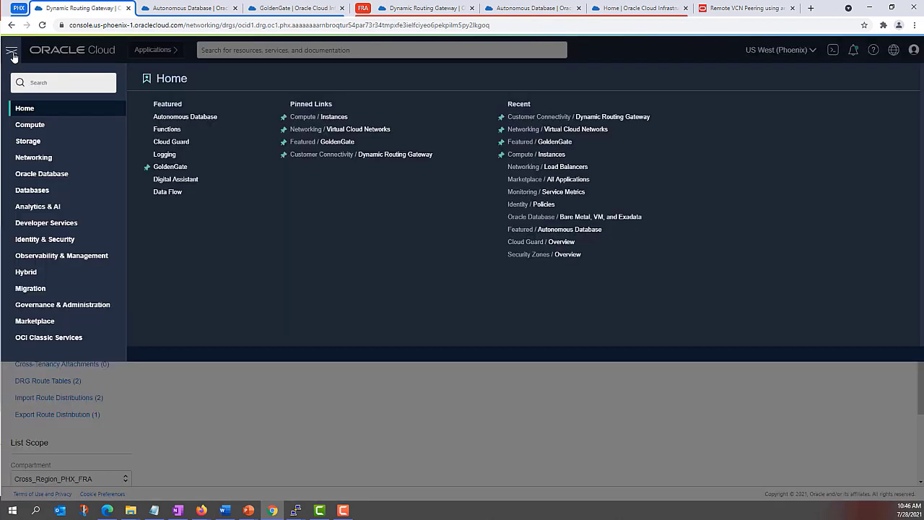
{"action": "left_click", "coordinate": [359, 130]}
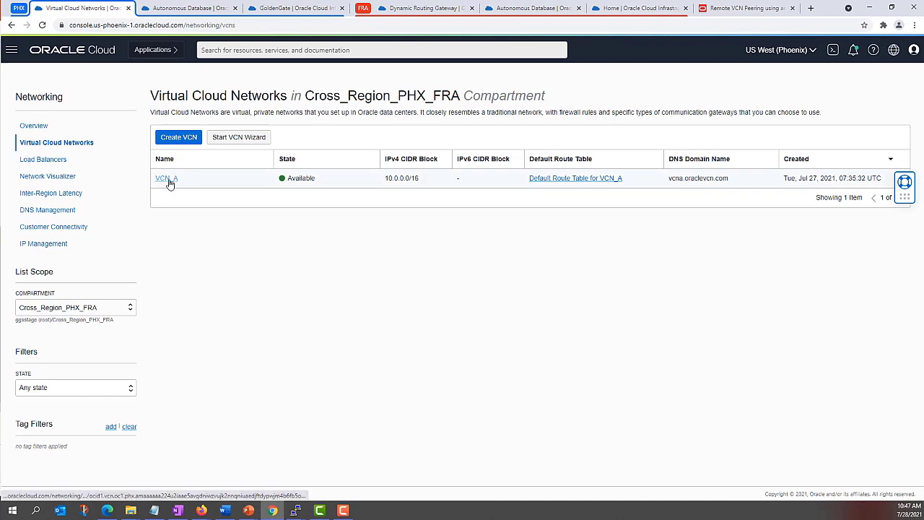
{"action": "left_click", "coordinate": [172, 181]}
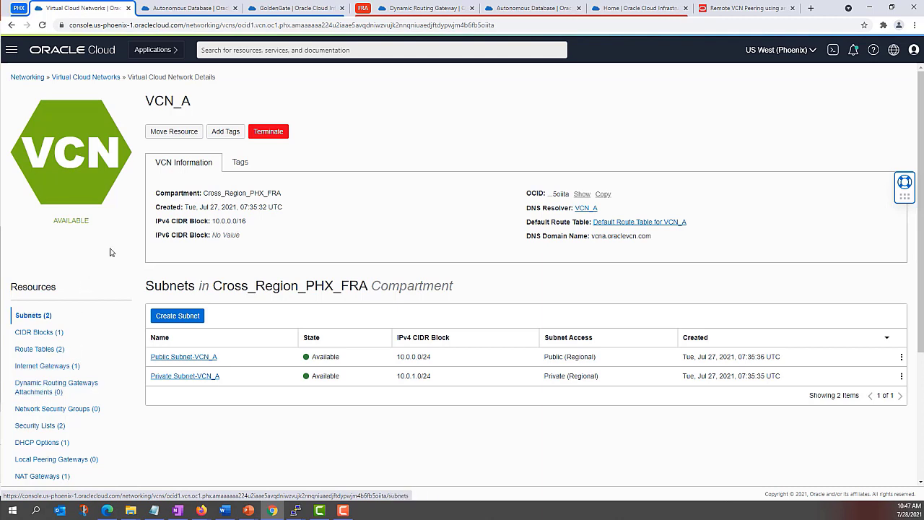
{"action": "left_click", "coordinate": [41, 392]}
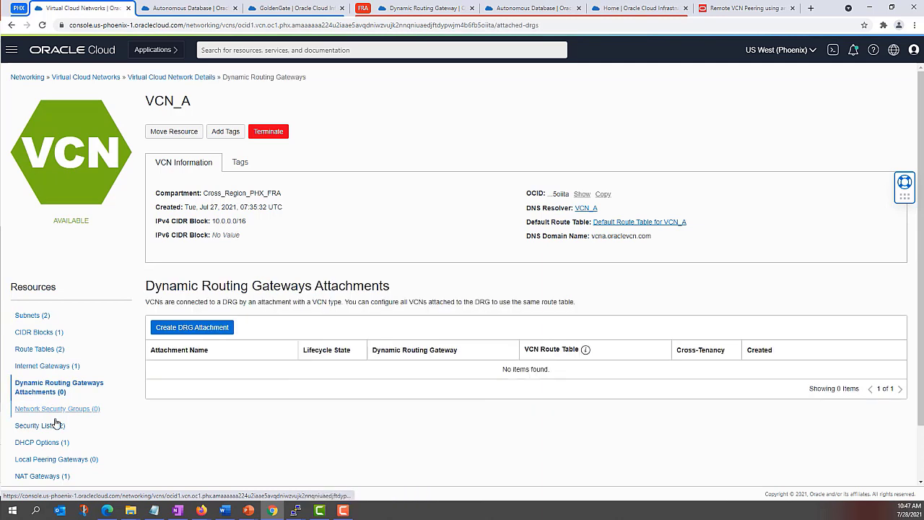
Step: Create a DRG attachment connecting VCN_A to PHX_DRG
{"action": "left_click", "coordinate": [201, 329]}
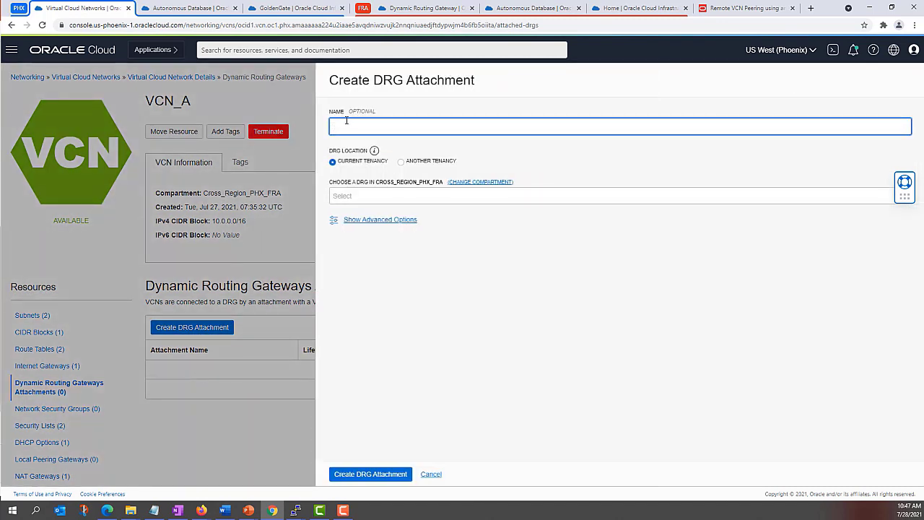
{"action": "left_click", "coordinate": [396, 196]}
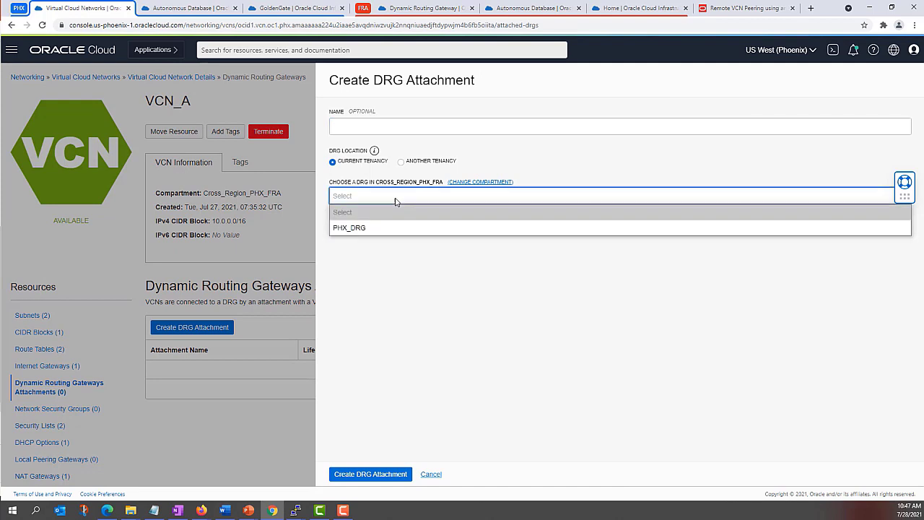
{"action": "left_click", "coordinate": [356, 229]}
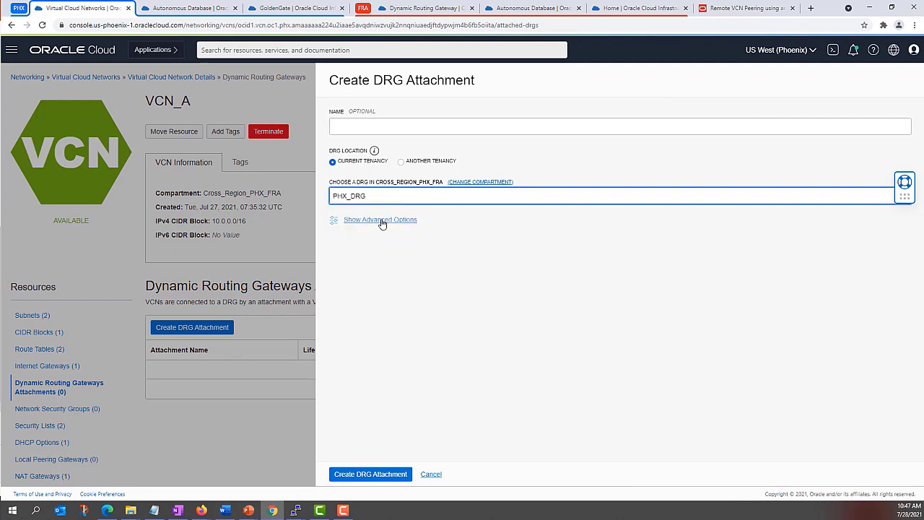
{"action": "left_click", "coordinate": [381, 221]}
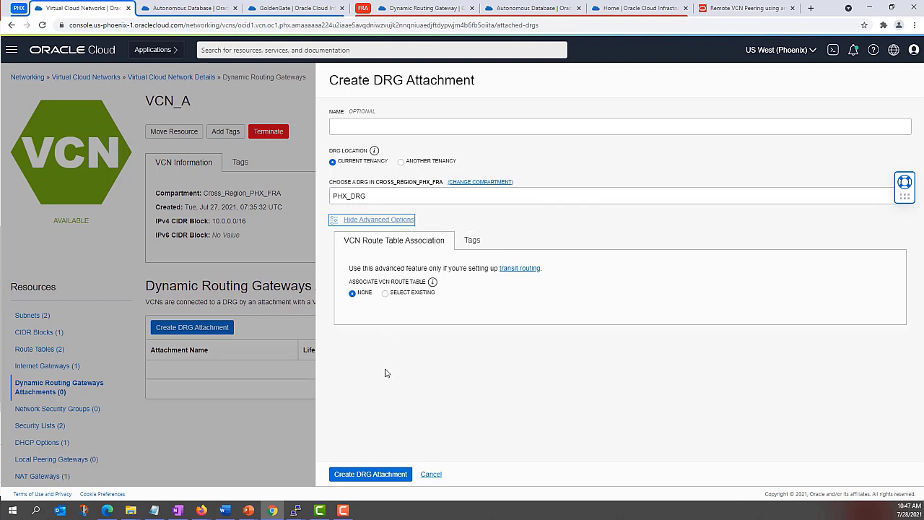
{"action": "left_click", "coordinate": [375, 477]}
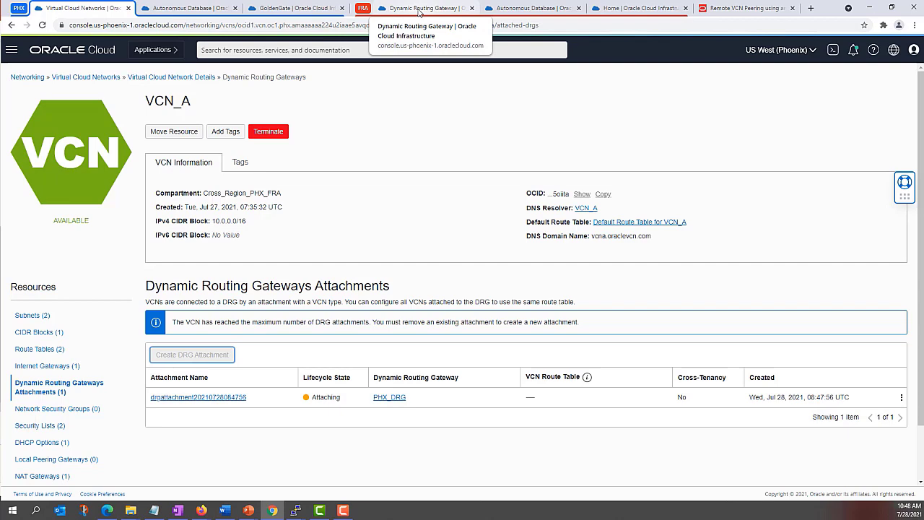
{"action": "left_click", "coordinate": [418, 9]}
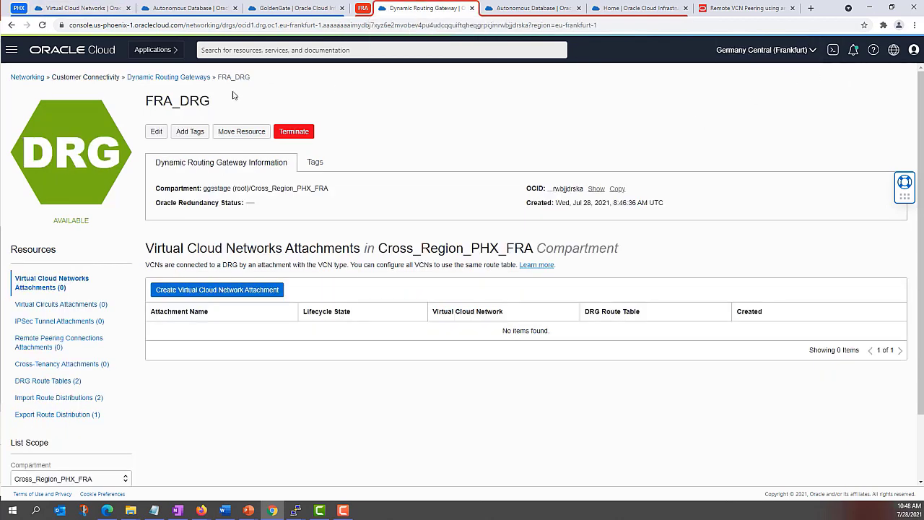
Step: Attach VCN_B in Frankfurt to FRA_DRG, then return to VCN_A in Phoenix
{"action": "left_click", "coordinate": [11, 50]}
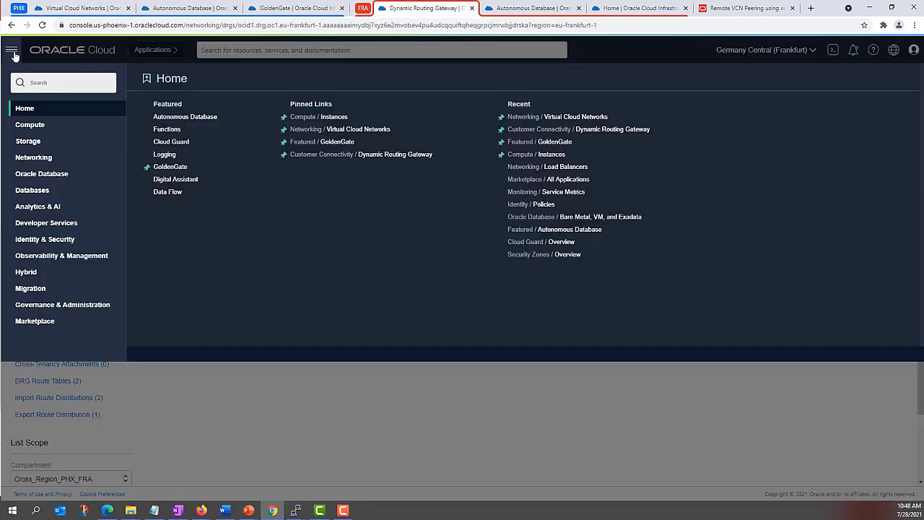
{"action": "left_click", "coordinate": [354, 130]}
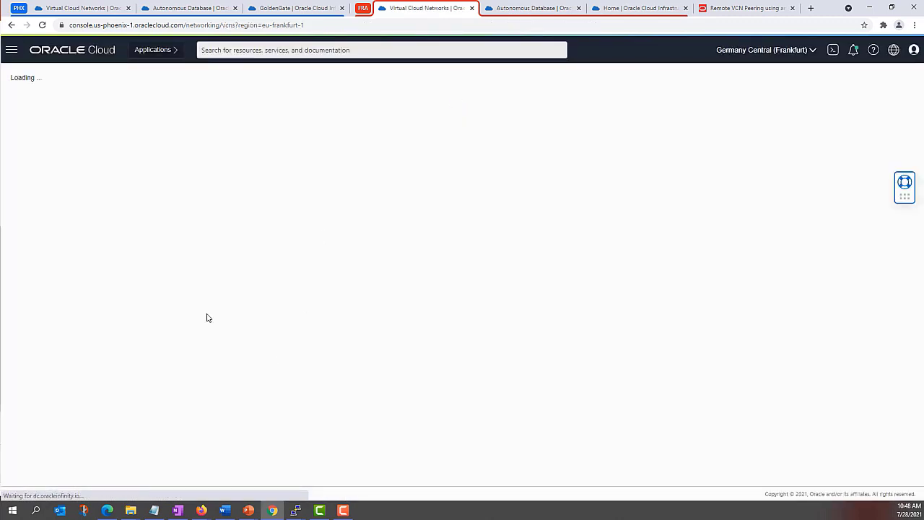
{"action": "left_click", "coordinate": [167, 179]}
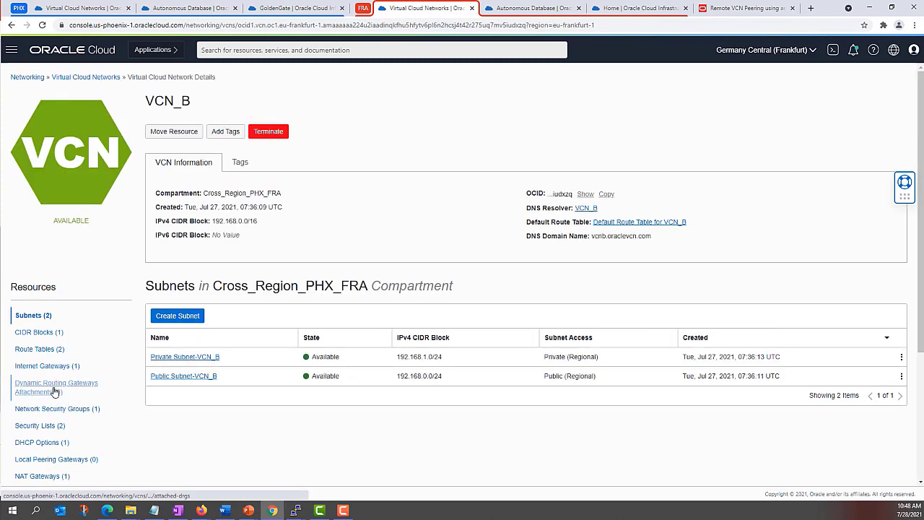
{"action": "left_click", "coordinate": [55, 392]}
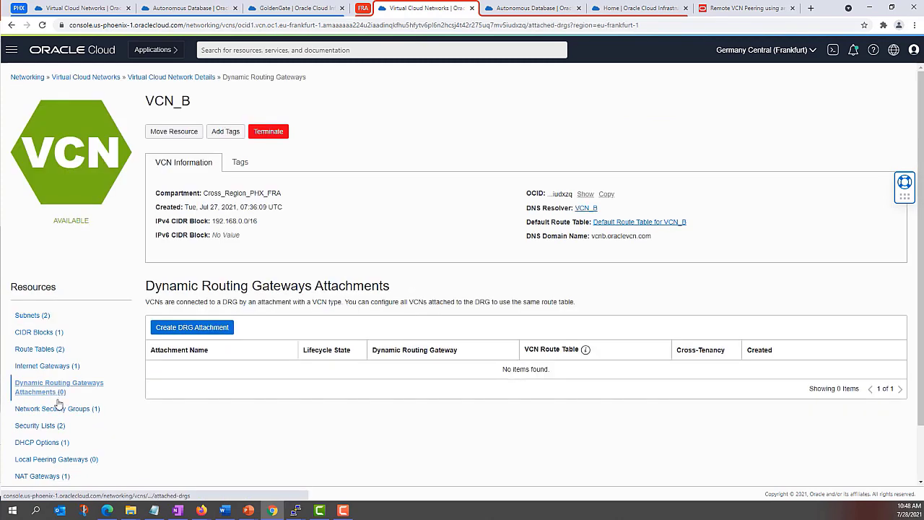
{"action": "left_click", "coordinate": [200, 330]}
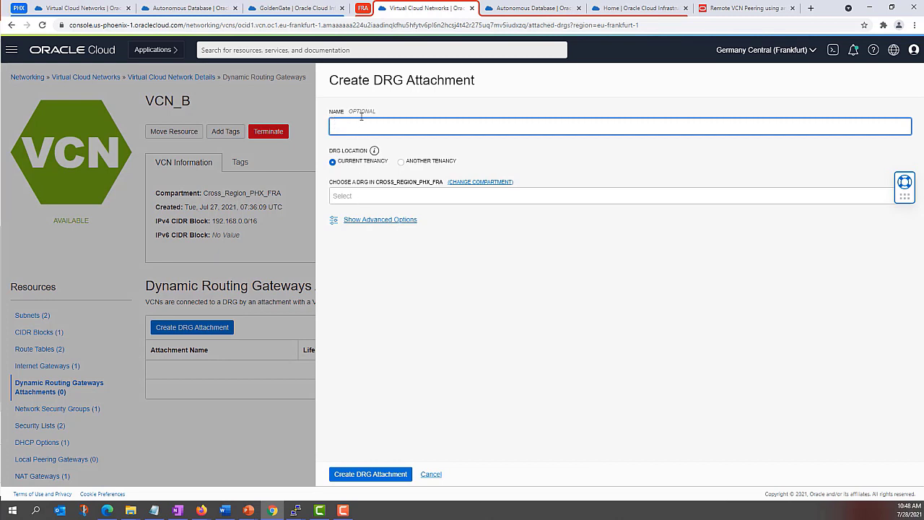
{"action": "left_click", "coordinate": [353, 196]}
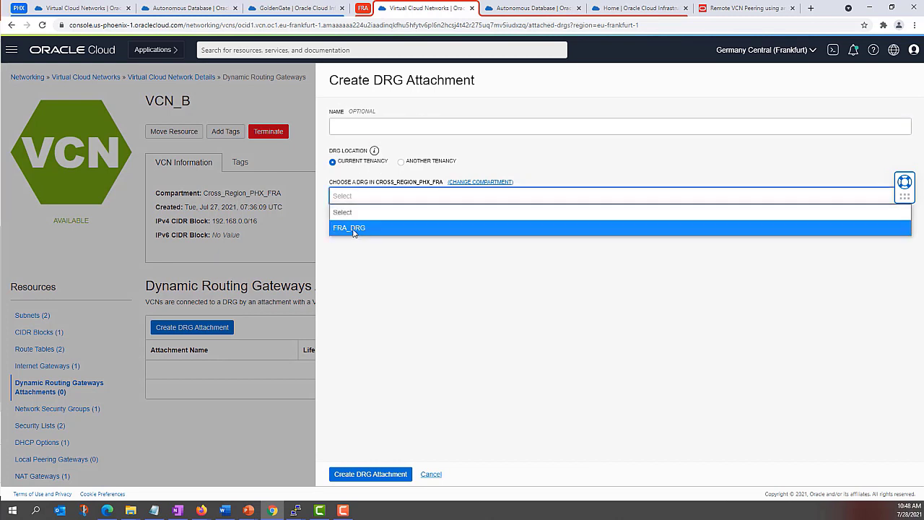
{"action": "left_click", "coordinate": [353, 228]}
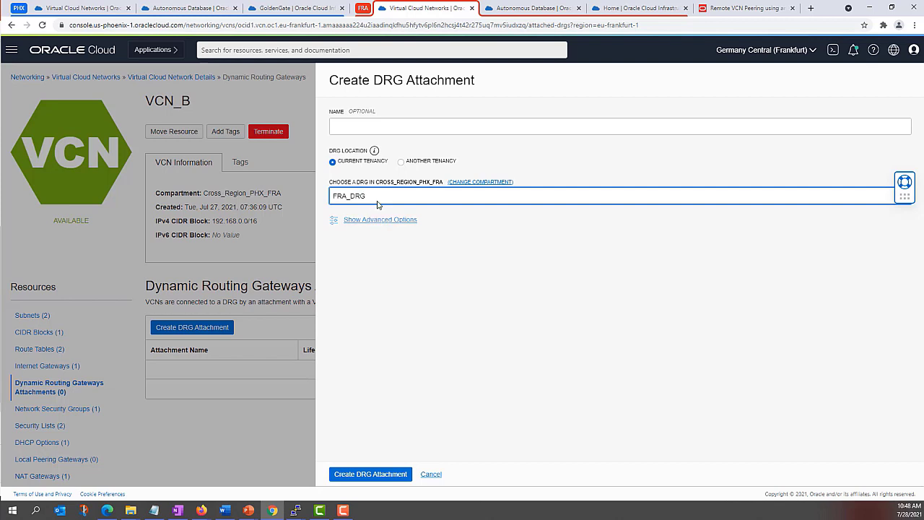
{"action": "left_click", "coordinate": [366, 478]}
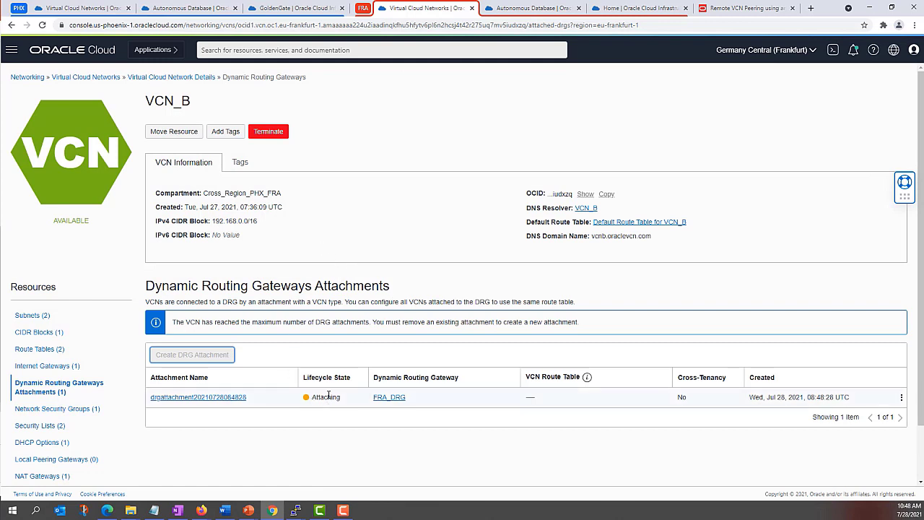
{"action": "left_click", "coordinate": [85, 9]}
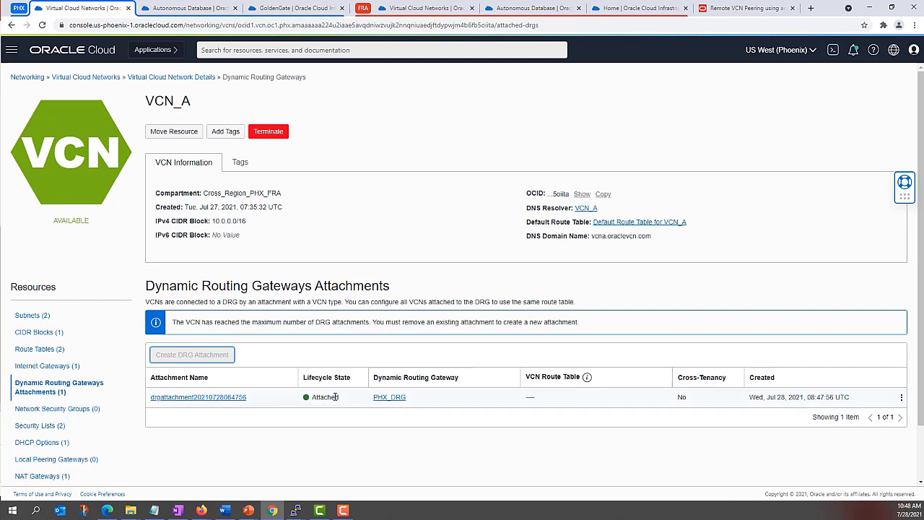
Step: From VCN_A, open PHX_DRG's details and list its remote peering connection attachments
{"action": "left_click", "coordinate": [415, 10]}
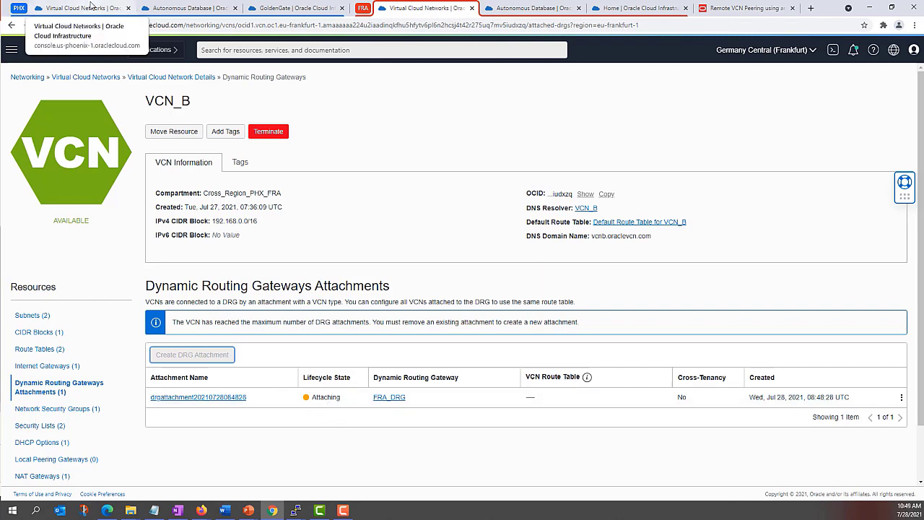
{"action": "left_click", "coordinate": [91, 8]}
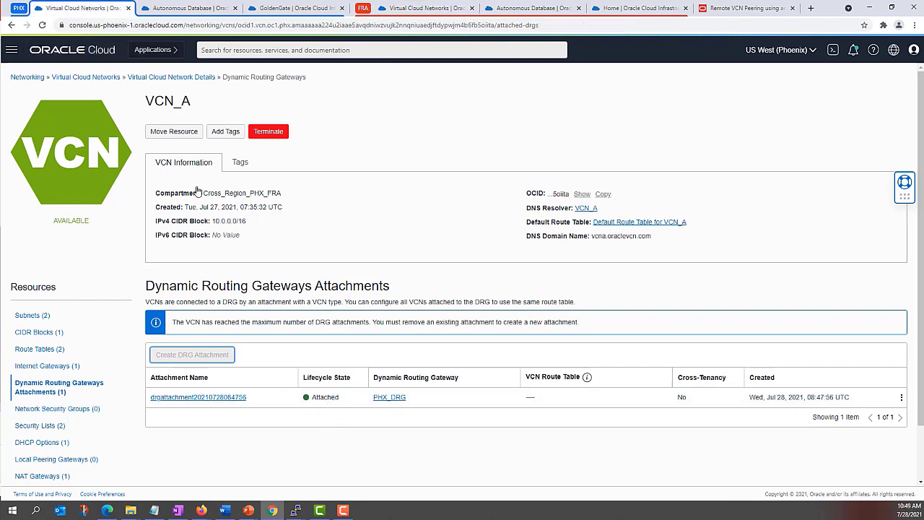
{"action": "left_click", "coordinate": [393, 398]}
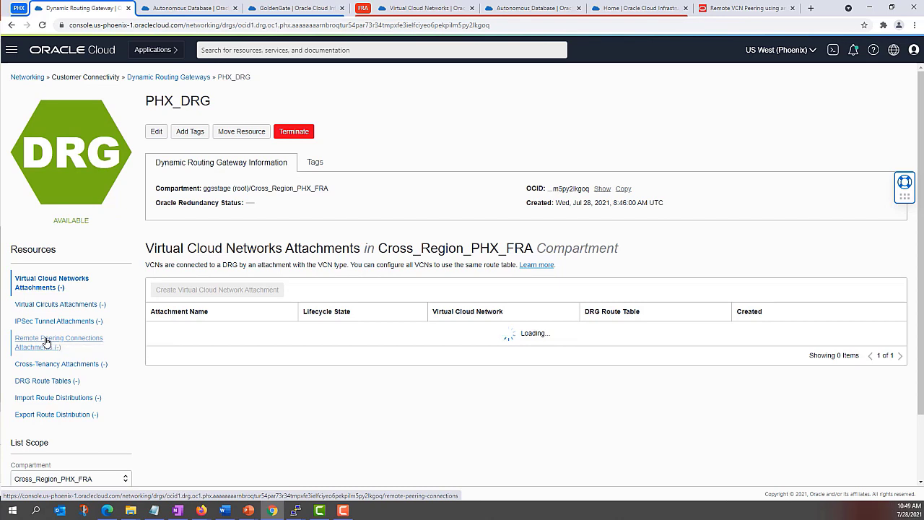
{"action": "left_click", "coordinate": [46, 341]}
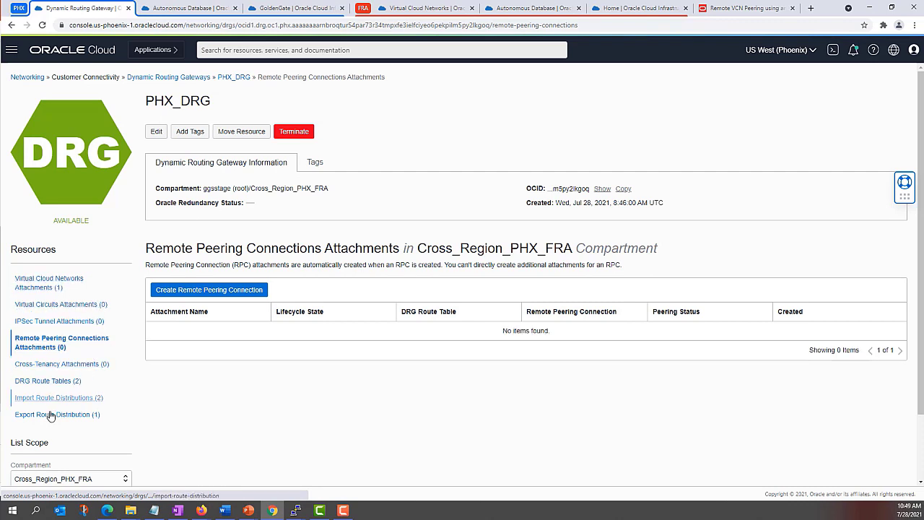
{"action": "left_click", "coordinate": [68, 349]}
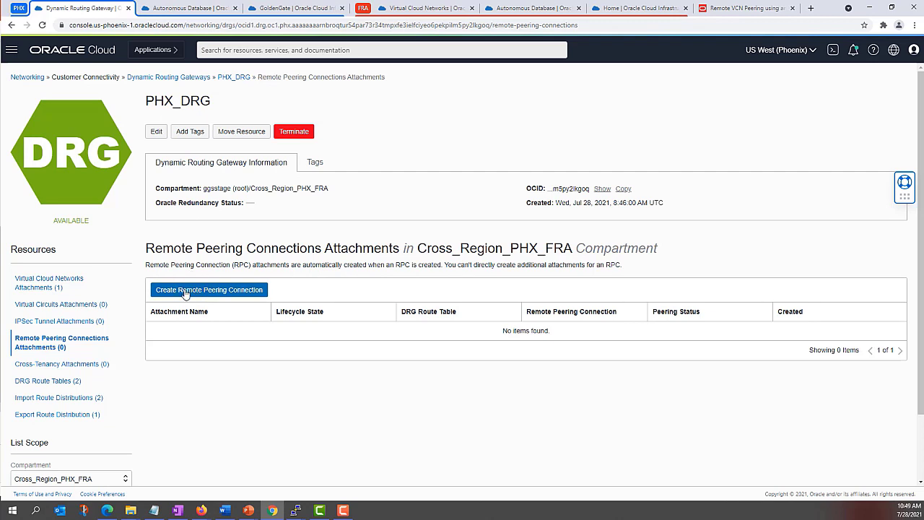
Step: Create a remote peering connection named PHX_RPC on PHX_DRG
{"action": "left_click", "coordinate": [186, 291]}
{"action": "left_click", "coordinate": [368, 125]}
{"action": "key", "text": "Down"}
{"action": "key", "text": "Down"}
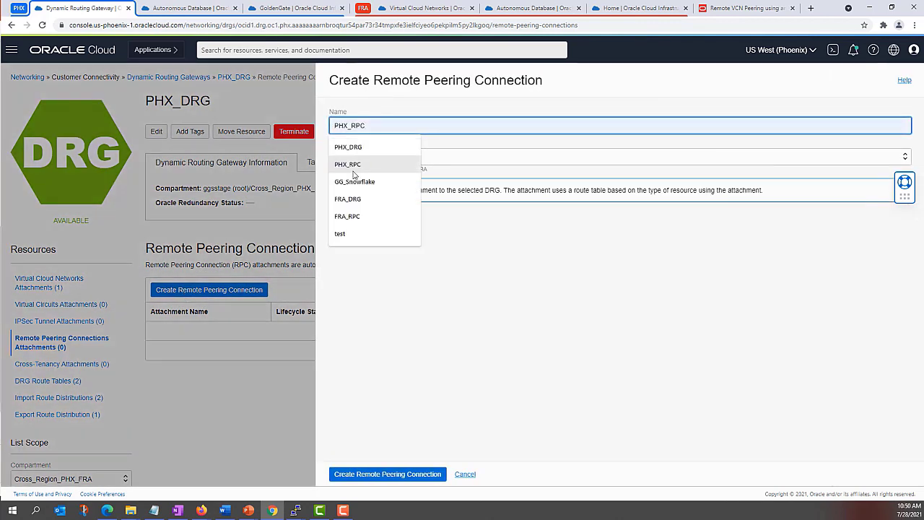
{"action": "key", "text": "Return"}
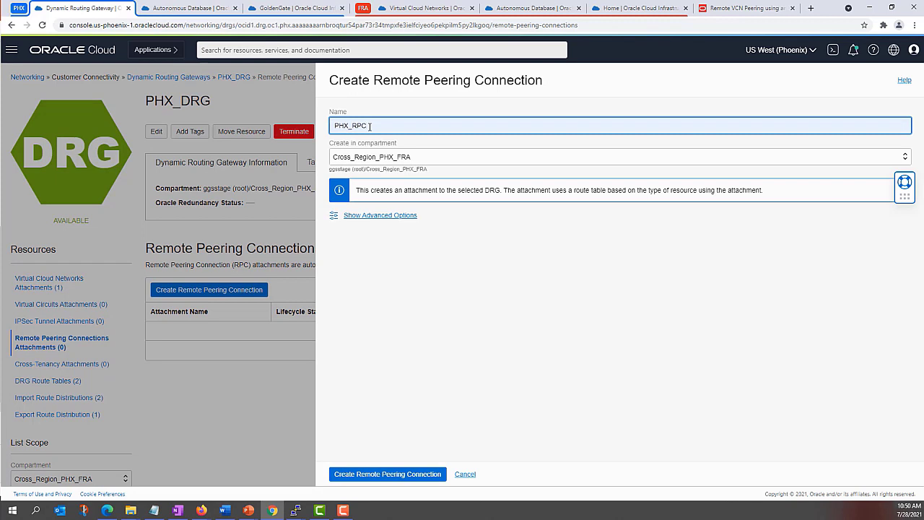
{"action": "left_click", "coordinate": [377, 216]}
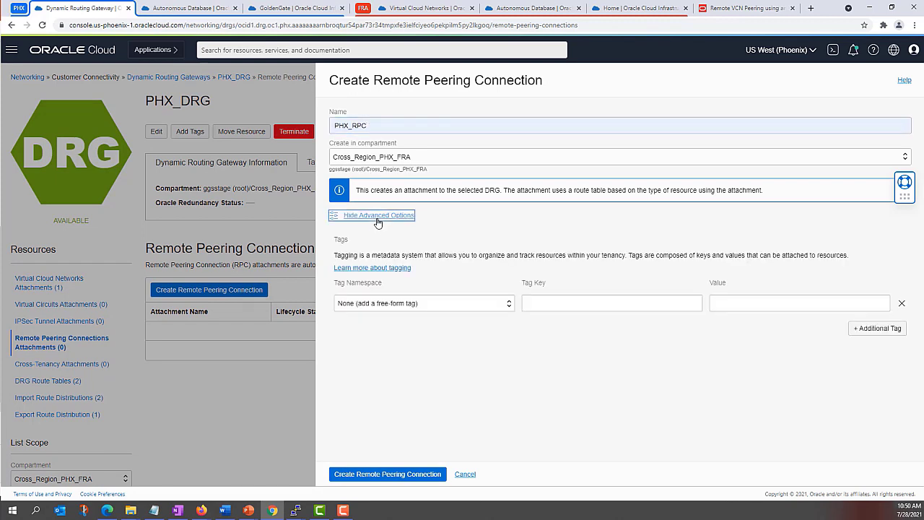
{"action": "left_click", "coordinate": [388, 218]}
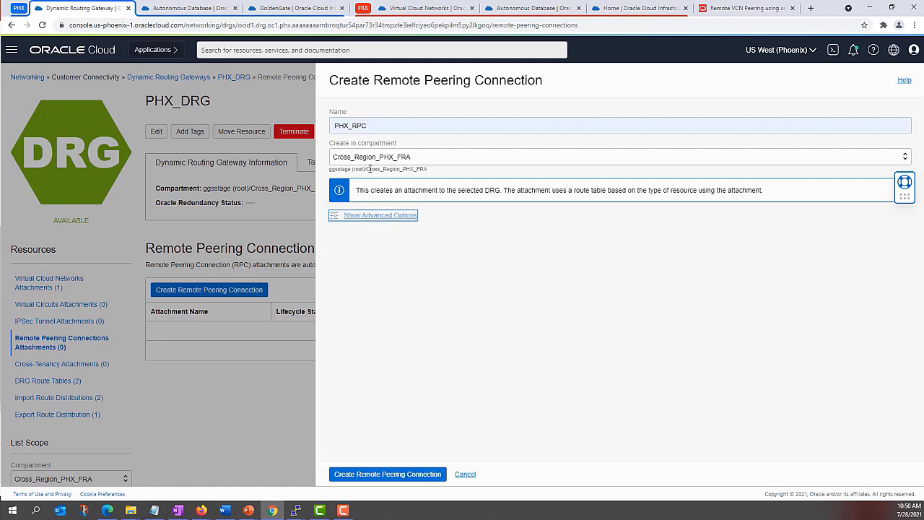
{"action": "left_click", "coordinate": [376, 472]}
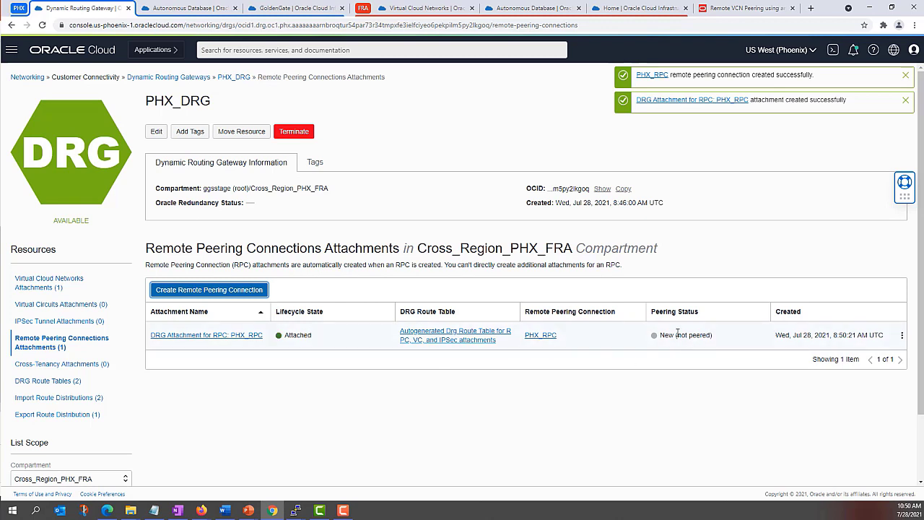
Step: Confirm PHX_RPC shows New (not peered), then switch to VCN_B in Frankfurt
{"action": "left_click_drag", "start_coordinate": [663, 334], "coordinate": [720, 339]}
{"action": "left_click", "coordinate": [720, 340]}
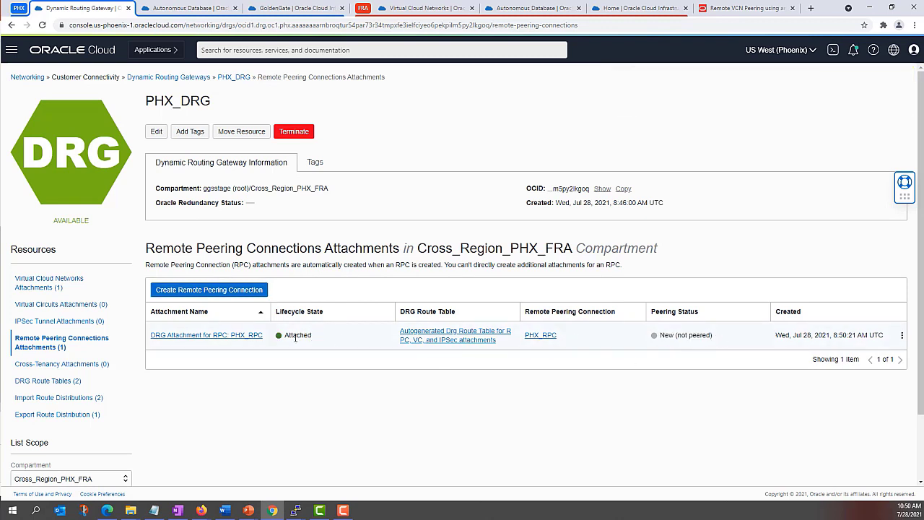
{"action": "left_click_drag", "start_coordinate": [661, 335], "coordinate": [713, 335]}
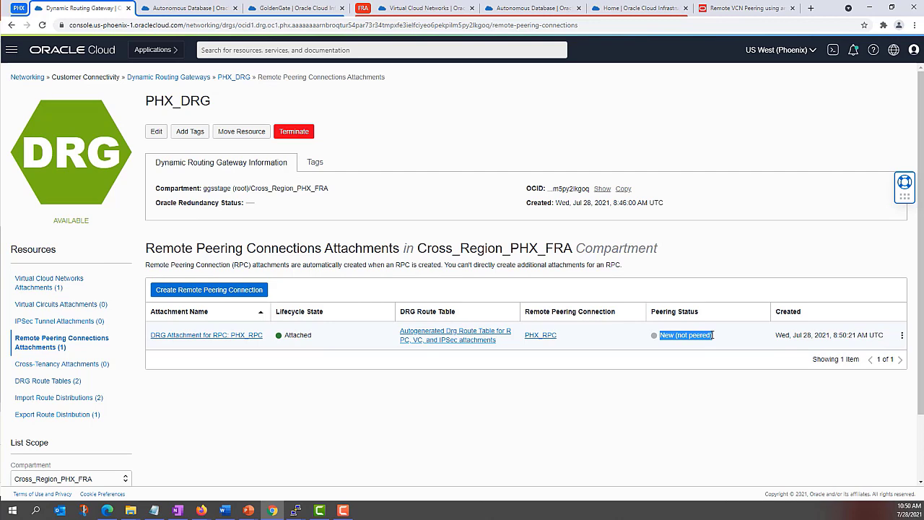
{"action": "left_click", "coordinate": [423, 9]}
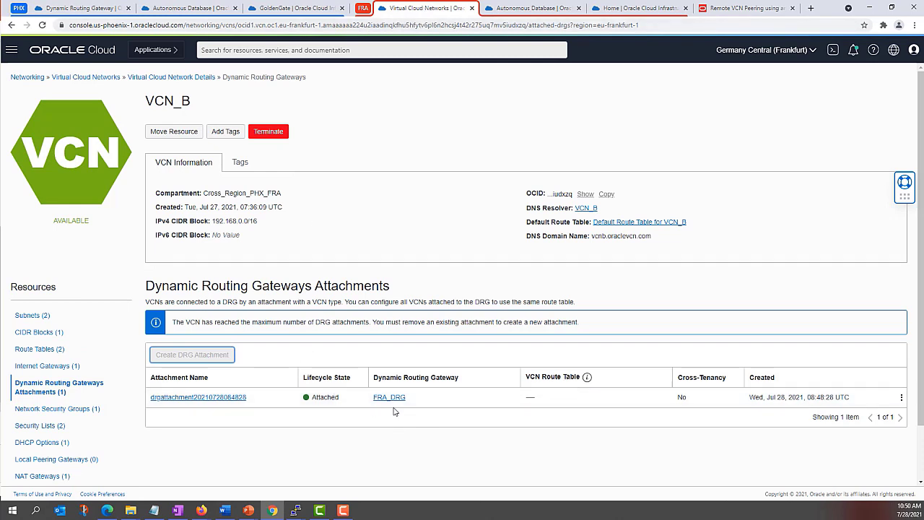
Step: On FRA_DRG's remote peering attachments, create a remote peering connection named FRA_RPC
{"action": "left_click", "coordinate": [387, 398]}
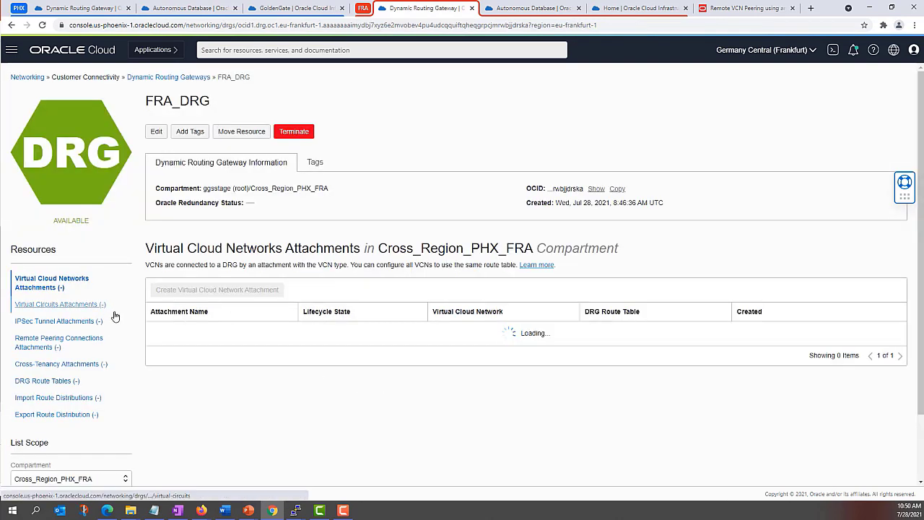
{"action": "left_click", "coordinate": [45, 342]}
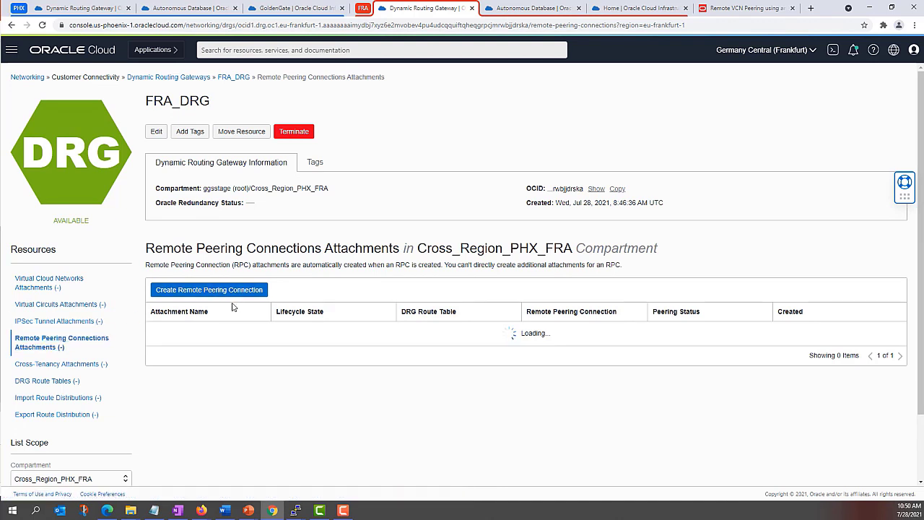
{"action": "left_click", "coordinate": [211, 291]}
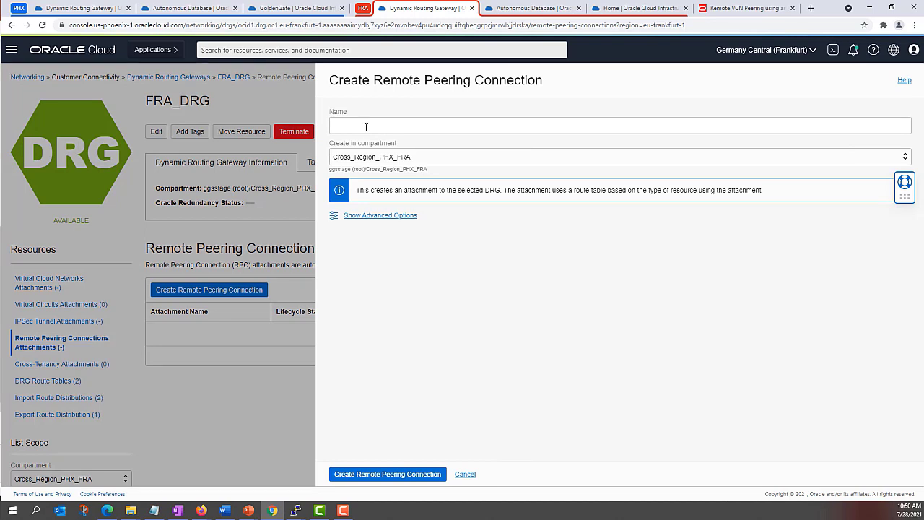
{"action": "left_click", "coordinate": [367, 127]}
{"action": "left_click", "coordinate": [361, 215]}
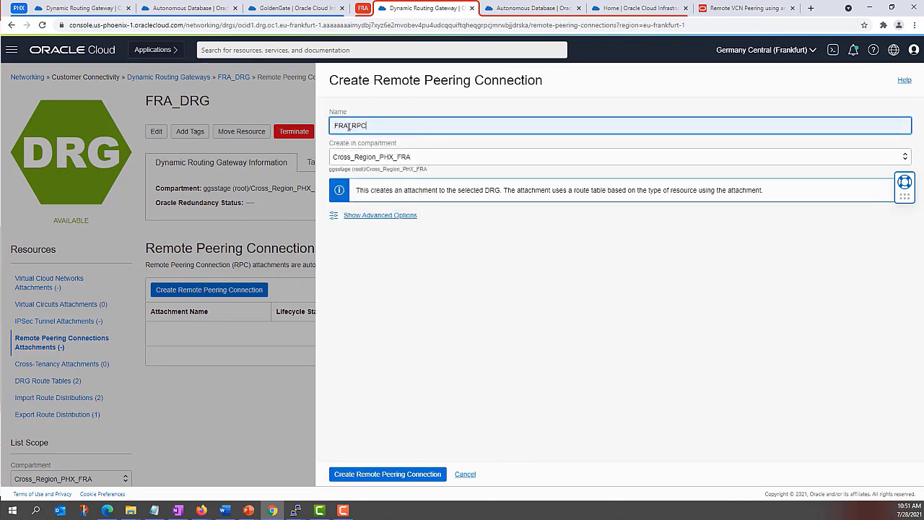
{"action": "left_click", "coordinate": [374, 474]}
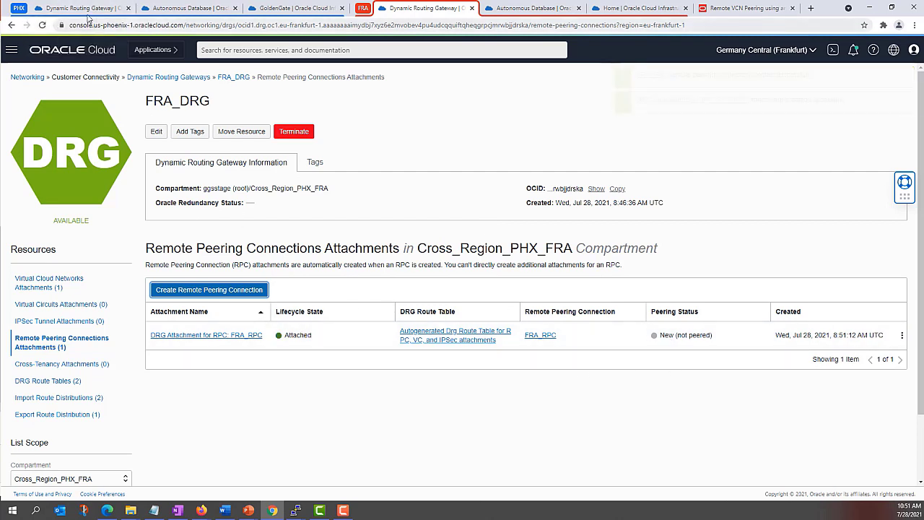
Step: Go back to the Phoenix PHX_DRG page listing PHX_RPC
{"action": "left_click", "coordinate": [81, 10]}
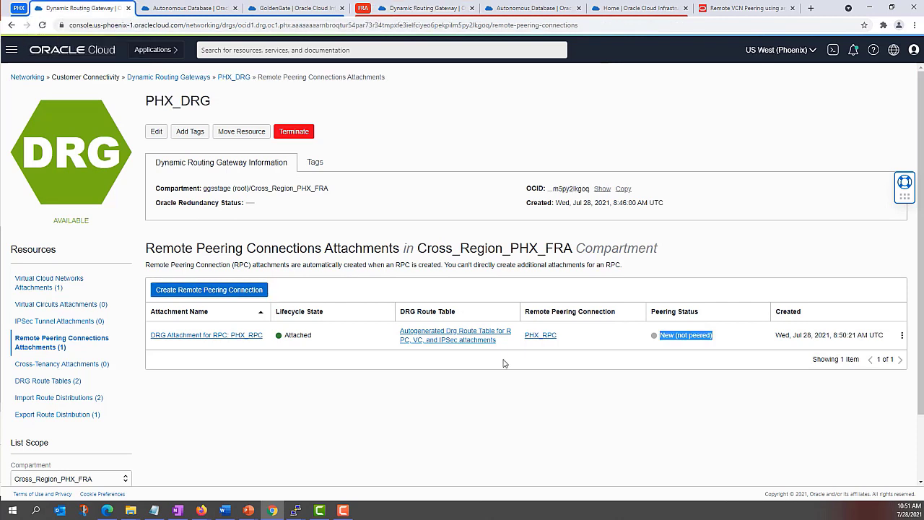
{"action": "left_click", "coordinate": [642, 360]}
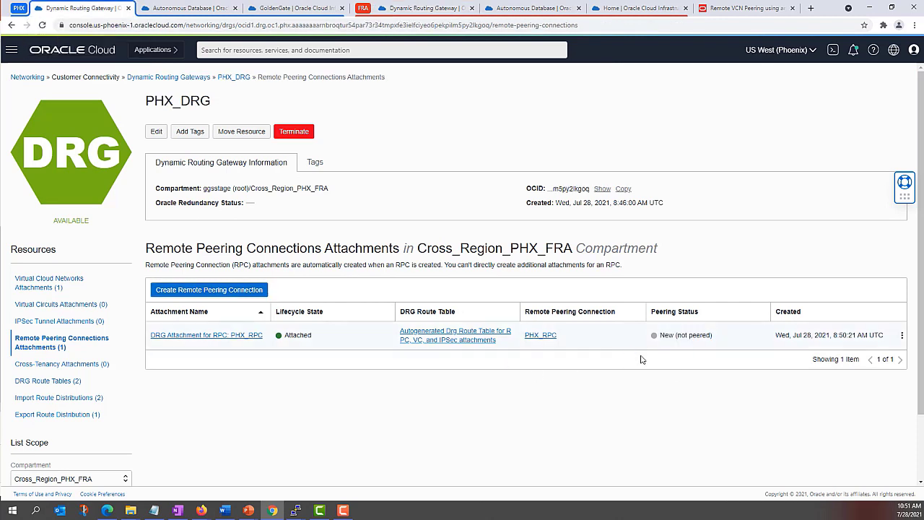
{"action": "left_click", "coordinate": [416, 6]}
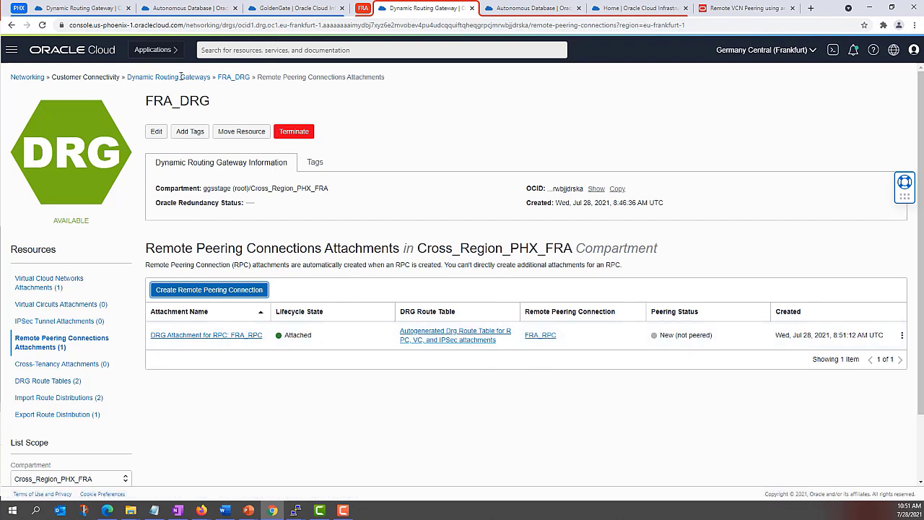
{"action": "left_click", "coordinate": [95, 8]}
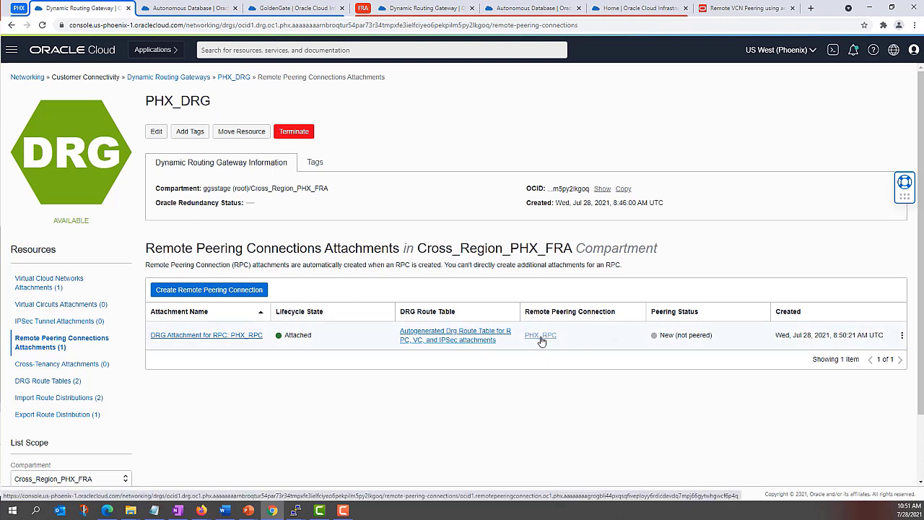
Step: Open PHX_RPC, show and select its full OCID, then go to Frankfurt's FRA_DRG attachments
{"action": "left_click", "coordinate": [543, 338]}
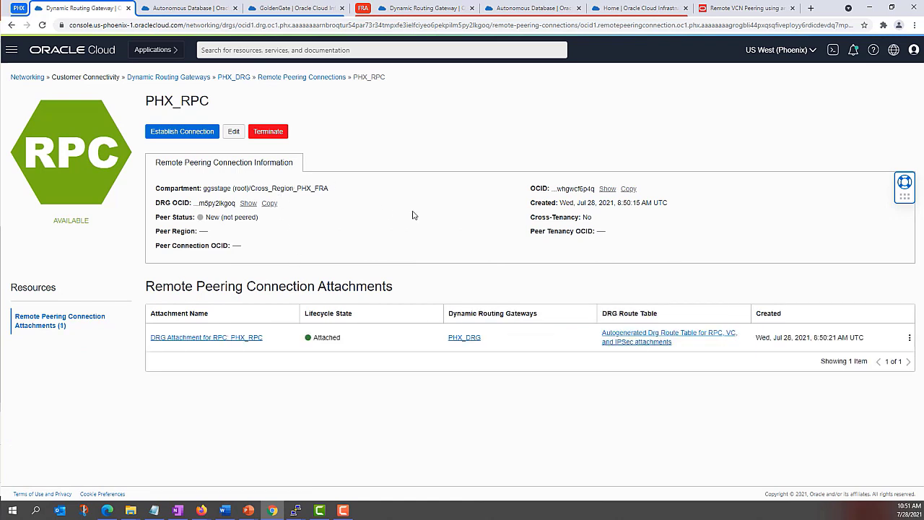
{"action": "left_click", "coordinate": [607, 189]}
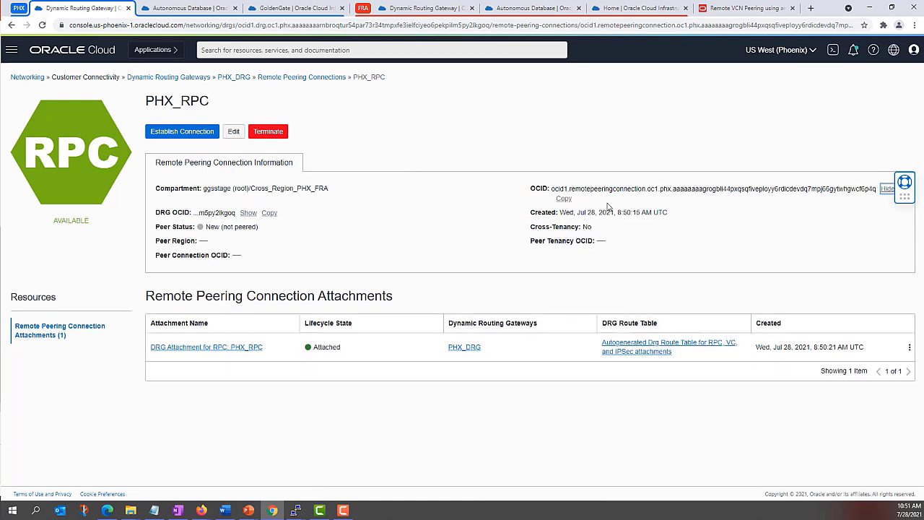
{"action": "triple_click", "coordinate": [548, 189]}
{"action": "key", "text": "ctrl+c"}
{"action": "left_click", "coordinate": [592, 201]}
{"action": "left_click_drag", "start_coordinate": [568, 189], "coordinate": [638, 189]}
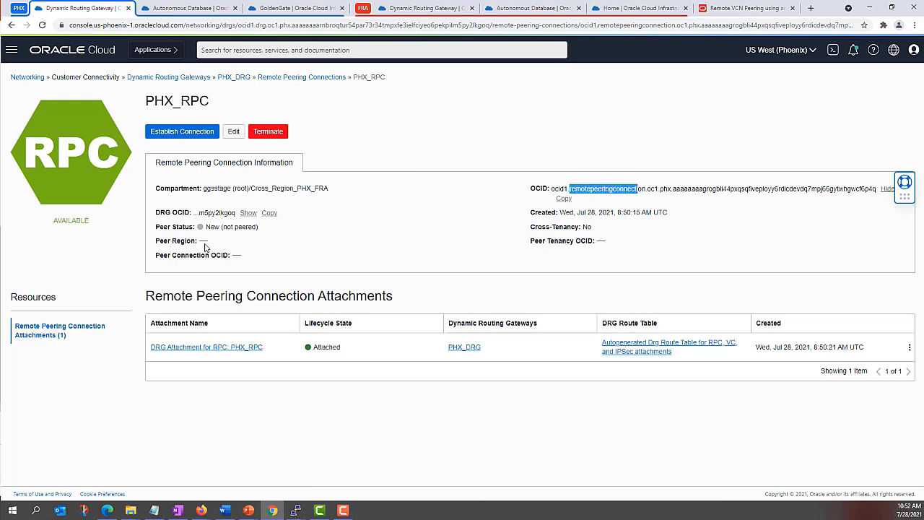
{"action": "left_click", "coordinate": [554, 188]}
{"action": "left_click_drag", "start_coordinate": [554, 188], "coordinate": [575, 189]}
{"action": "left_click", "coordinate": [539, 188]}
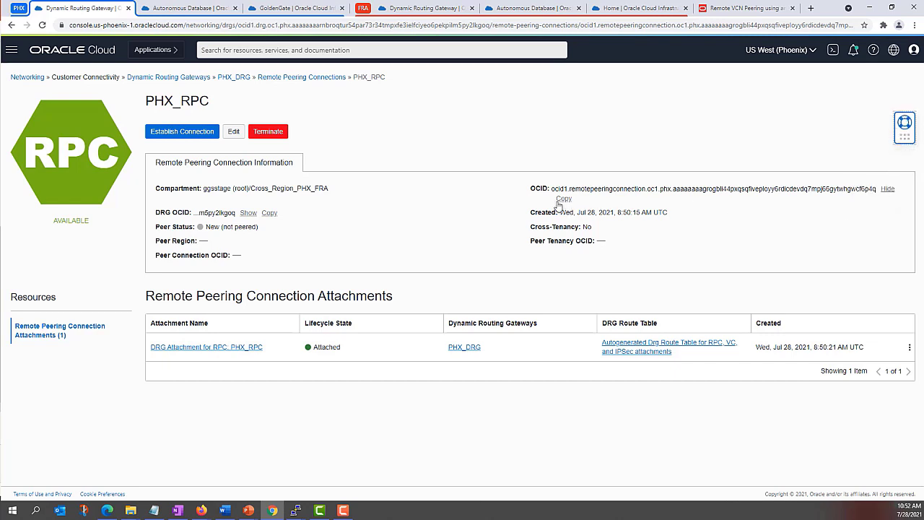
{"action": "left_click", "coordinate": [412, 9]}
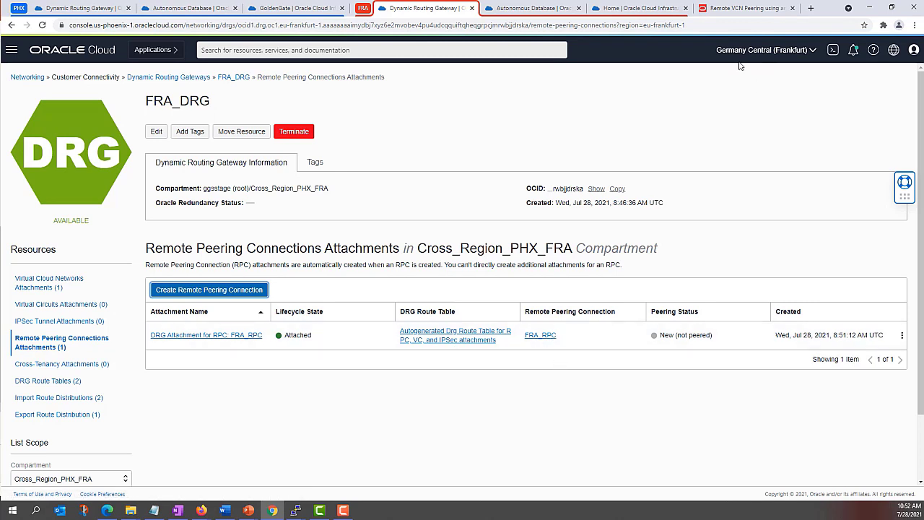
Step: Establish FRA_RPC's peering with region us-phoenix-1 using the pasted PHX_RPC OCID
{"action": "left_click", "coordinate": [540, 336]}
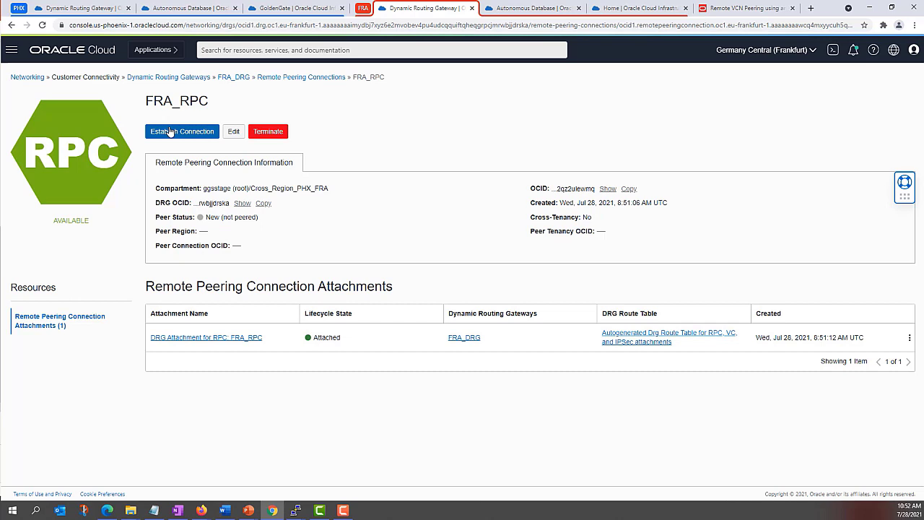
{"action": "left_click", "coordinate": [171, 131]}
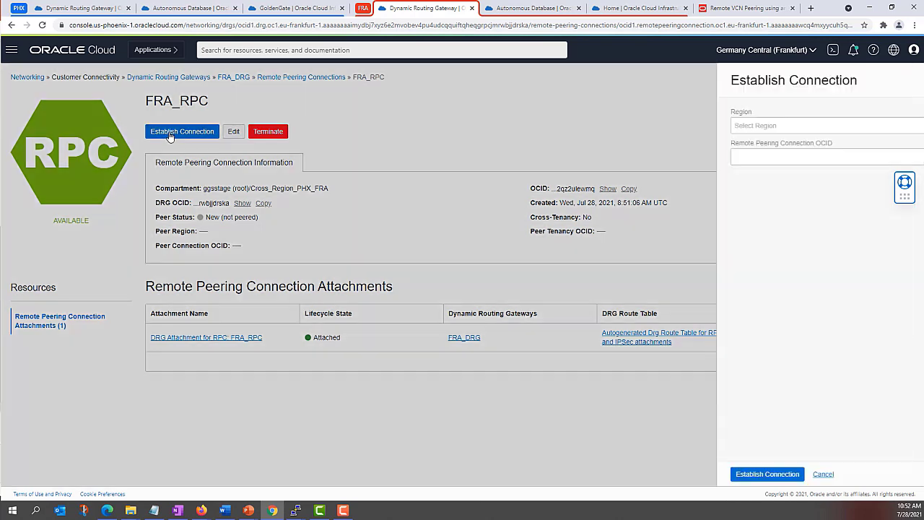
{"action": "left_click", "coordinate": [697, 126]}
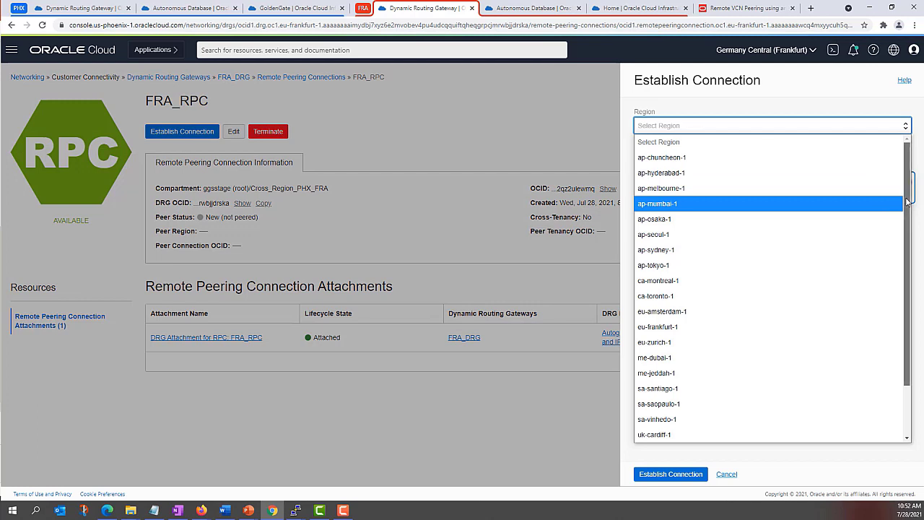
{"action": "scroll", "coordinate": [794, 288], "scroll_direction": "down", "scroll_amount": 1}
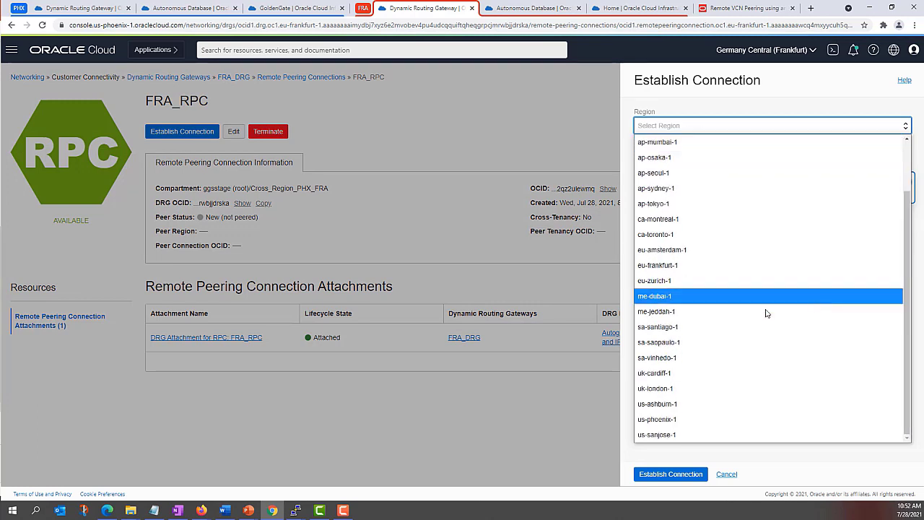
{"action": "left_click", "coordinate": [656, 420]}
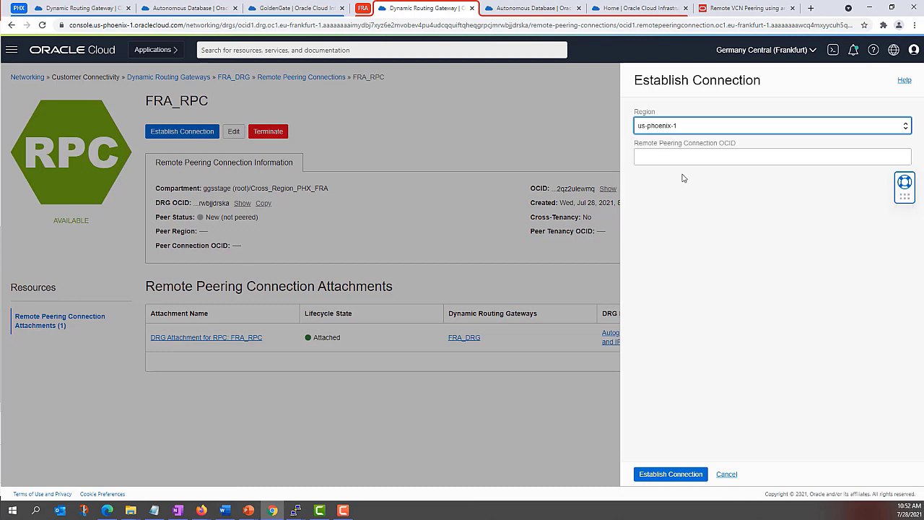
{"action": "left_click", "coordinate": [662, 158]}
{"action": "key", "text": "ctrl+v"}
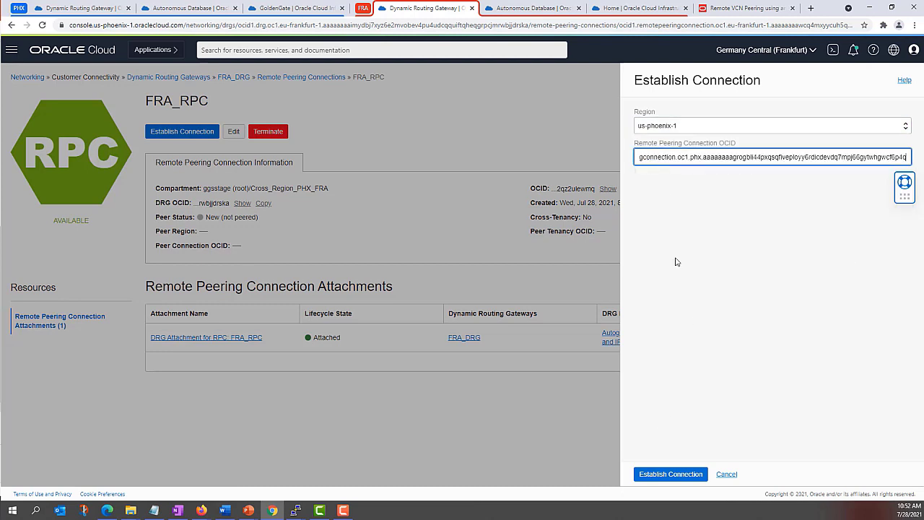
{"action": "left_click", "coordinate": [659, 473]}
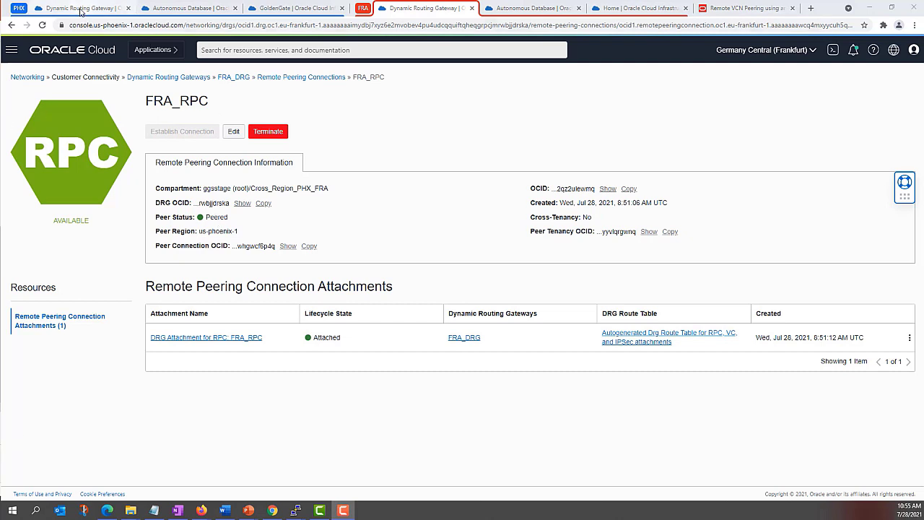
{"action": "left_click", "coordinate": [80, 10]}
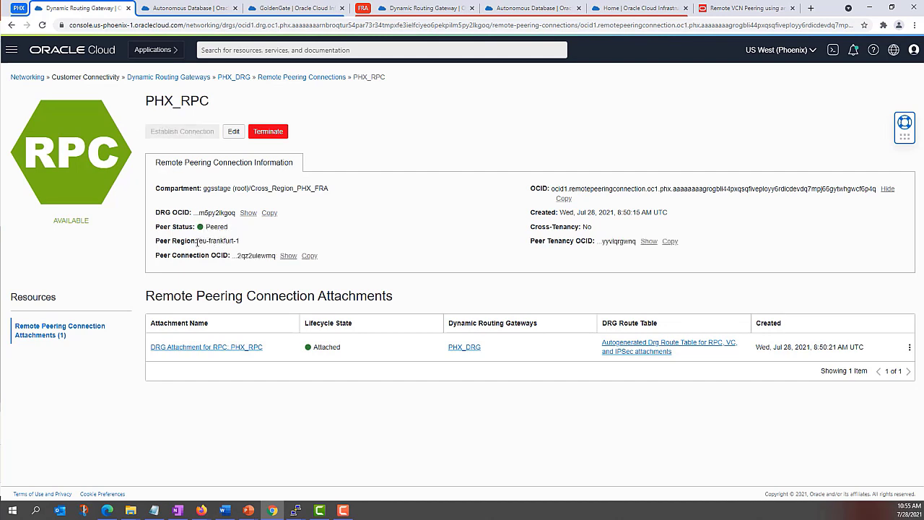
{"action": "left_click_drag", "start_coordinate": [198, 241], "coordinate": [275, 256]}
{"action": "left_click", "coordinate": [257, 246]}
{"action": "left_click", "coordinate": [271, 255]}
{"action": "left_click_drag", "start_coordinate": [198, 241], "coordinate": [252, 241]}
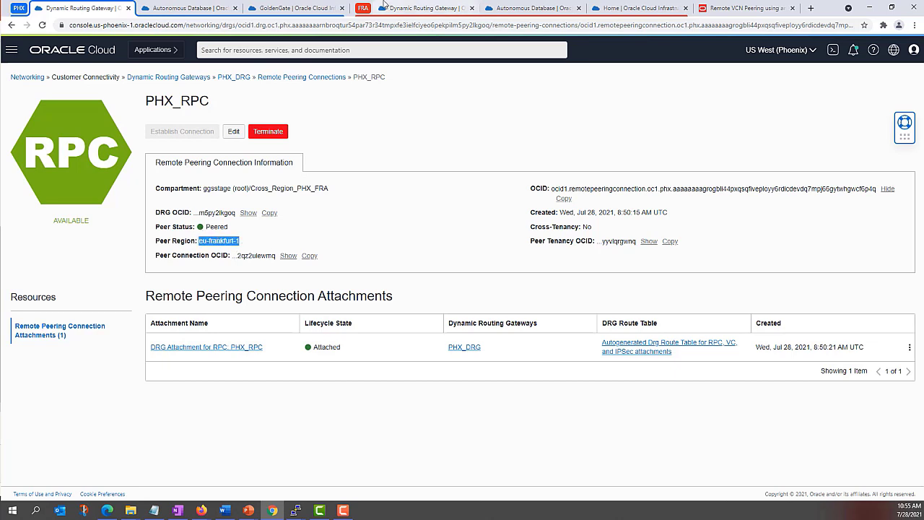
{"action": "left_click", "coordinate": [422, 8]}
{"action": "left_click_drag", "start_coordinate": [198, 231], "coordinate": [247, 233]}
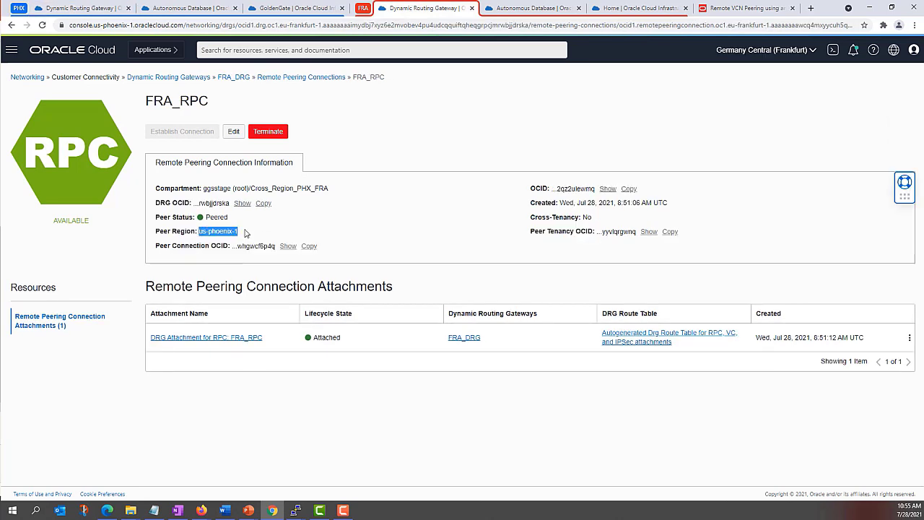
{"action": "left_click", "coordinate": [245, 232]}
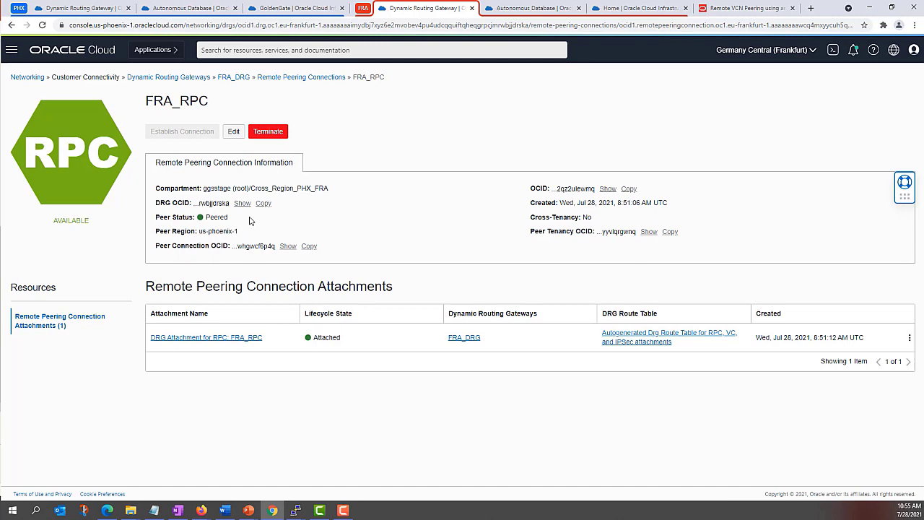
Step: Rerun the port 22 curl tests to 192.168.0.149 and 10.0.0.211 in both PuTTY terminals
{"action": "mouse_move", "coordinate": [295, 510]}
{"action": "left_click", "coordinate": [254, 467]}
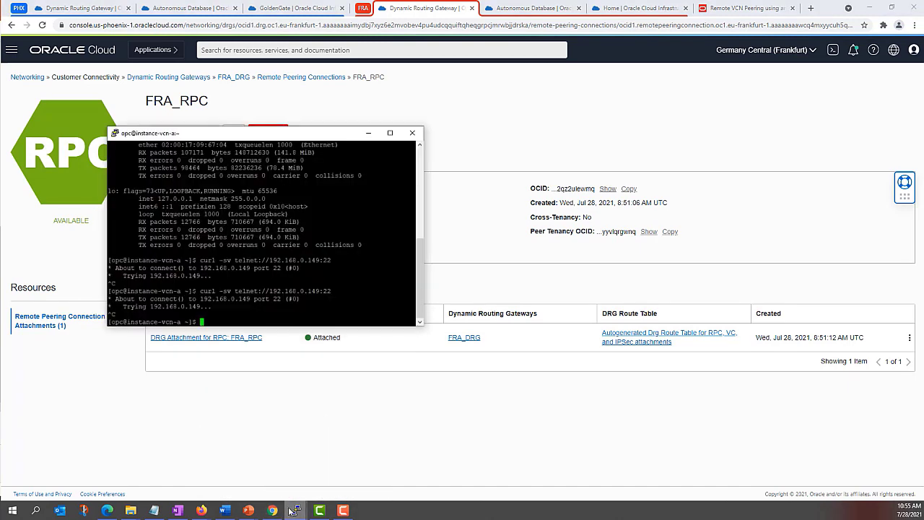
{"action": "left_click", "coordinate": [351, 464]}
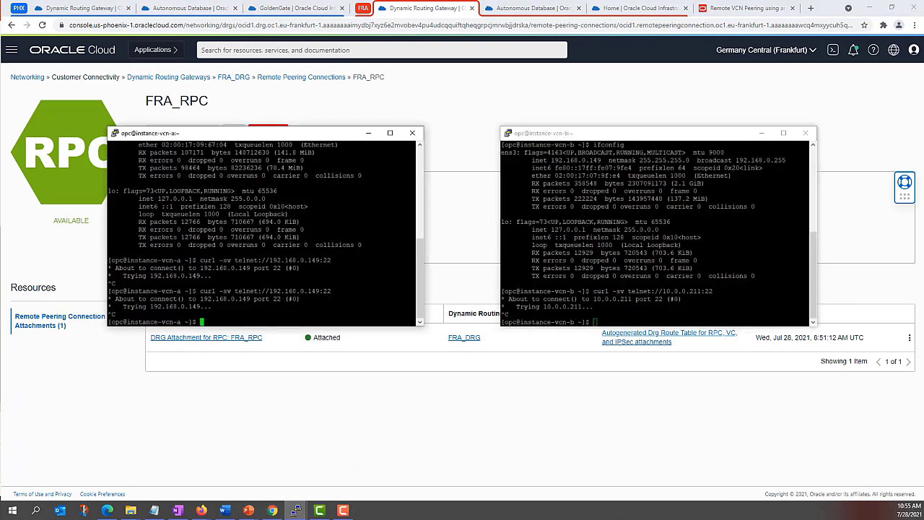
{"action": "key", "text": "Up"}
{"action": "key", "text": "Return"}
{"action": "key", "text": "alt+Tab"}
{"action": "key", "text": "Up"}
{"action": "key", "text": "Return"}
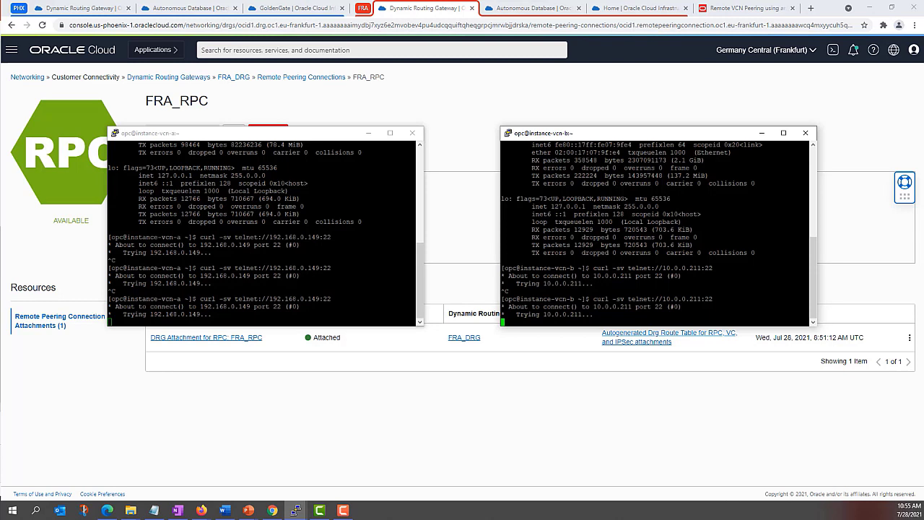
Step: Cancel both hanging tests with Ctrl+C and return to the browser console
{"action": "key", "text": "ctrl+c"}
{"action": "key", "text": "alt+Tab"}
{"action": "key", "text": "ctrl+c"}
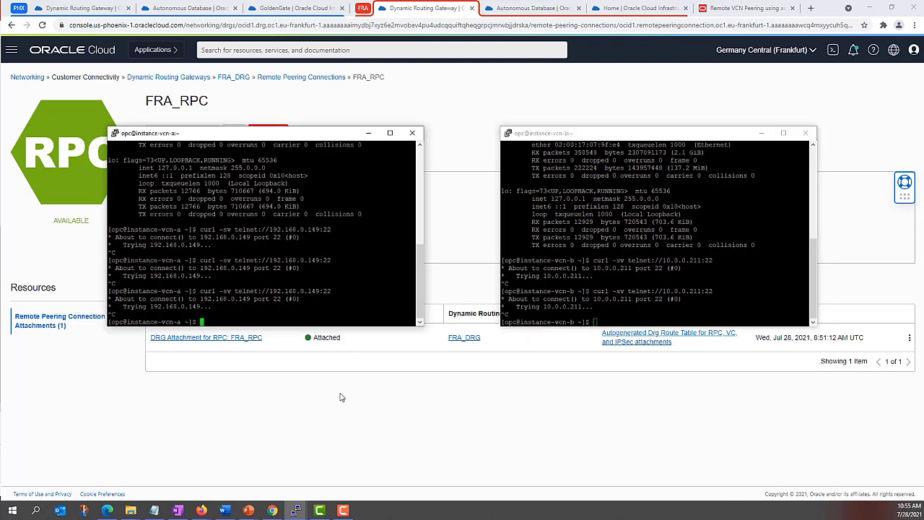
{"action": "left_click", "coordinate": [311, 399]}
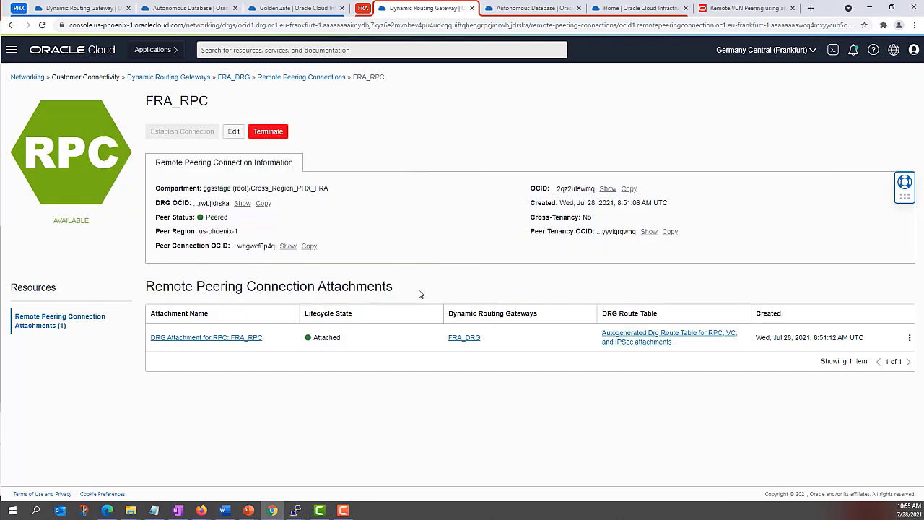
Step: Open VCN_A in Phoenix and VCN_B in Frankfurt from the Virtual Cloud Networks lists
{"action": "left_click", "coordinate": [11, 51]}
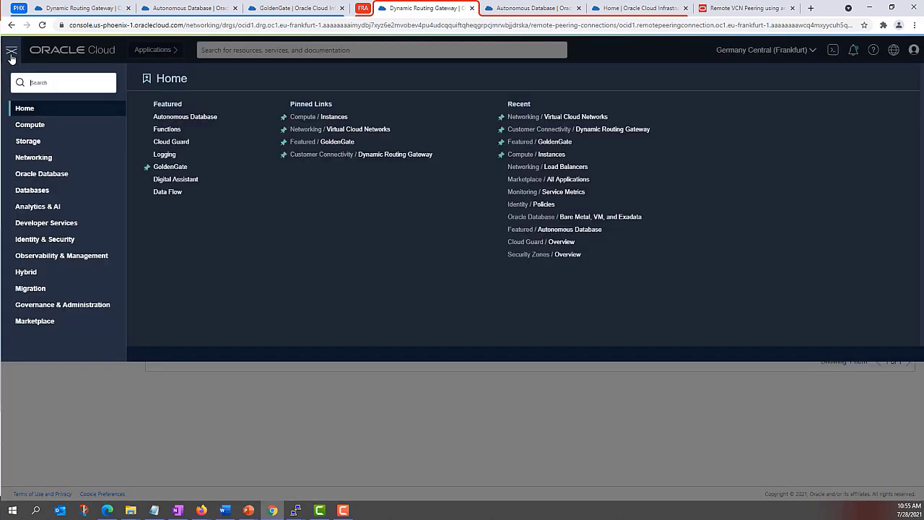
{"action": "left_click", "coordinate": [332, 132]}
{"action": "left_click", "coordinate": [109, 8]}
{"action": "left_click", "coordinate": [11, 50]}
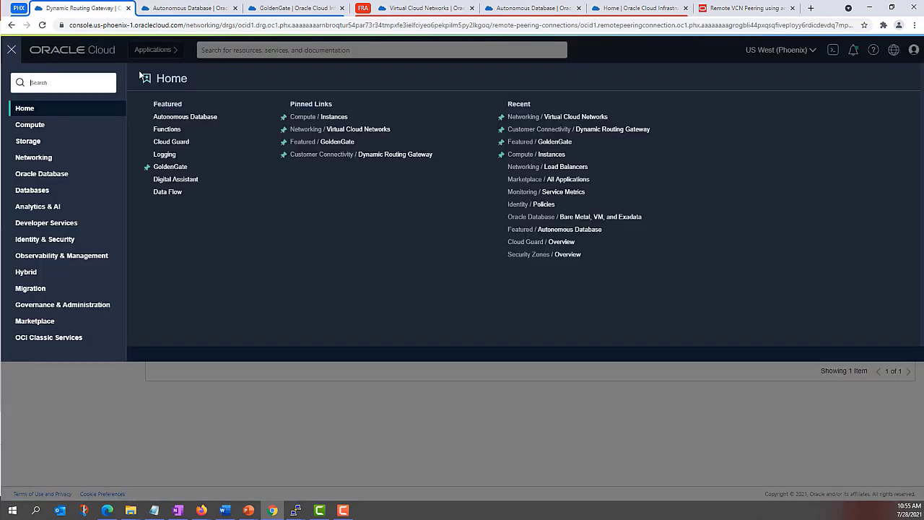
{"action": "left_click", "coordinate": [329, 134]}
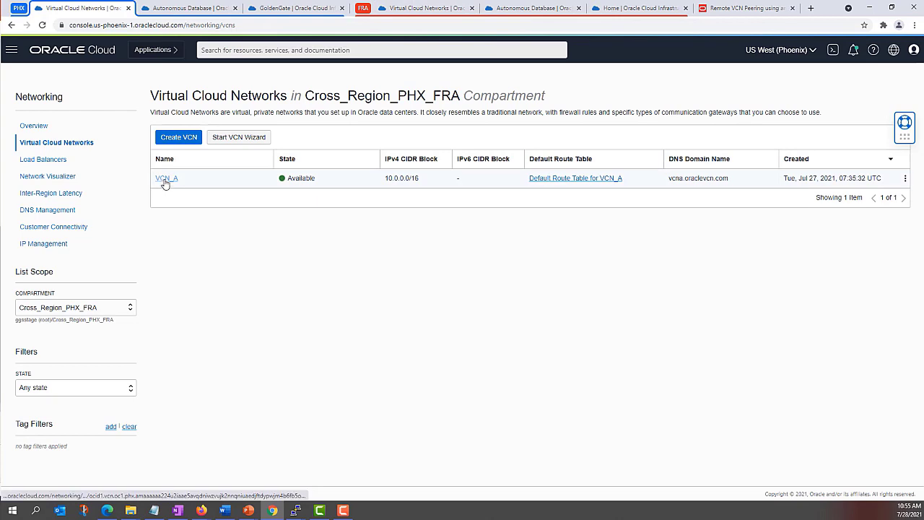
{"action": "left_click", "coordinate": [168, 182]}
{"action": "left_click", "coordinate": [415, 9]}
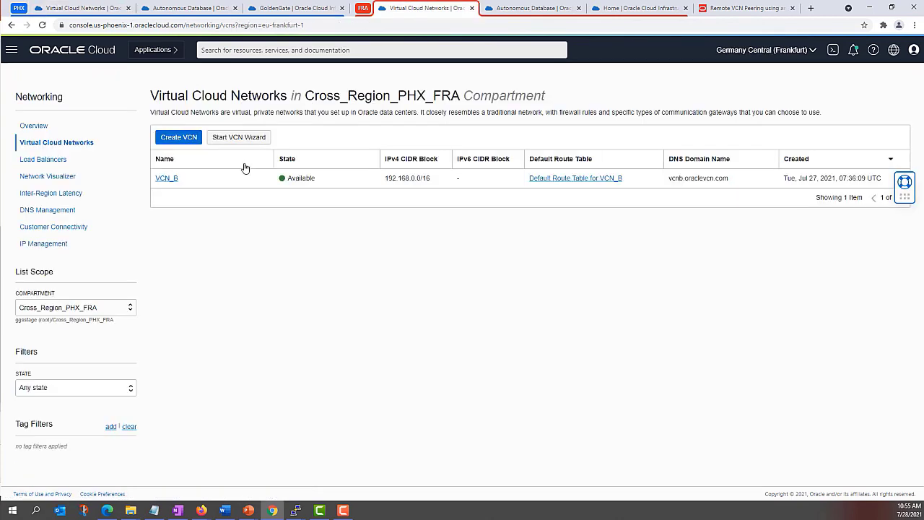
{"action": "left_click", "coordinate": [167, 182]}
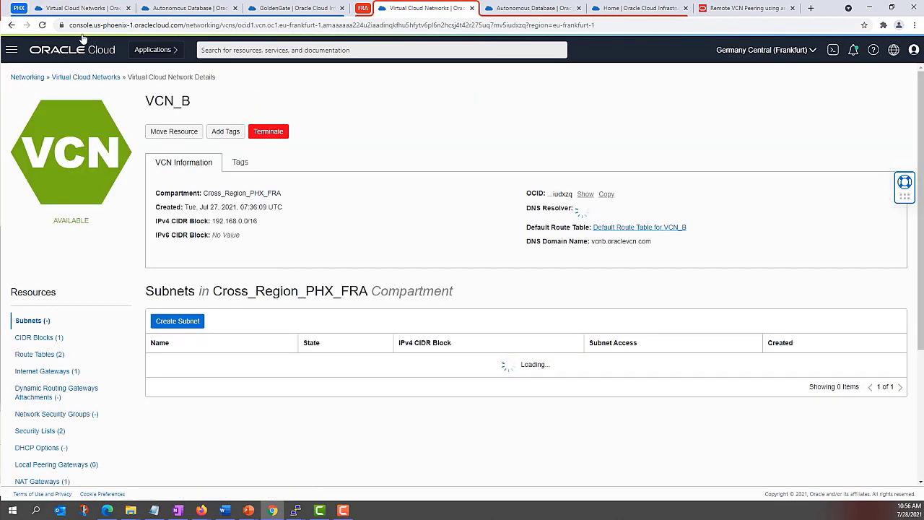
{"action": "left_click", "coordinate": [73, 13]}
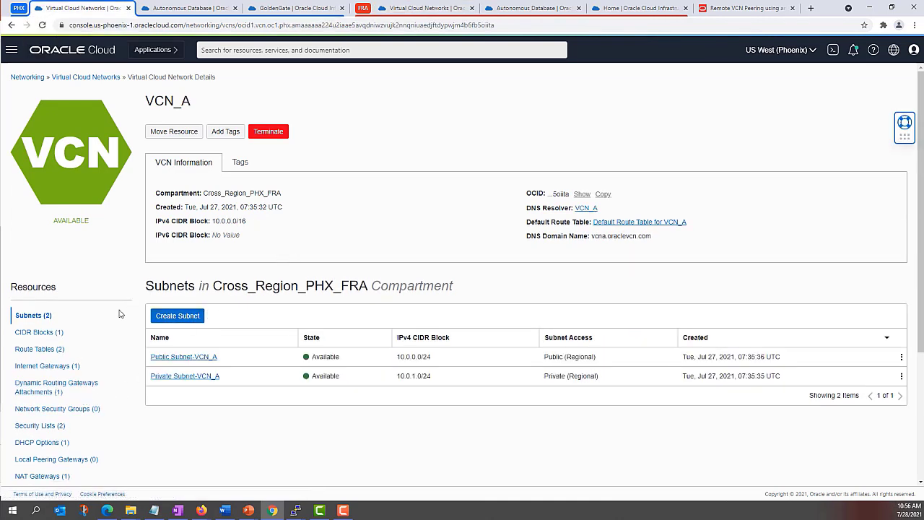
Step: List VCN_A's route tables and open Default Route Table for VCN_A
{"action": "left_click", "coordinate": [46, 356]}
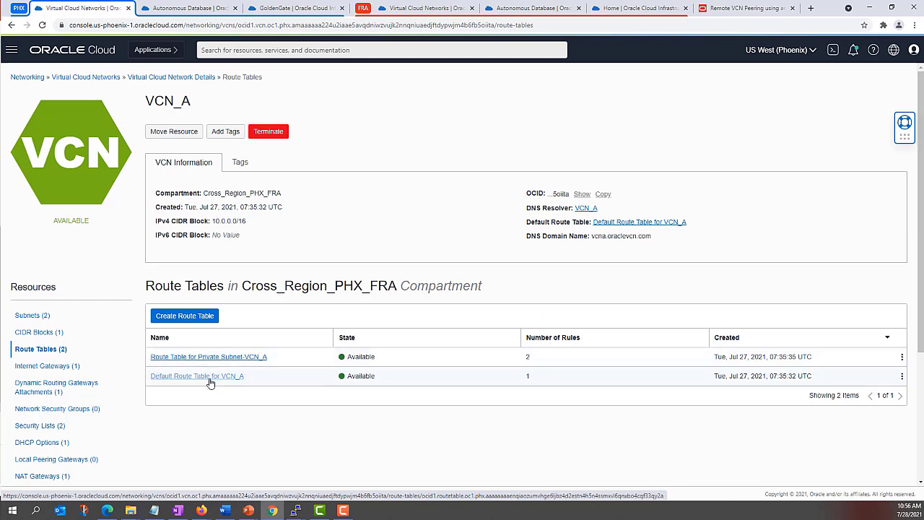
{"action": "left_click", "coordinate": [526, 13]}
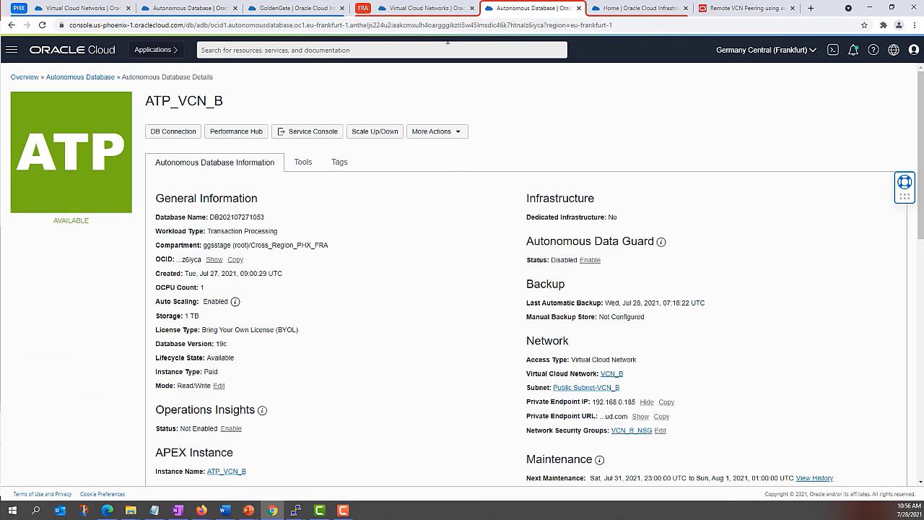
{"action": "left_click", "coordinate": [413, 9]}
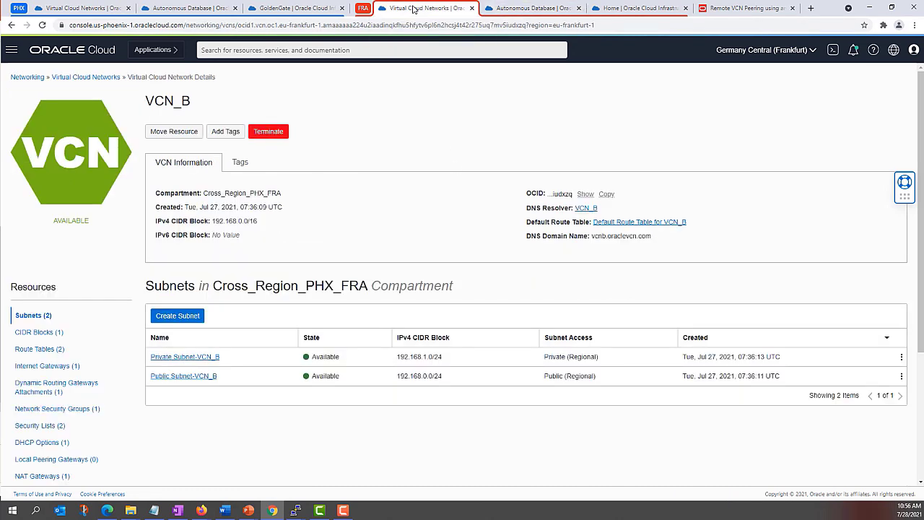
{"action": "left_click", "coordinate": [77, 8]}
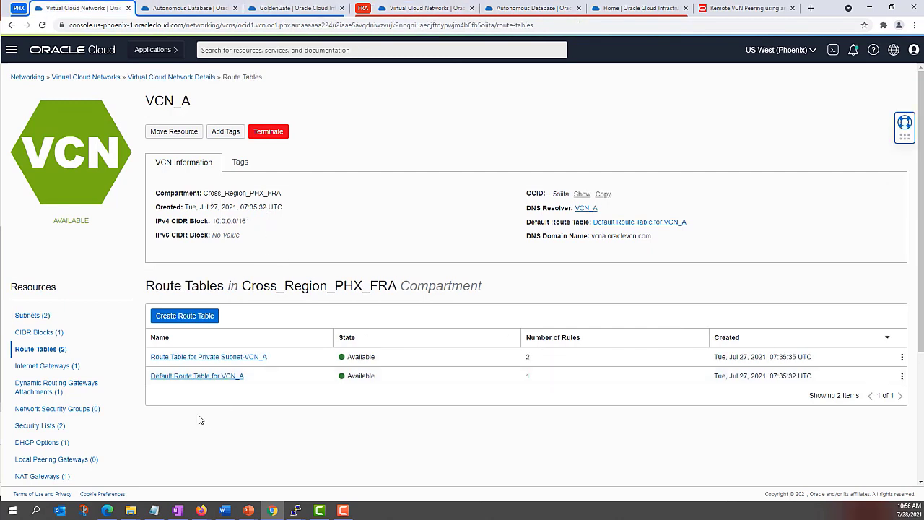
{"action": "left_click", "coordinate": [187, 378]}
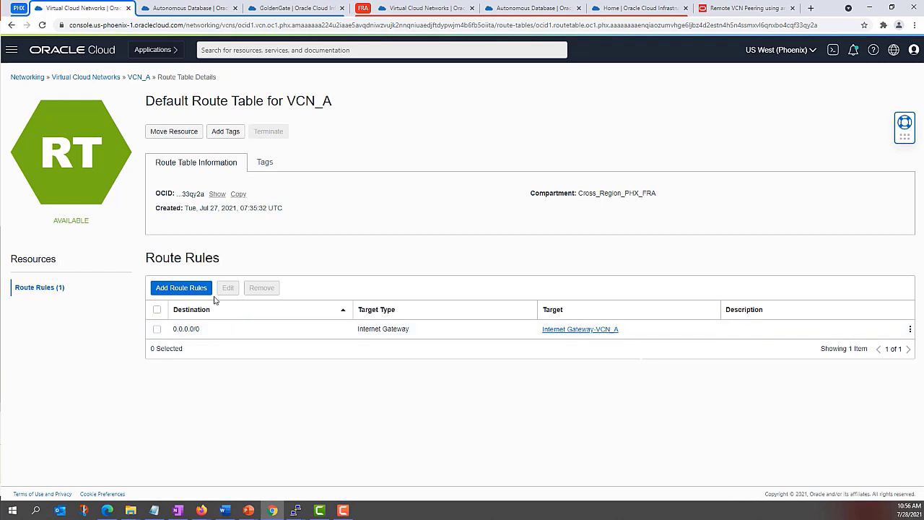
Step: Add a route rule sending destination 192.168.0.0/24 to Dynamic Routing Gateway PHX_DRG
{"action": "left_click", "coordinate": [192, 290]}
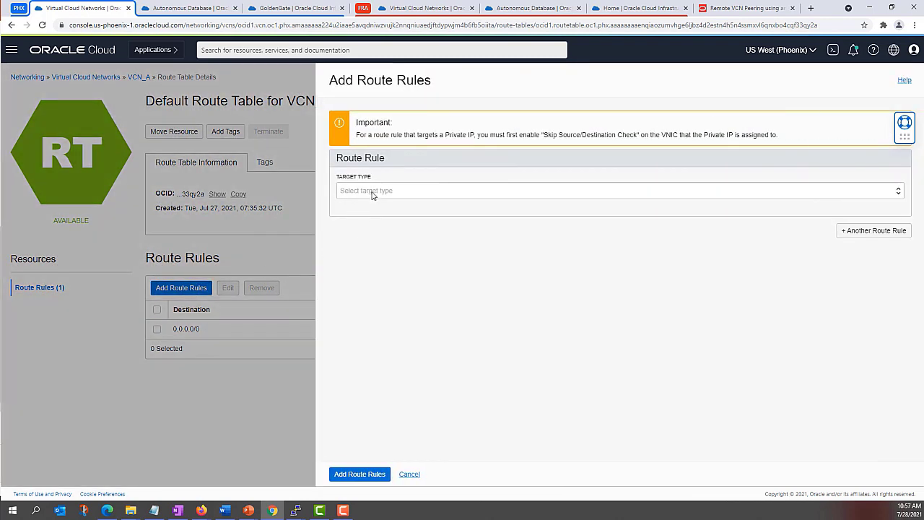
{"action": "left_click", "coordinate": [372, 193]}
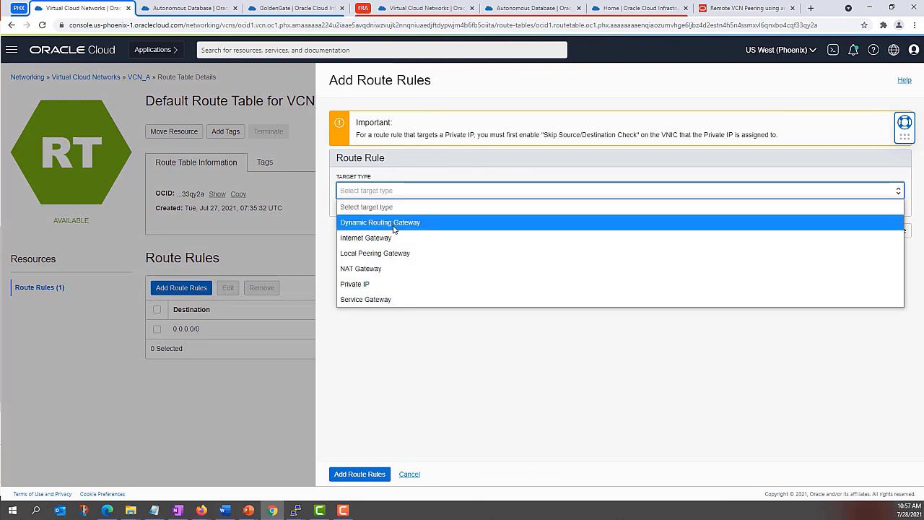
{"action": "left_click", "coordinate": [394, 223]}
{"action": "left_click", "coordinate": [382, 226]}
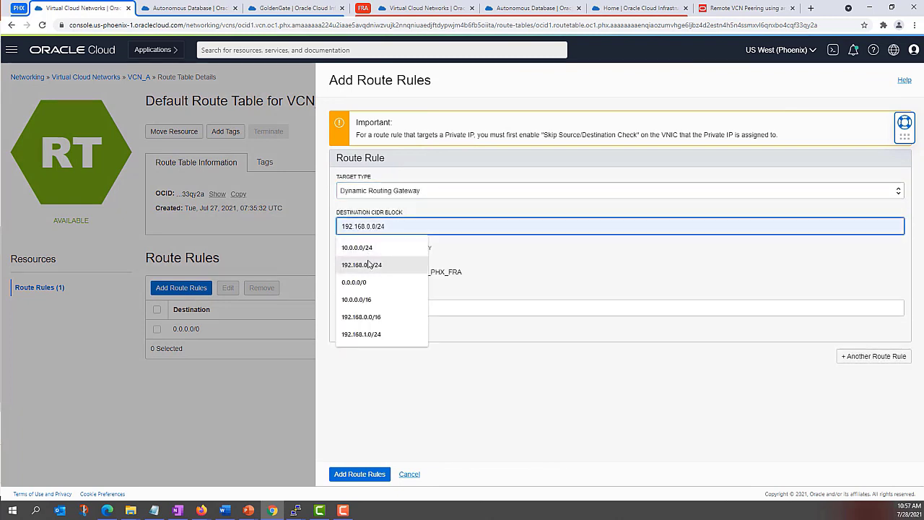
{"action": "left_click", "coordinate": [368, 265]}
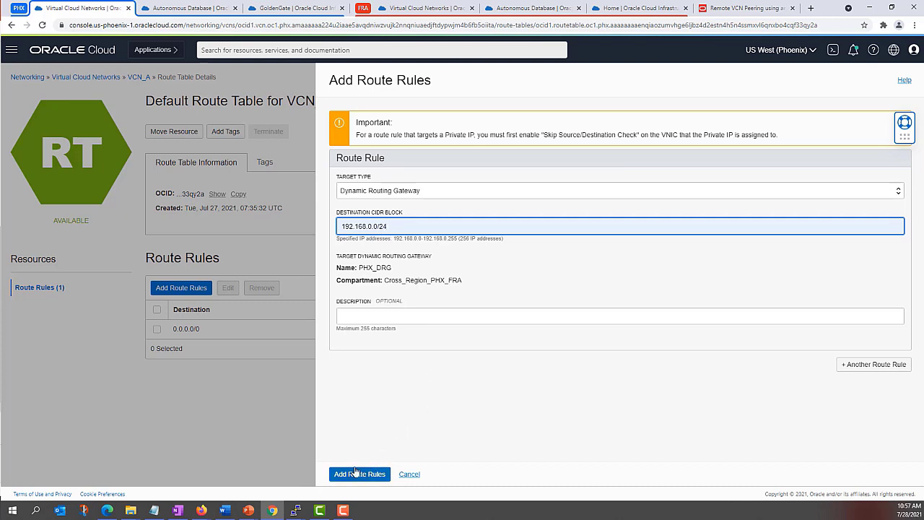
{"action": "left_click", "coordinate": [355, 474]}
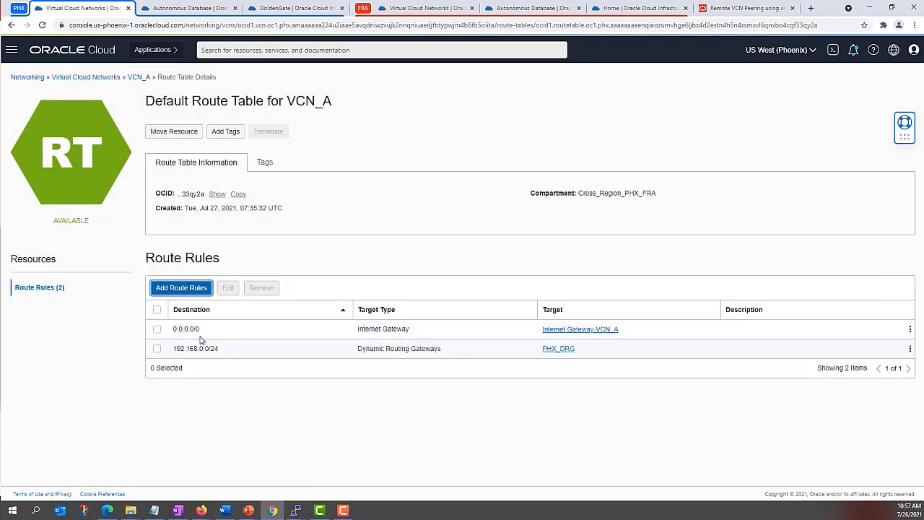
Step: Inspect Default Security List for VCN_A, then switch to Frankfurt's VCN_B details
{"action": "left_click", "coordinate": [138, 81]}
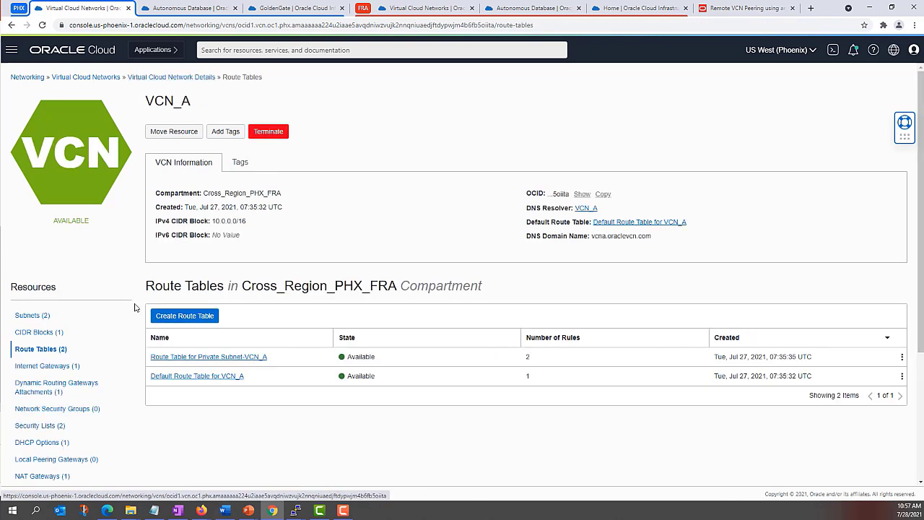
{"action": "left_click", "coordinate": [51, 429]}
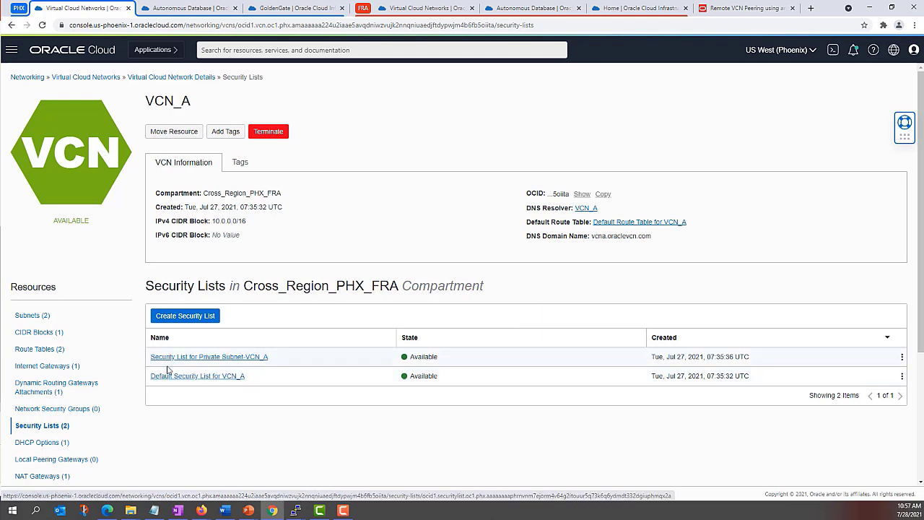
{"action": "left_click", "coordinate": [215, 376]}
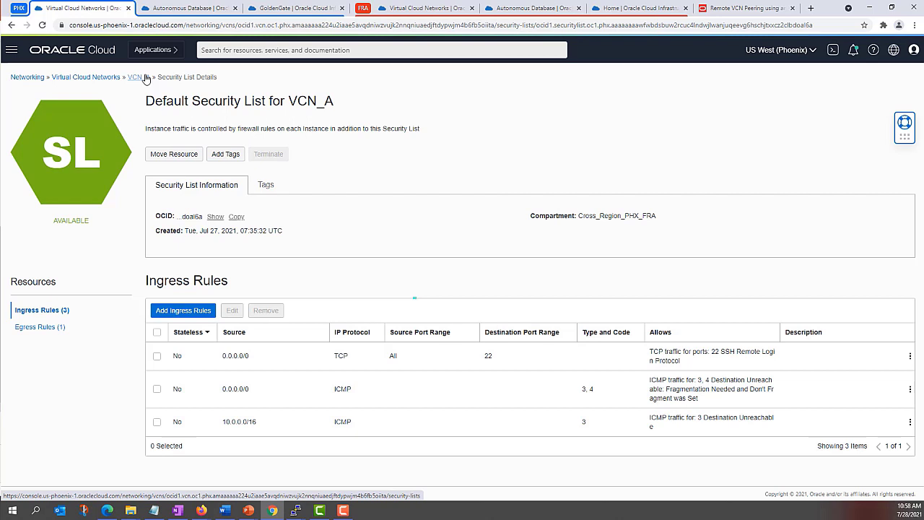
{"action": "left_click", "coordinate": [135, 77]}
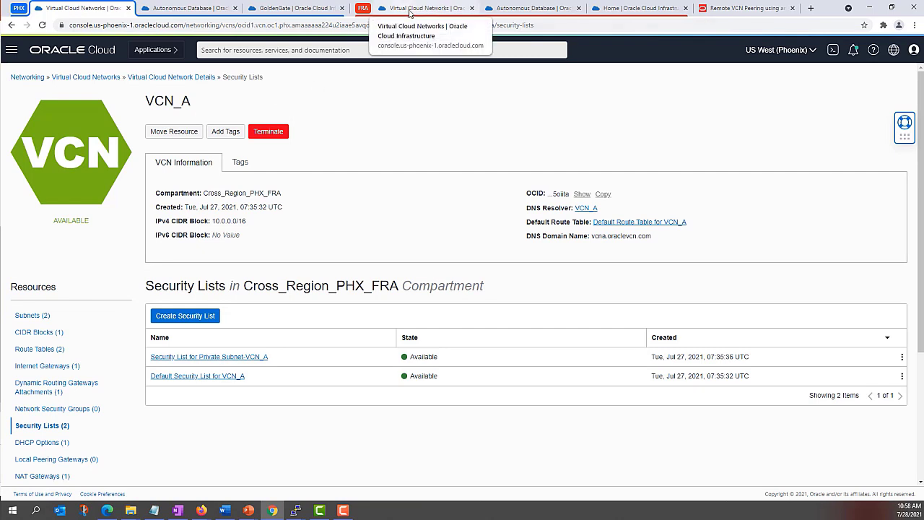
{"action": "left_click", "coordinate": [409, 13]}
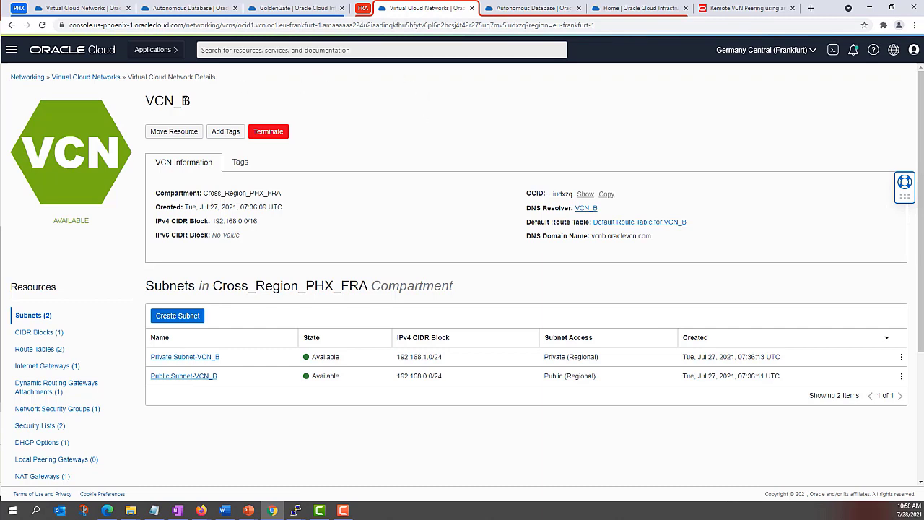
Step: In Default Route Table for VCN_B, add a rule routing 10.0.0.0/24 via Dynamic Routing Gateway FRA_DRG
{"action": "left_click", "coordinate": [44, 350]}
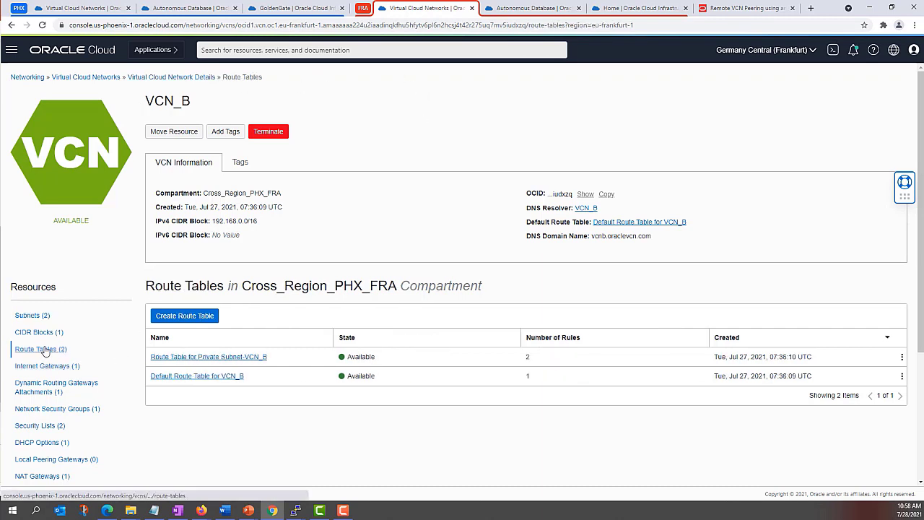
{"action": "left_click", "coordinate": [168, 377]}
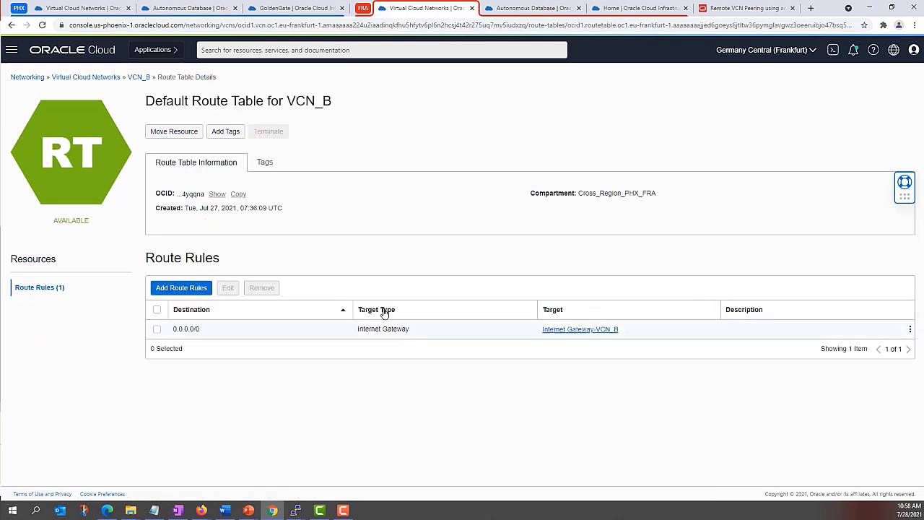
{"action": "left_click", "coordinate": [181, 287]}
{"action": "left_click", "coordinate": [430, 194]}
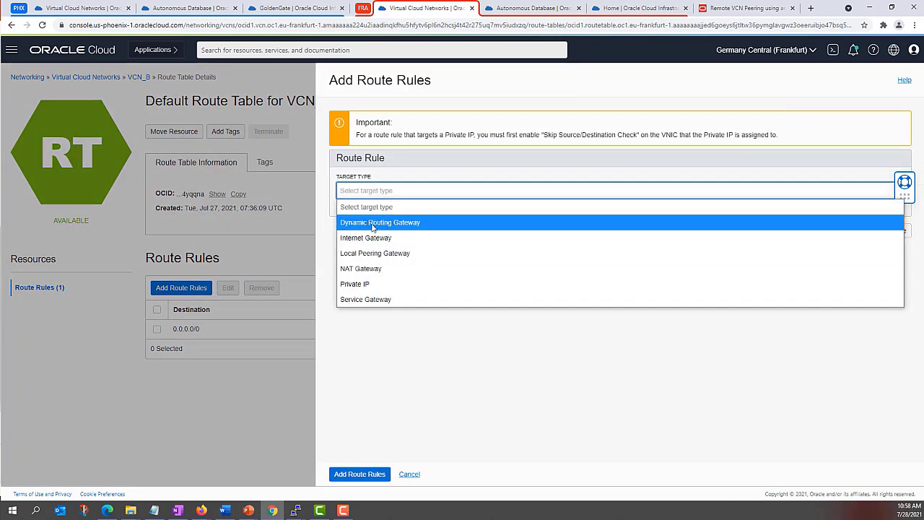
{"action": "left_click", "coordinate": [371, 223]}
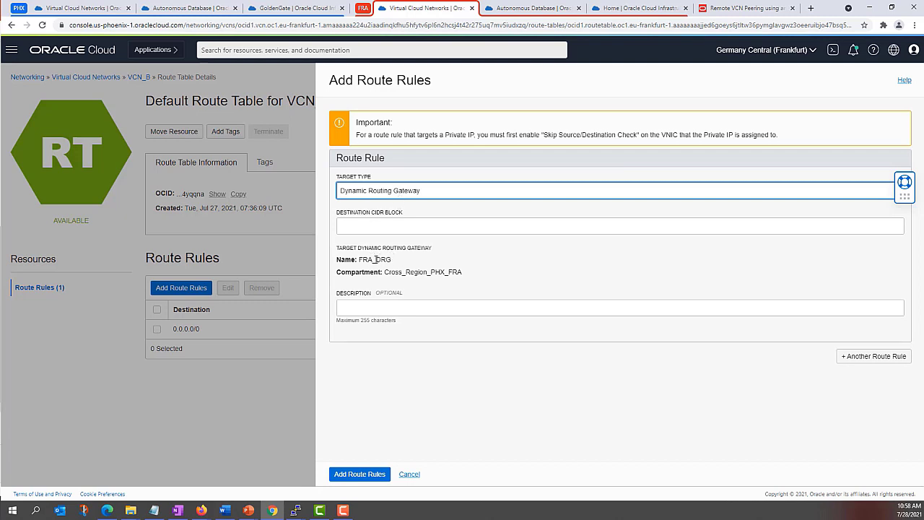
{"action": "left_click", "coordinate": [379, 226]}
{"action": "left_click", "coordinate": [375, 248]}
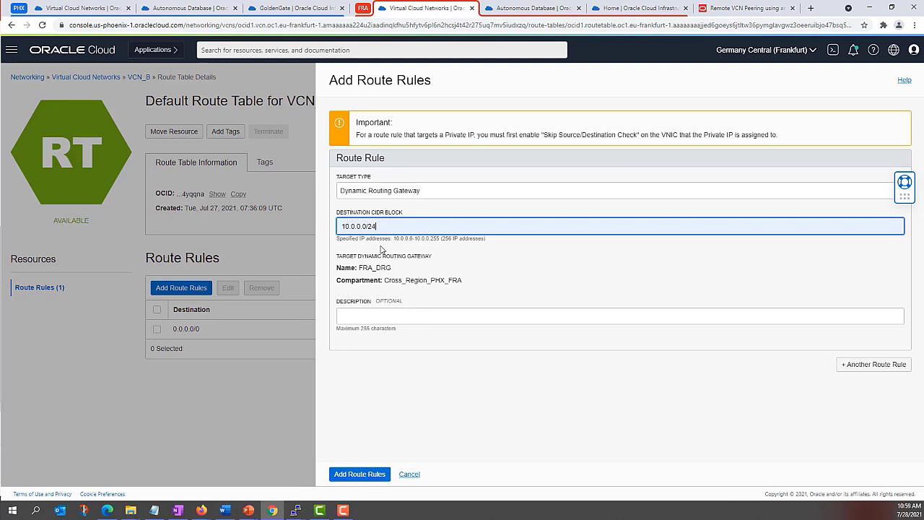
{"action": "left_click", "coordinate": [374, 473]}
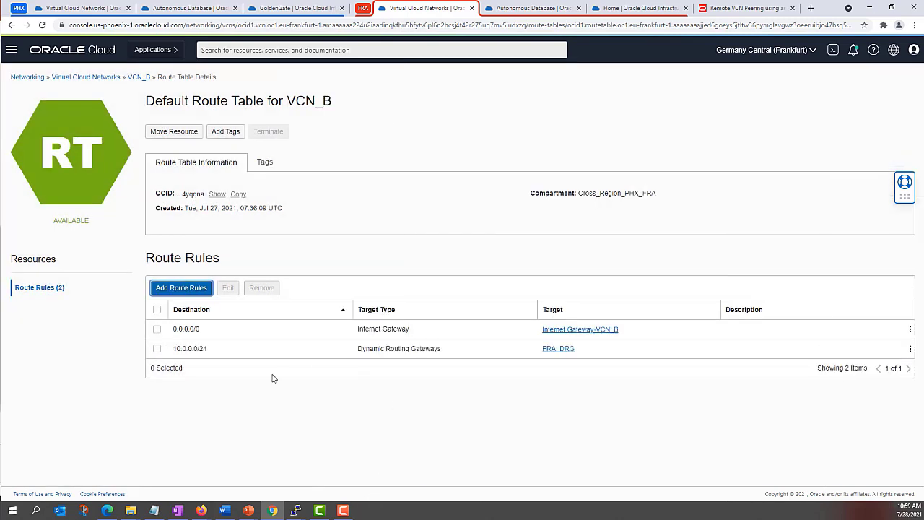
Step: From VCN_B's details, list its Security Lists and open Default Security List for VCN_B
{"action": "left_click", "coordinate": [139, 77]}
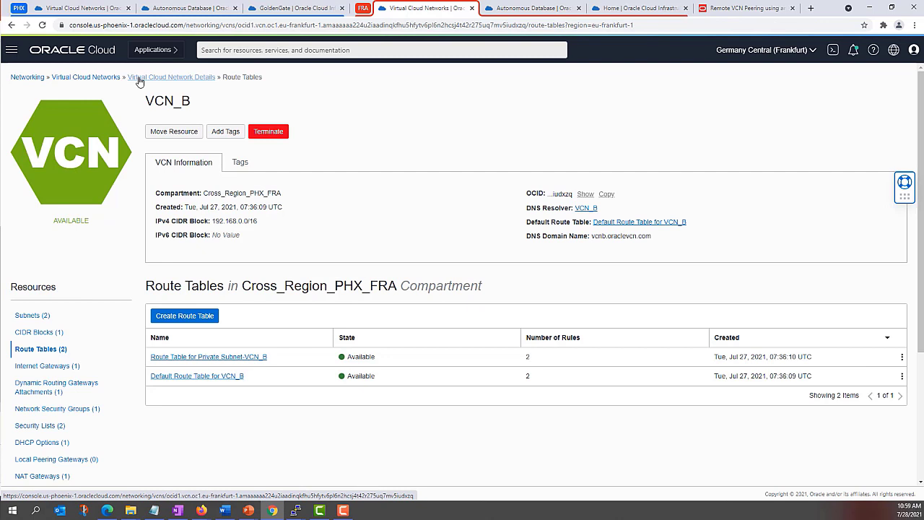
{"action": "left_click", "coordinate": [44, 426]}
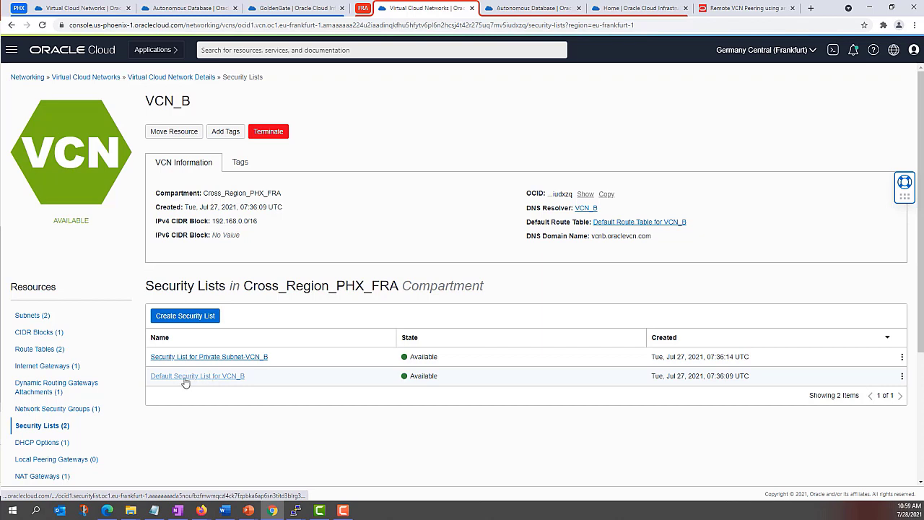
{"action": "left_click", "coordinate": [52, 430]}
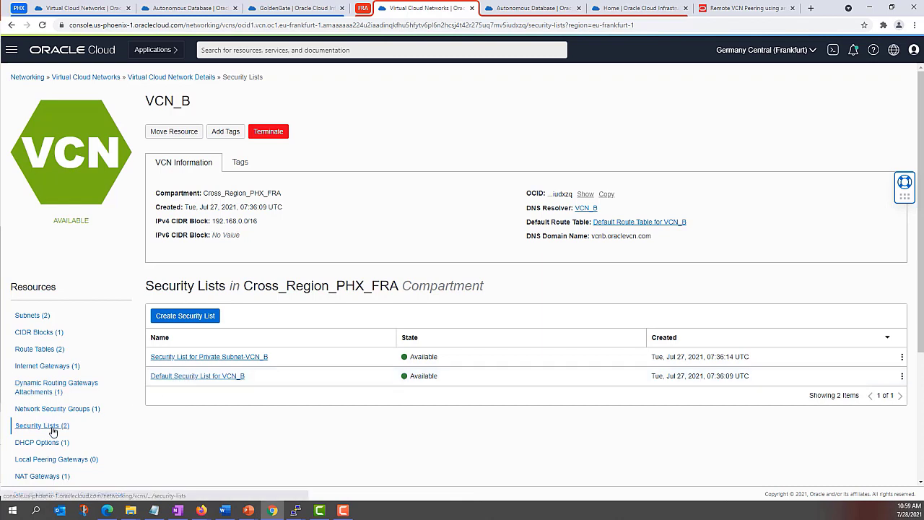
{"action": "left_click", "coordinate": [186, 376]}
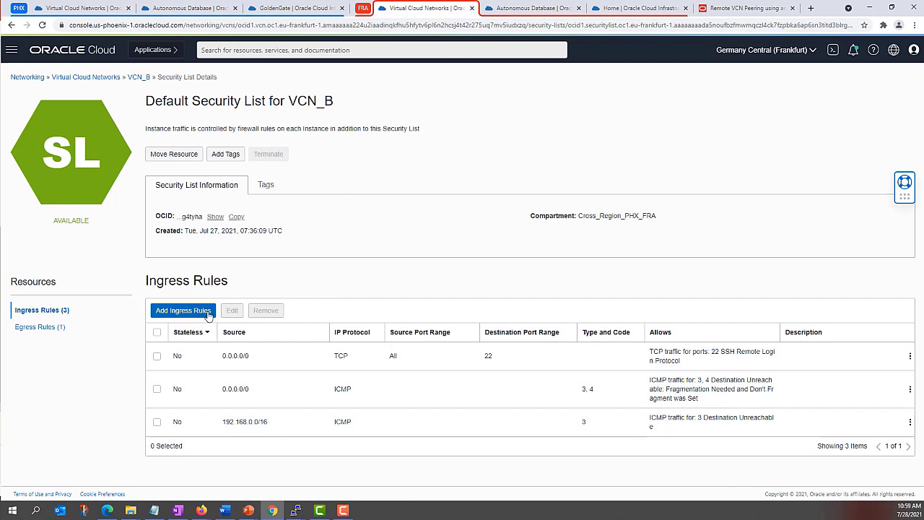
Step: Add an ingress rule with source CIDR 10.0.0.0/24 and destination port 1522
{"action": "left_click", "coordinate": [208, 312]}
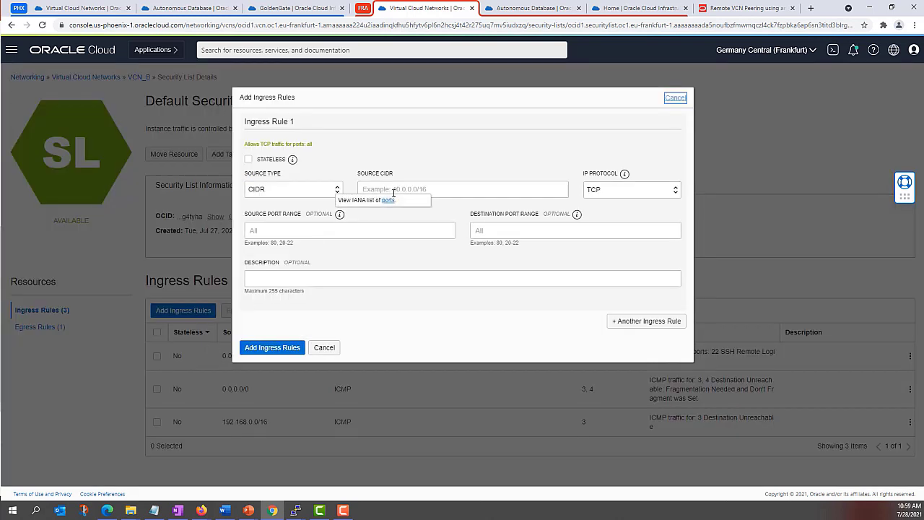
{"action": "left_click", "coordinate": [394, 190]}
{"action": "left_click", "coordinate": [396, 211]}
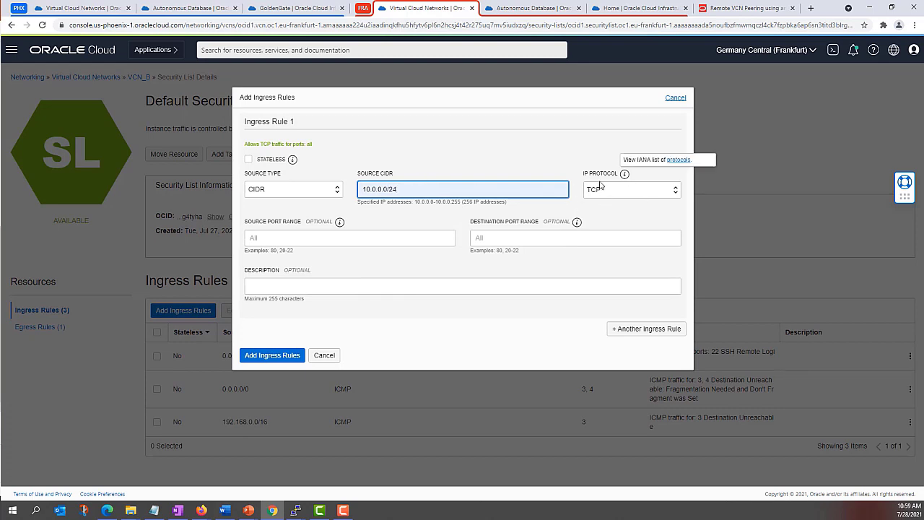
{"action": "left_click", "coordinate": [557, 237]}
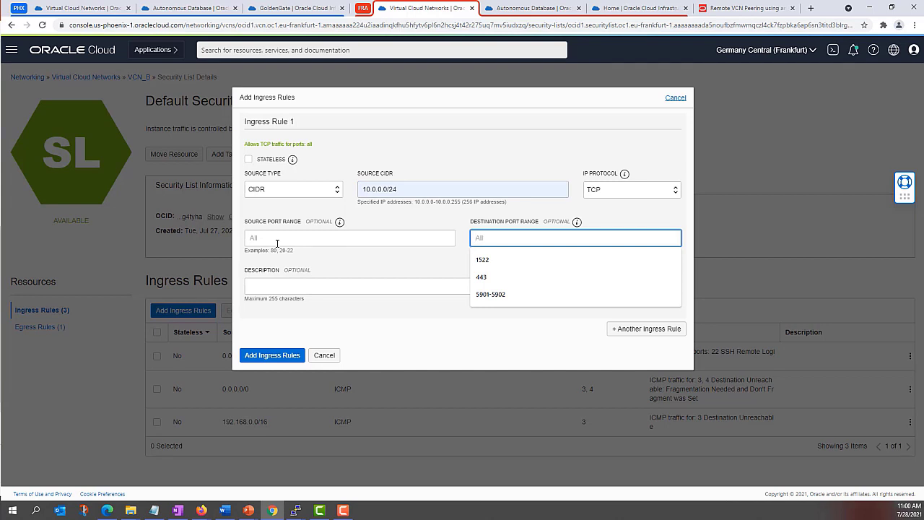
{"action": "type", "text": "1522"}
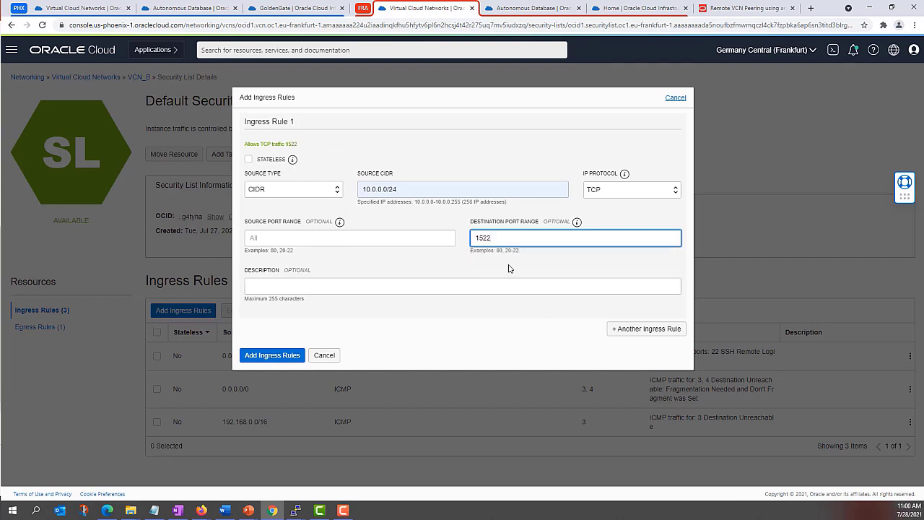
{"action": "left_click", "coordinate": [508, 268]}
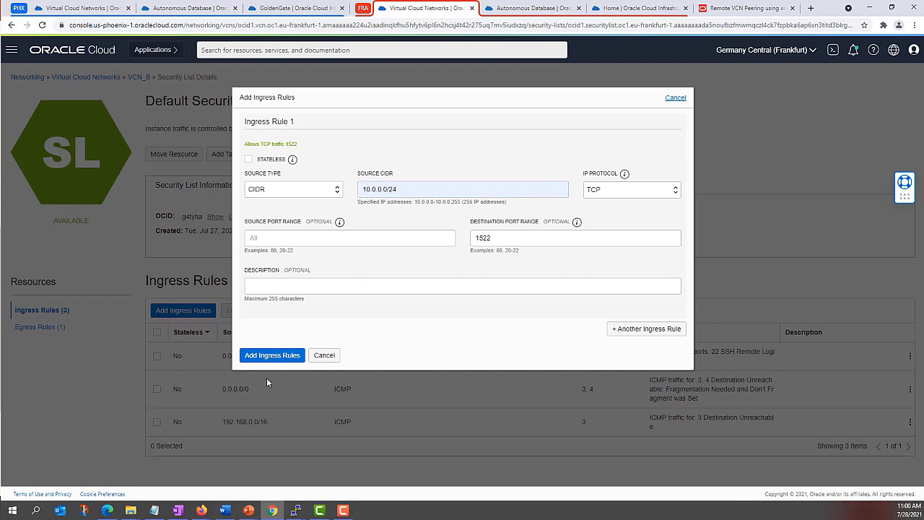
{"action": "left_click", "coordinate": [269, 356]}
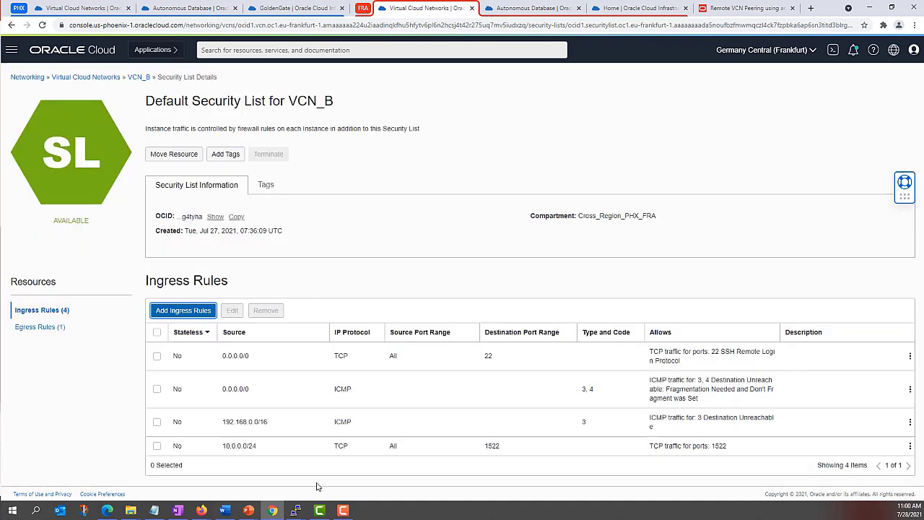
Step: Rerun the port 22 connectivity test from instance-vcn-a to 192.168.0.149
{"action": "left_click", "coordinate": [296, 513]}
{"action": "left_click", "coordinate": [246, 469]}
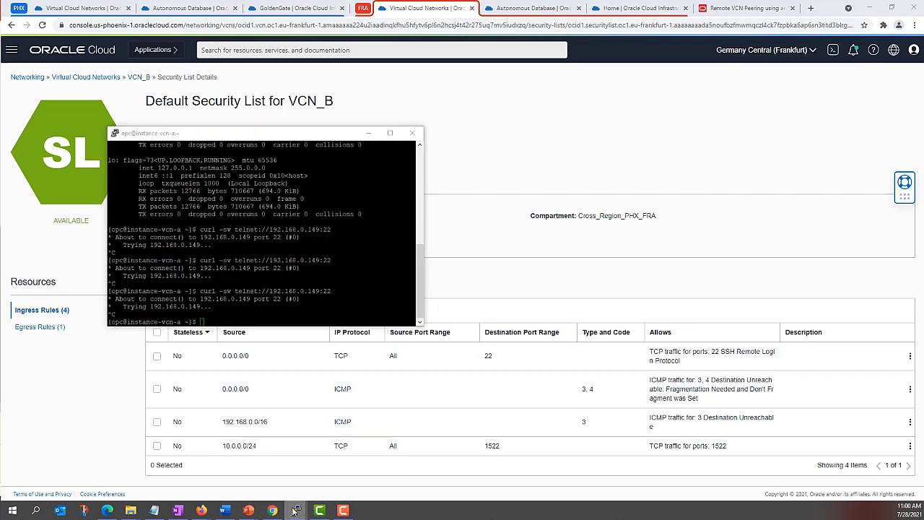
{"action": "left_click", "coordinate": [331, 473]}
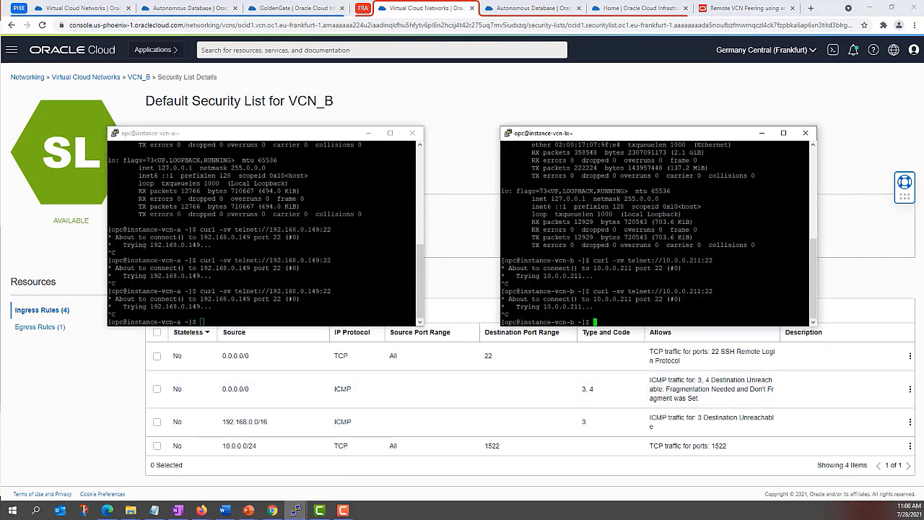
{"action": "left_click", "coordinate": [202, 321]}
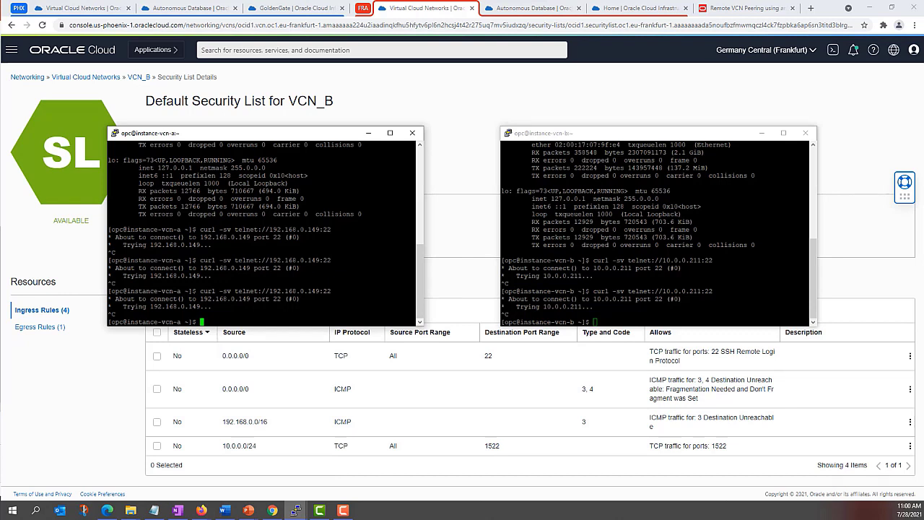
{"action": "key", "text": "Up"}
{"action": "key", "text": "Return"}
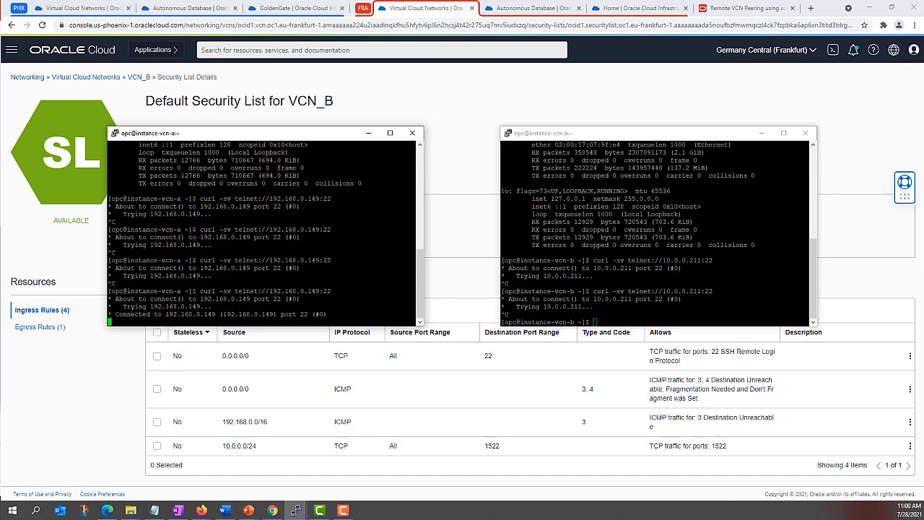
Step: Rerun the port 22 connectivity test from instance-vcn-b to 10.0.0.211
{"action": "key", "text": "alt+Tab"}
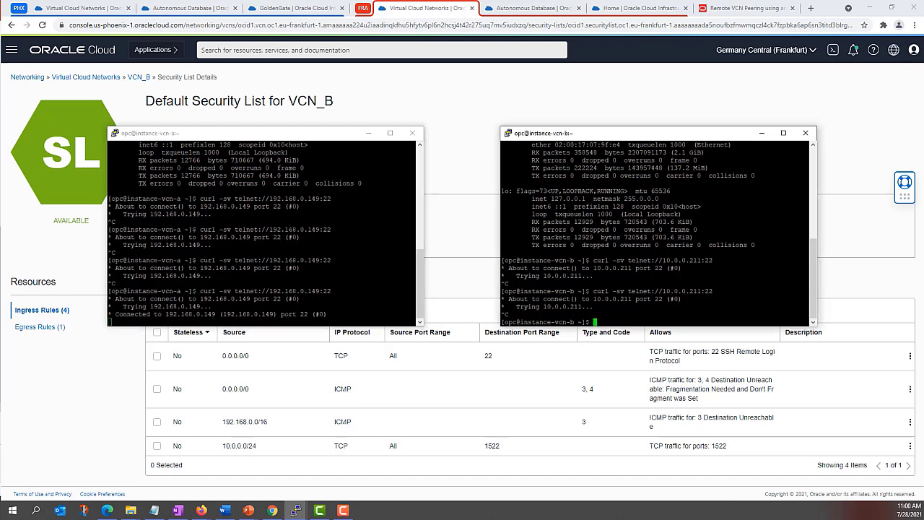
{"action": "key", "text": "Up"}
{"action": "key", "text": "Return"}
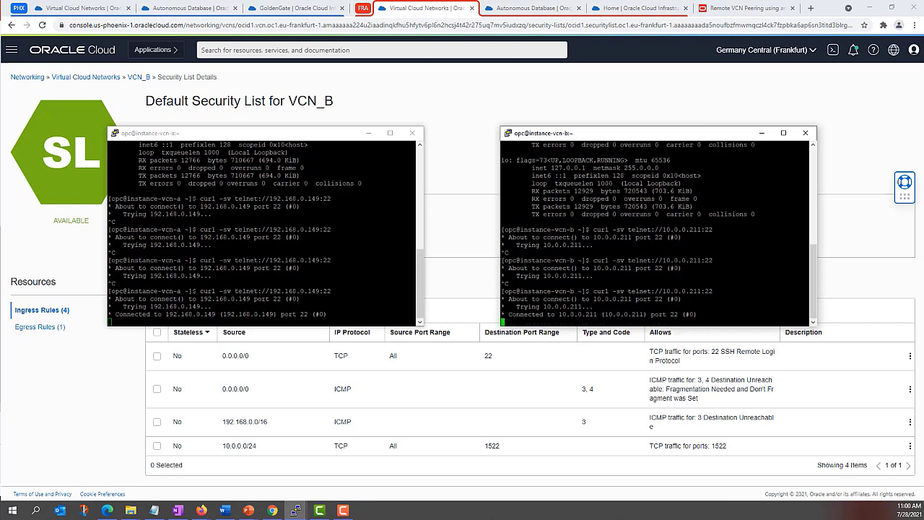
{"action": "key", "text": "alt+Tab"}
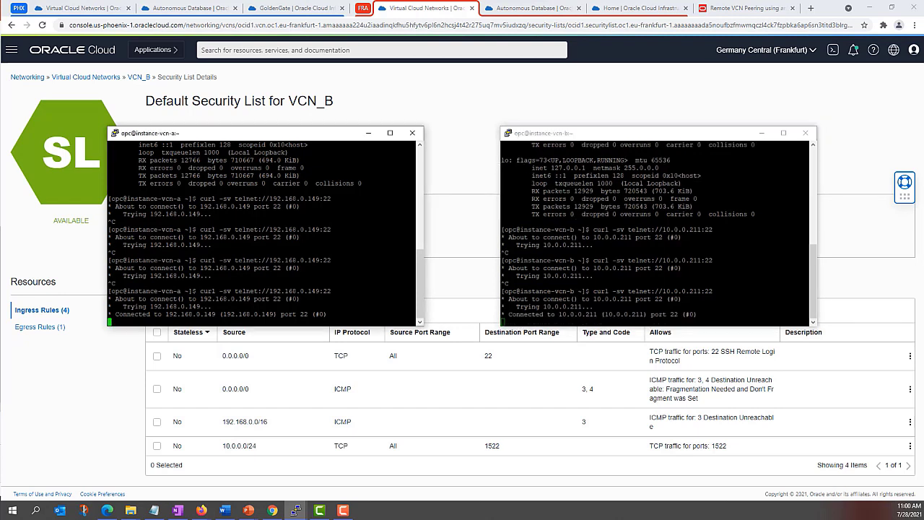
Step: Test port 1522 from vcn-a to 192.168.0.185, then stop the tests in both terminals
{"action": "key", "text": "ctrl+c"}
{"action": "key", "text": "Up"}
{"action": "key", "text": "Up"}
{"action": "key", "text": "Up"}
{"action": "key", "text": "Up"}
{"action": "key", "text": "Up"}
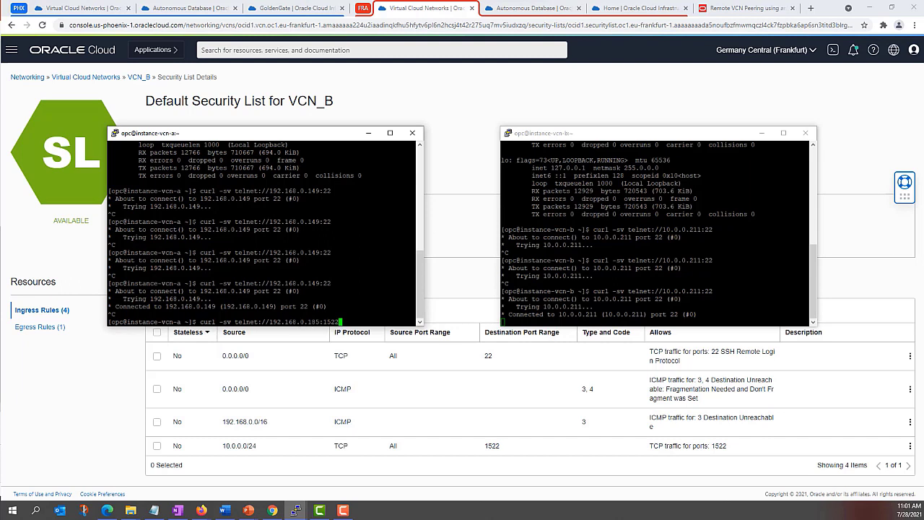
{"action": "key", "text": "Return"}
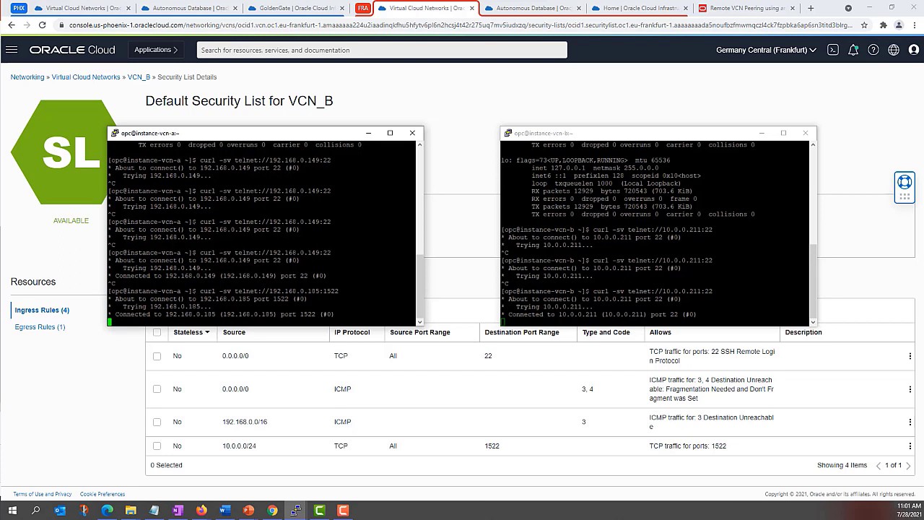
{"action": "key", "text": "ctrl+c"}
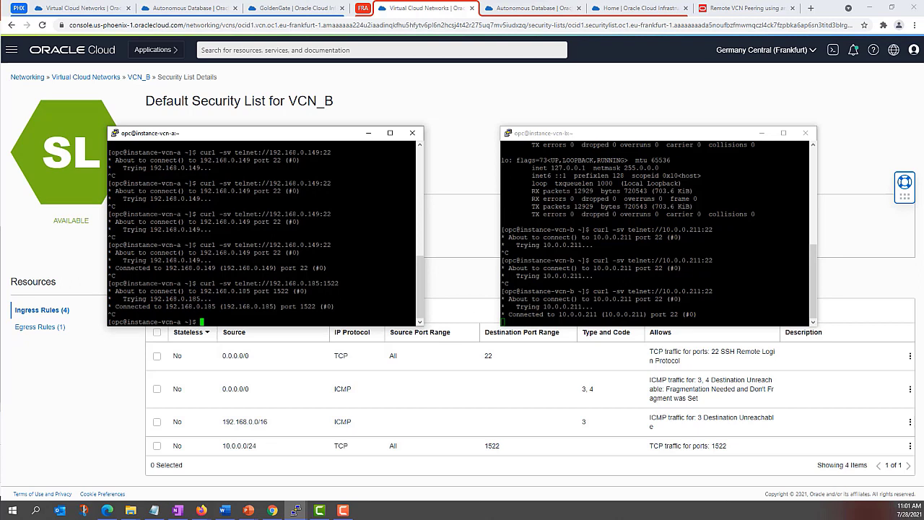
{"action": "key", "text": "alt+Tab"}
{"action": "key", "text": "ctrl+c"}
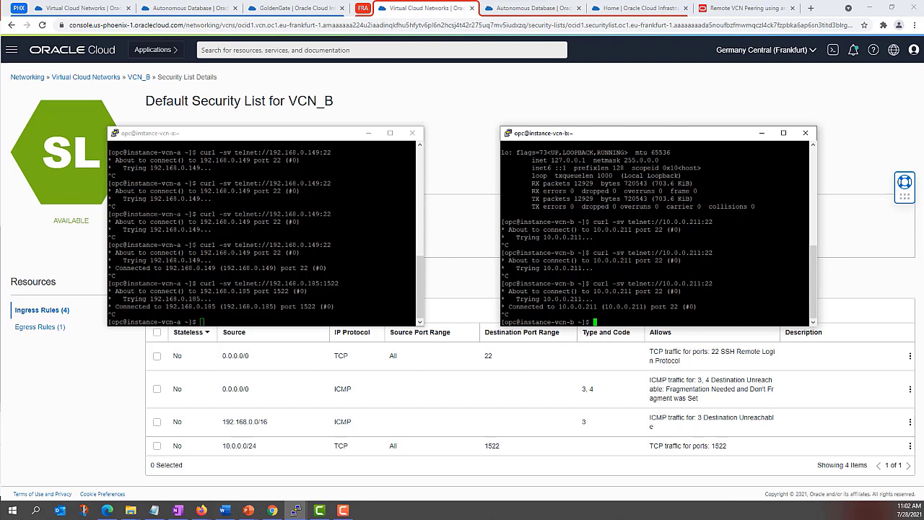
Step: Minimize both PuTTY terminals and open the GGS_VCN_A deployment details
{"action": "left_click", "coordinate": [368, 133]}
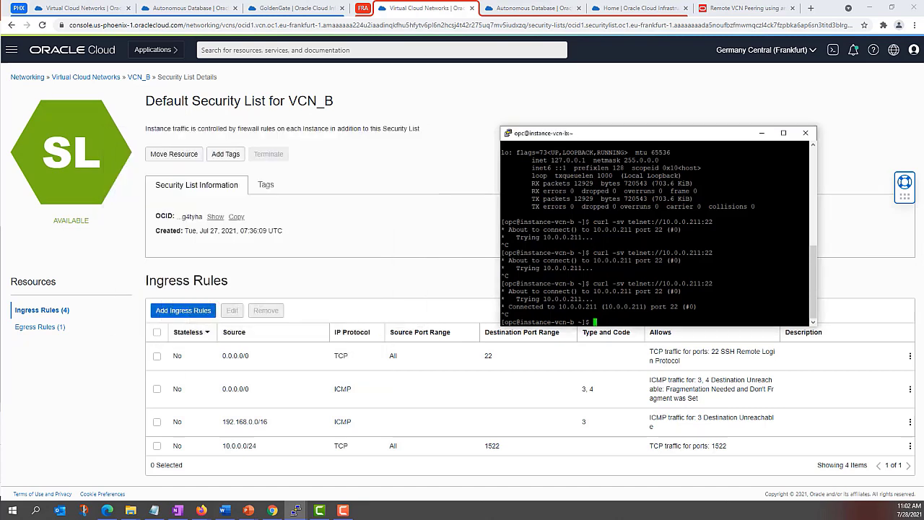
{"action": "left_click", "coordinate": [761, 133]}
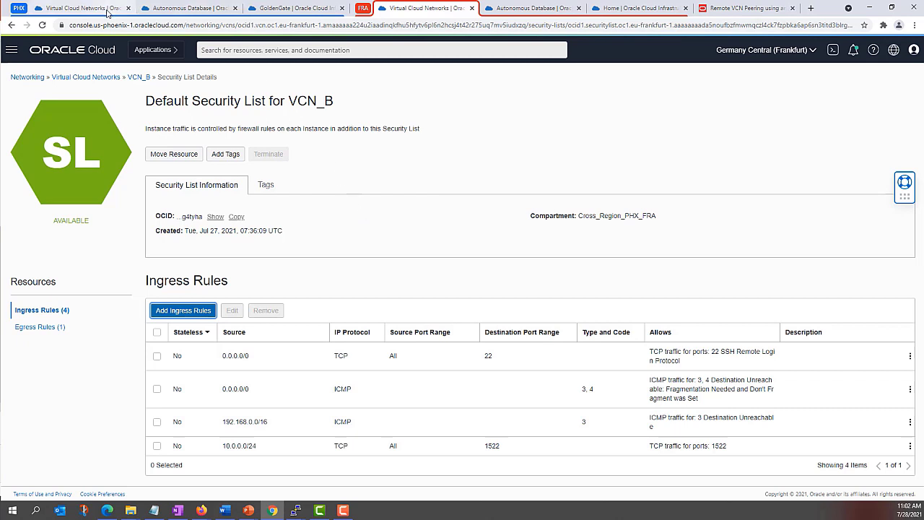
{"action": "left_click", "coordinate": [285, 8]}
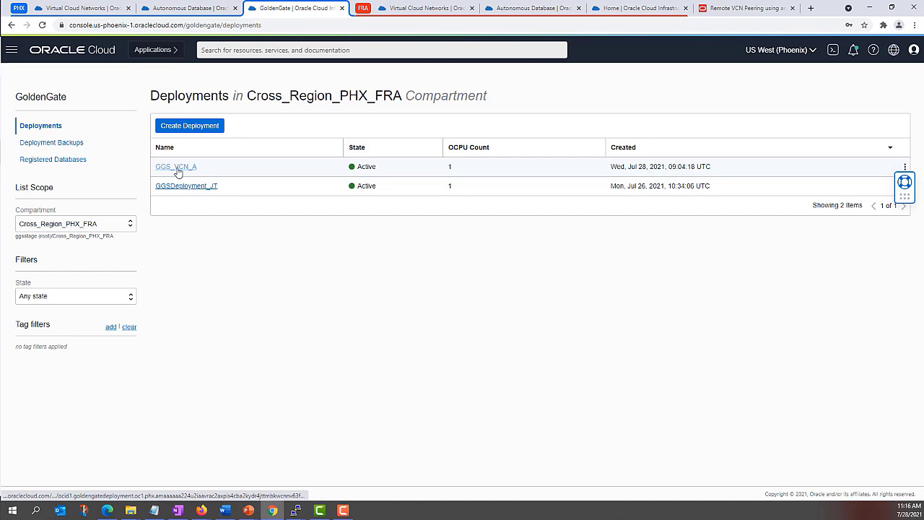
{"action": "left_click", "coordinate": [178, 172]}
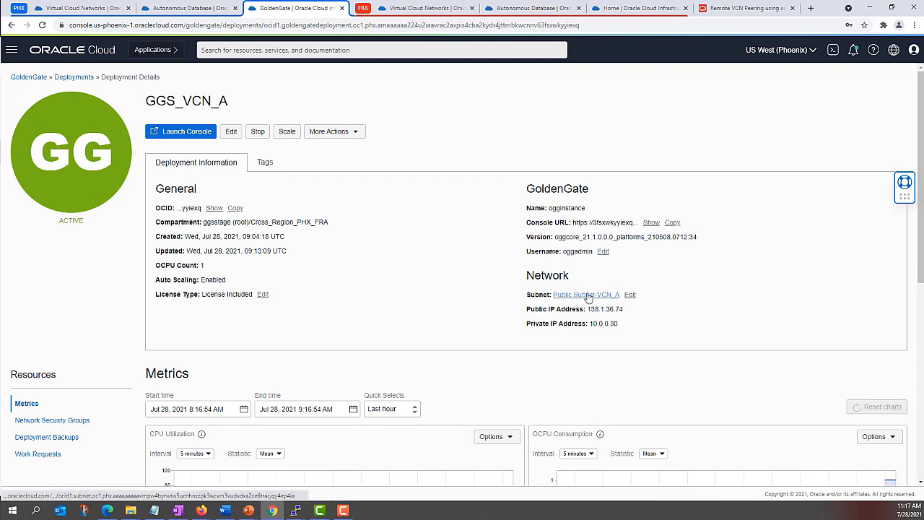
Step: Review GGS_VCN_A's public IP and private IP 10.0.0.30, then return to the deployments list
{"action": "left_click_drag", "start_coordinate": [591, 310], "coordinate": [627, 312]}
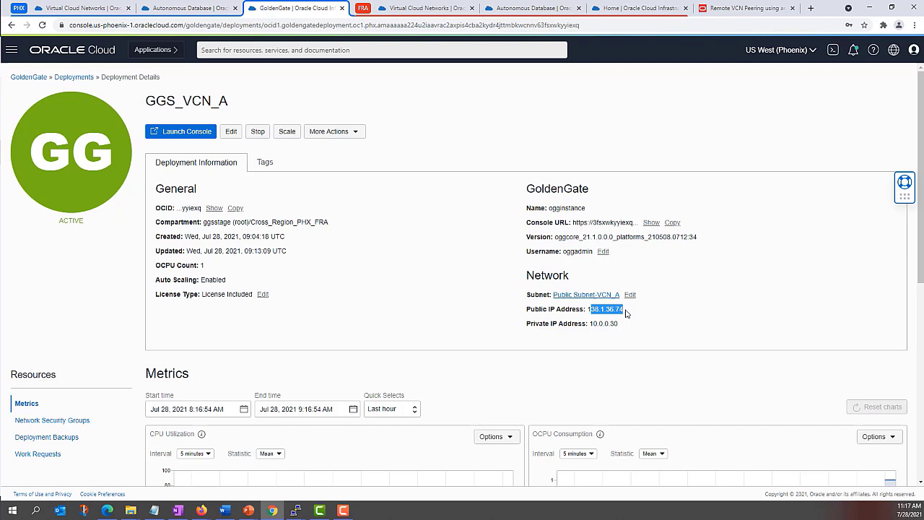
{"action": "left_click", "coordinate": [626, 313]}
{"action": "left_click_drag", "start_coordinate": [594, 325], "coordinate": [621, 325]}
{"action": "left_click", "coordinate": [592, 325]}
{"action": "left_click", "coordinate": [620, 325]}
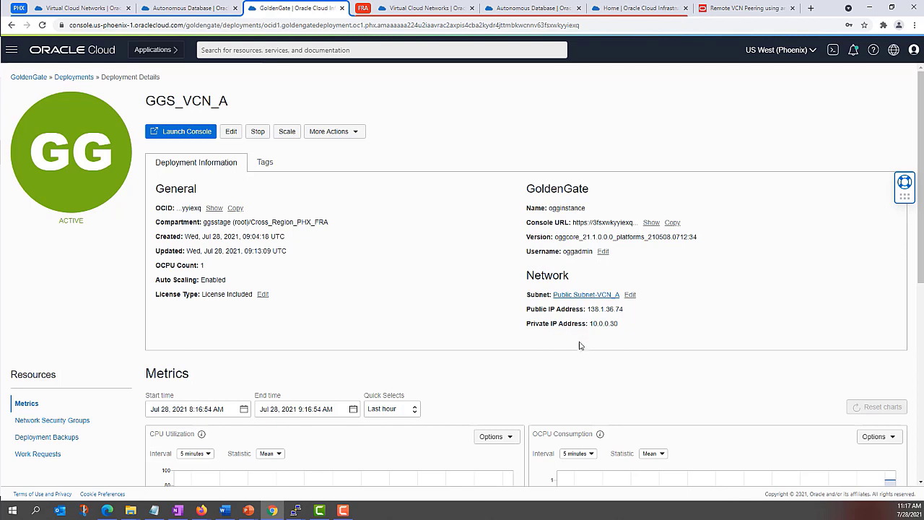
{"action": "left_click_drag", "start_coordinate": [590, 325], "coordinate": [622, 326]}
{"action": "left_click", "coordinate": [617, 329]}
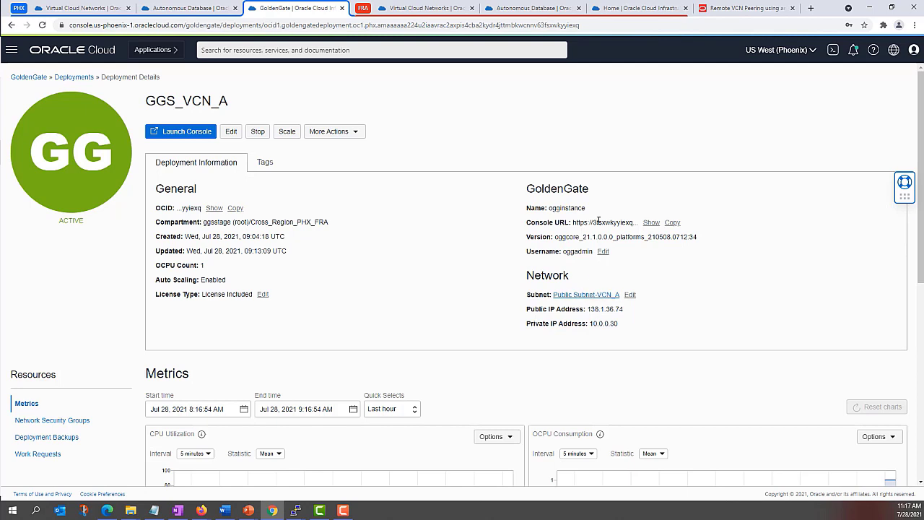
{"action": "left_click", "coordinate": [81, 77]}
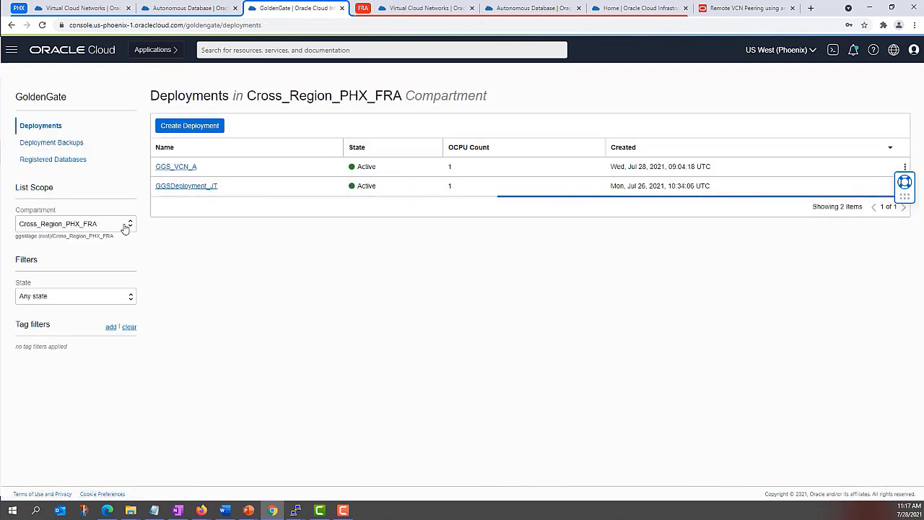
Step: Confirm Registered Databases is empty, then view and close ATP_VCN_B's DB Connection details
{"action": "left_click", "coordinate": [42, 161]}
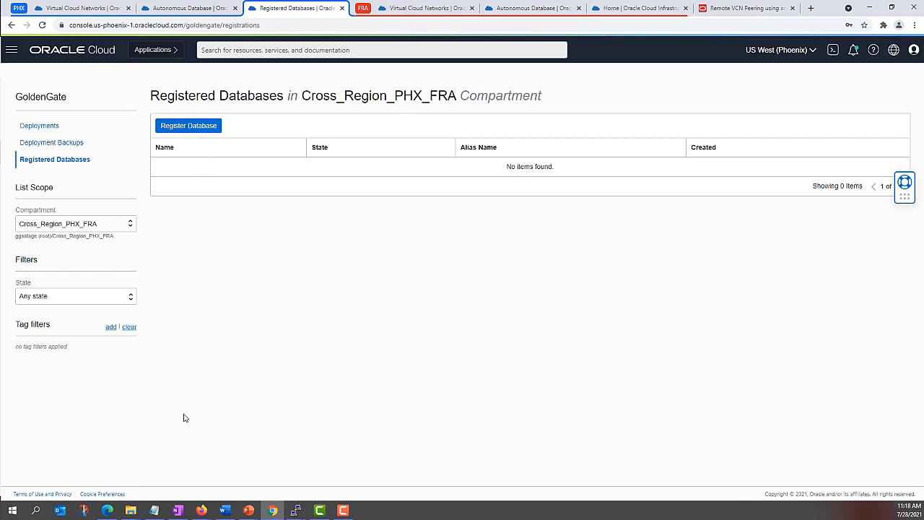
{"action": "left_click", "coordinate": [519, 5]}
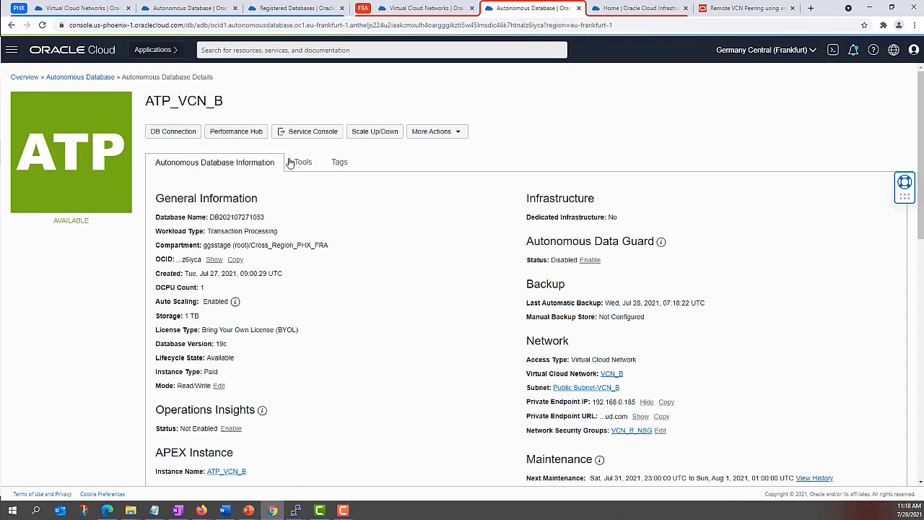
{"action": "left_click", "coordinate": [167, 133]}
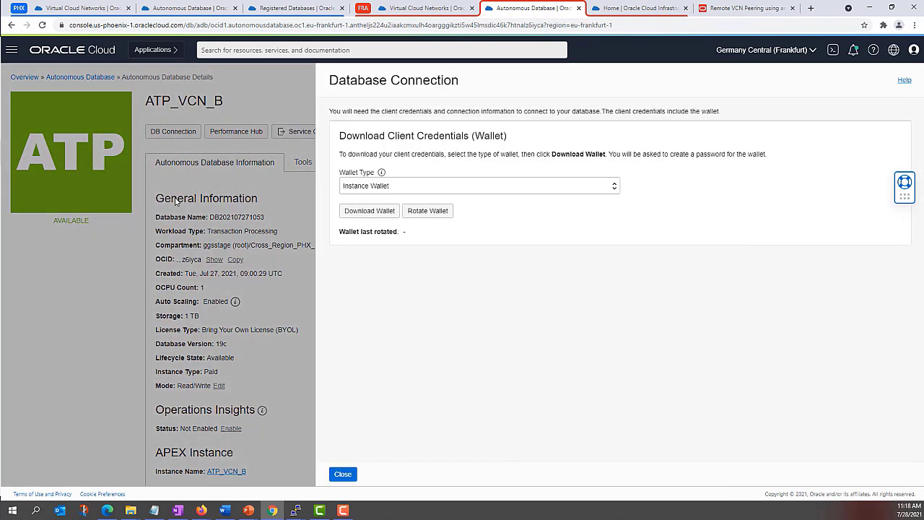
{"action": "left_click", "coordinate": [344, 474]}
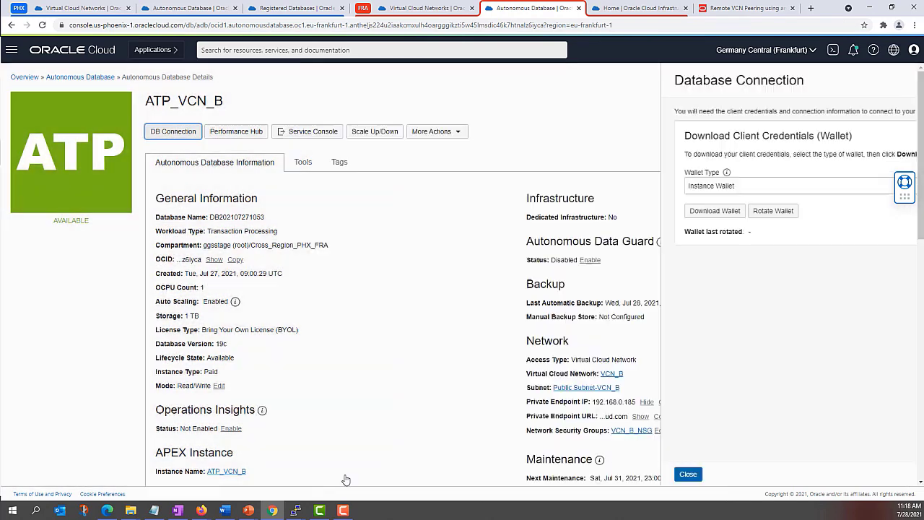
Step: Open the wallet folder's tnsnames.ora in Notepad++
{"action": "mouse_move", "coordinate": [128, 512]}
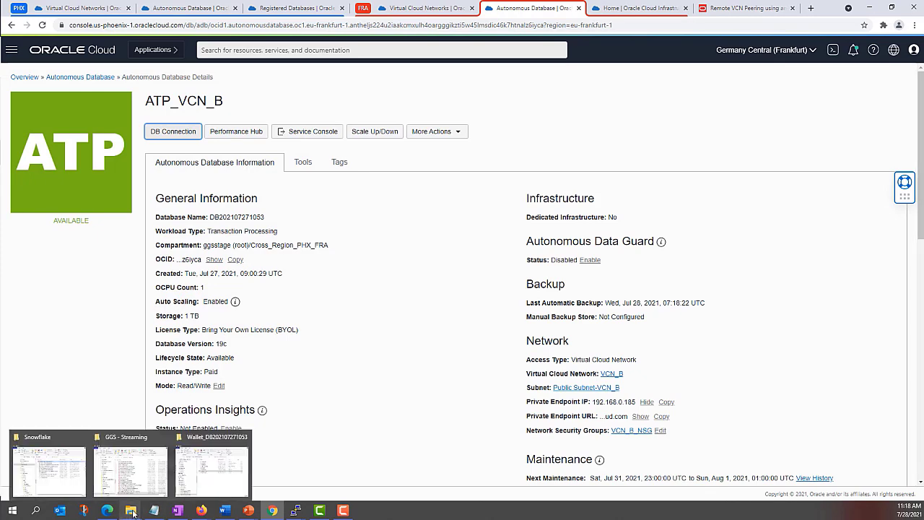
{"action": "left_click", "coordinate": [193, 470]}
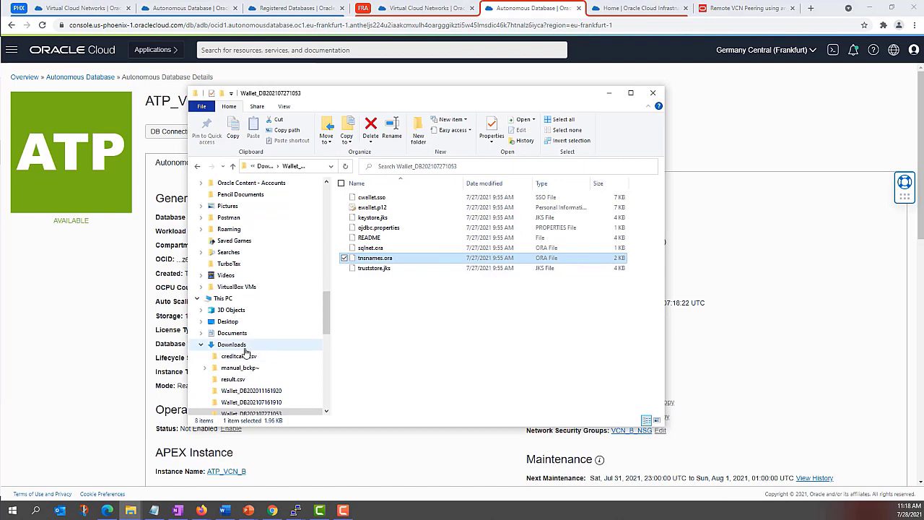
{"action": "right_click", "coordinate": [381, 263]}
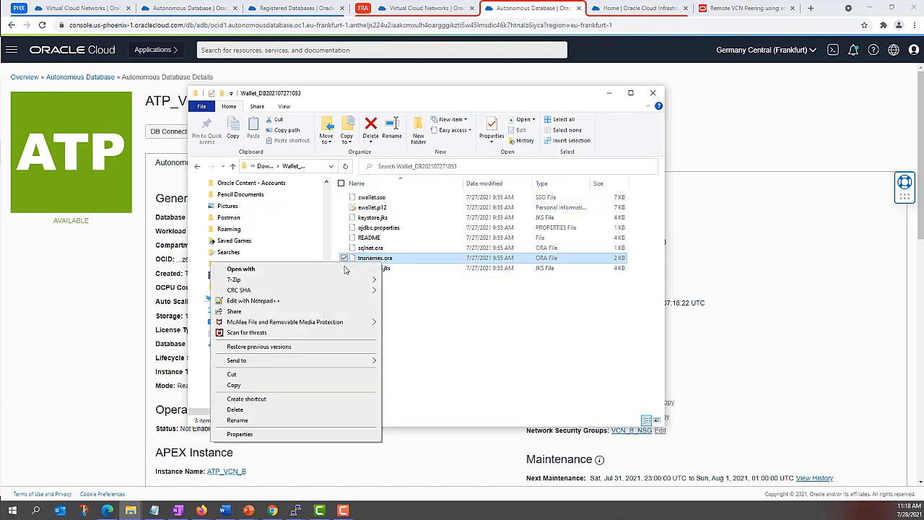
{"action": "left_click", "coordinate": [265, 301]}
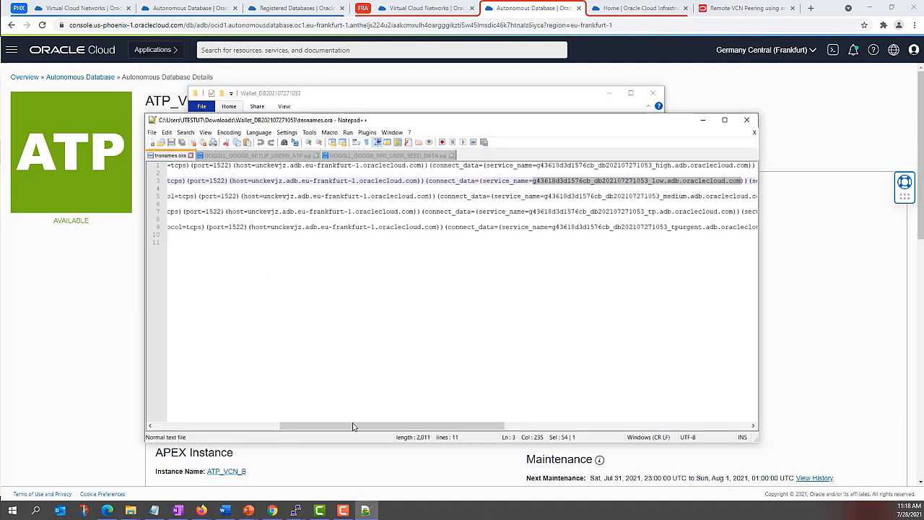
{"action": "left_click_drag", "start_coordinate": [353, 426], "coordinate": [203, 434]}
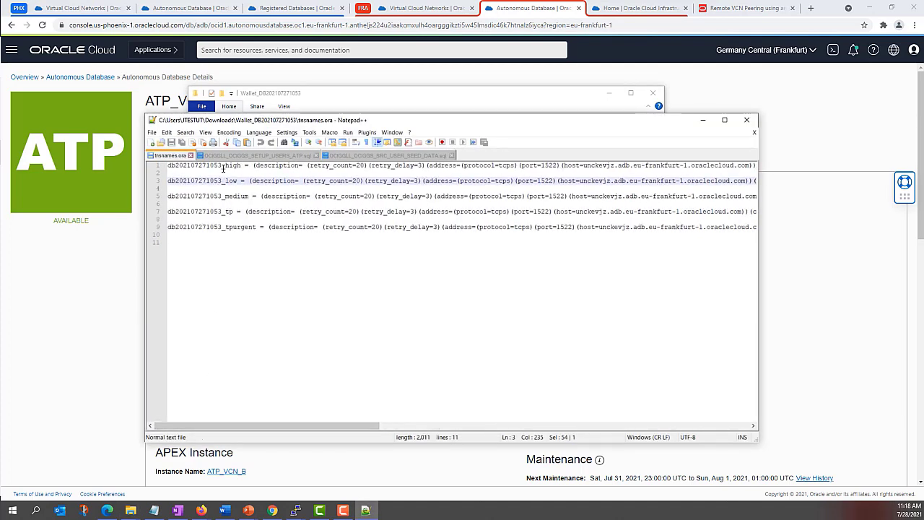
{"action": "left_click", "coordinate": [221, 196]}
{"action": "key", "text": "Down"}
{"action": "key", "text": "Down"}
{"action": "key", "text": "Down"}
{"action": "key", "text": "Down"}
{"action": "key", "text": "Down"}
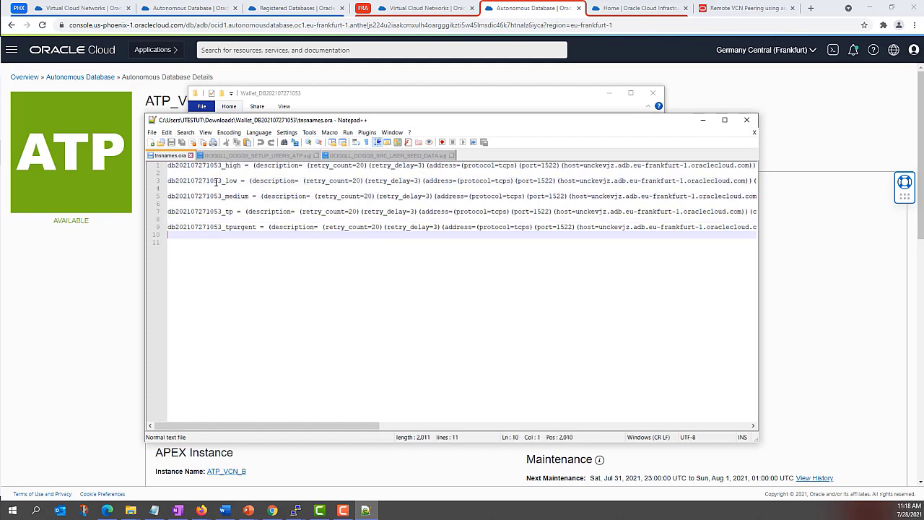
{"action": "left_click_drag", "start_coordinate": [238, 181], "coordinate": [162, 183]}
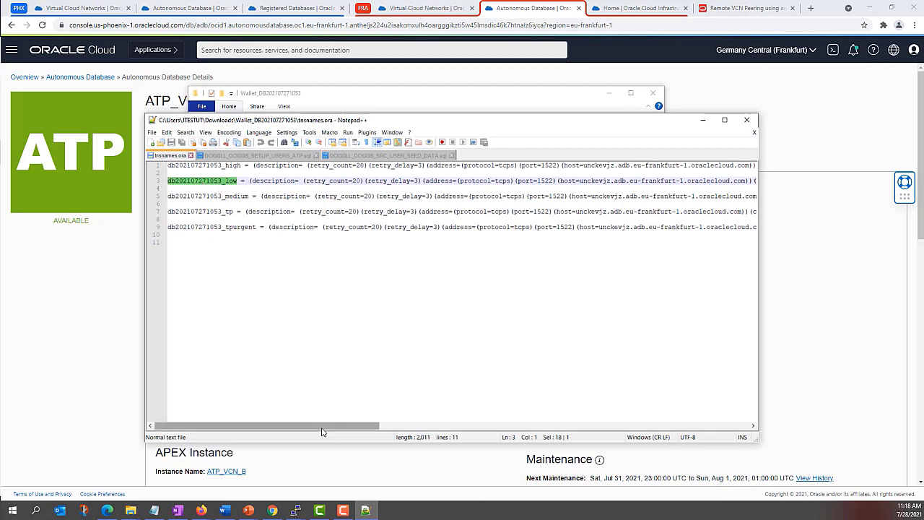
{"action": "left_click_drag", "start_coordinate": [323, 431], "coordinate": [402, 431]}
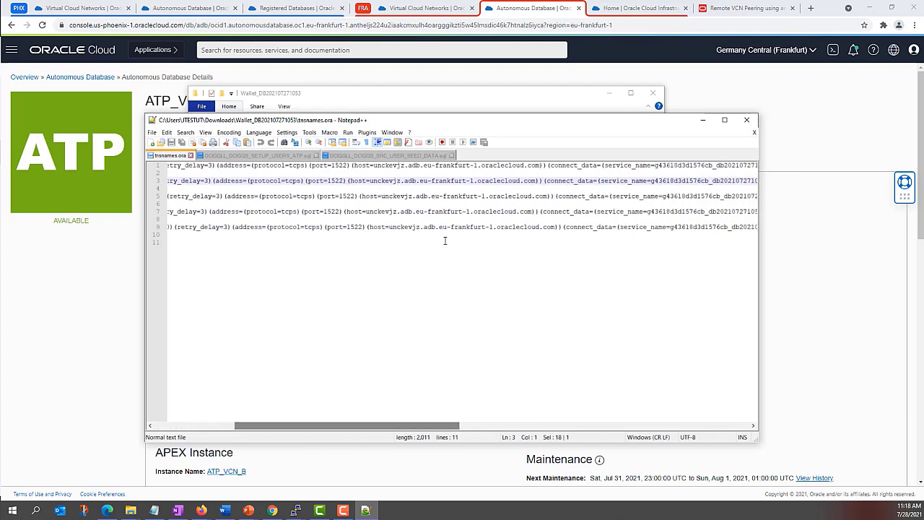
{"action": "scroll", "coordinate": [505, 288], "scroll_direction": "right", "scroll_amount": 10}
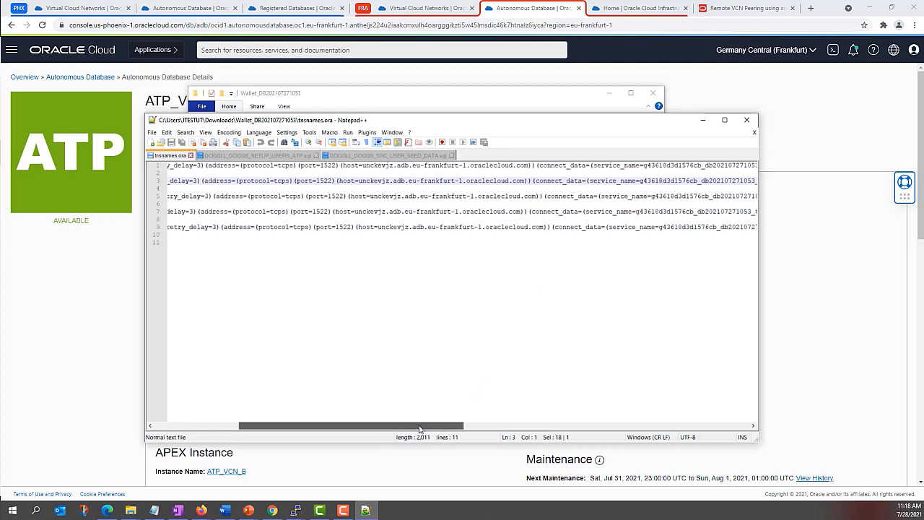
{"action": "left_click_drag", "start_coordinate": [342, 180], "coordinate": [540, 181]}
{"action": "left_click", "coordinate": [437, 303]}
{"action": "left_click_drag", "start_coordinate": [346, 425], "coordinate": [509, 425]}
{"action": "left_click_drag", "start_coordinate": [452, 180], "coordinate": [715, 181]}
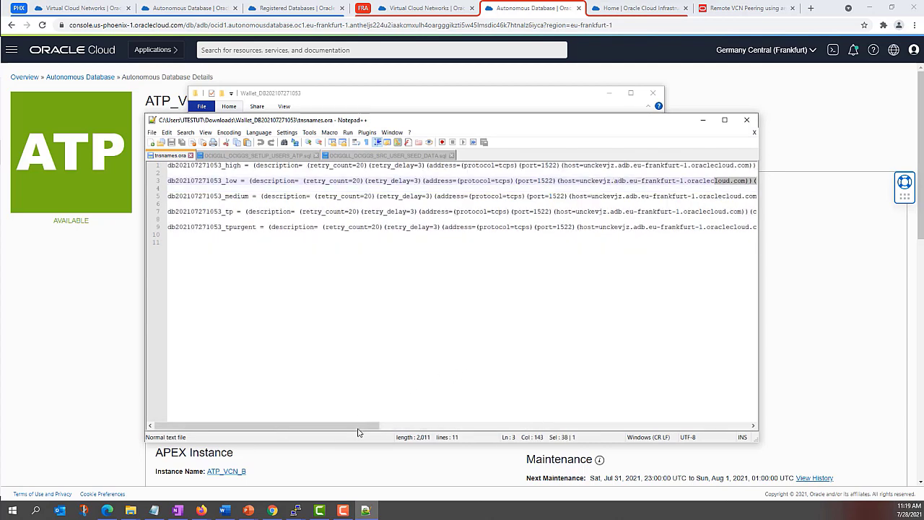
{"action": "left_click_drag", "start_coordinate": [759, 365], "coordinate": [883, 364]}
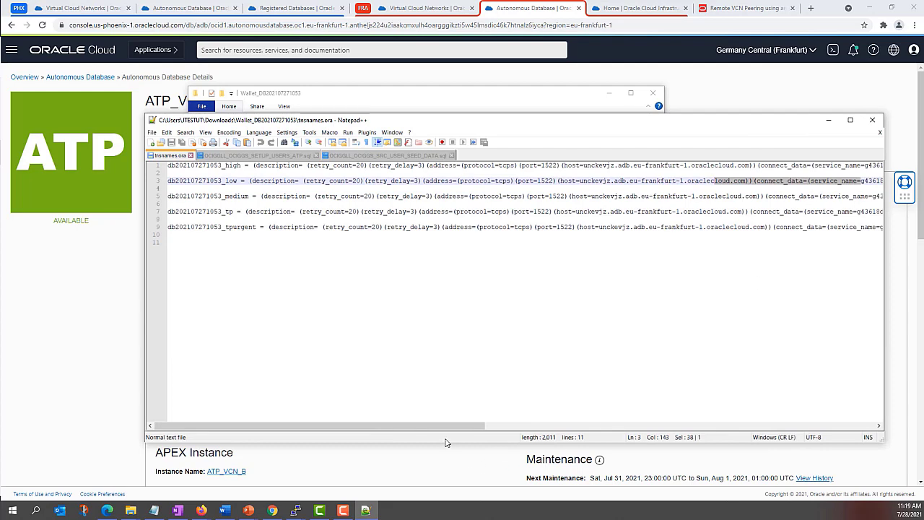
{"action": "left_click_drag", "start_coordinate": [448, 425], "coordinate": [682, 427]}
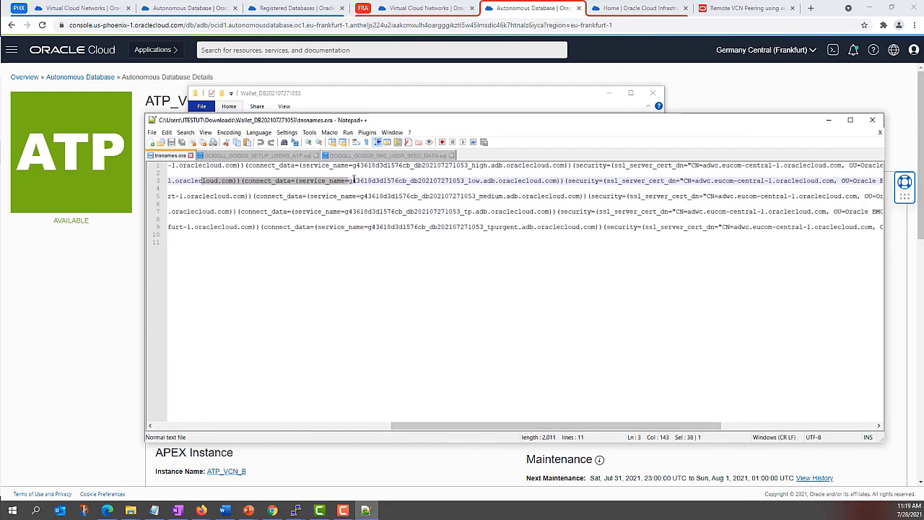
{"action": "left_click", "coordinate": [349, 180]}
{"action": "key", "text": "shift+Right"}
{"action": "key", "text": "Left"}
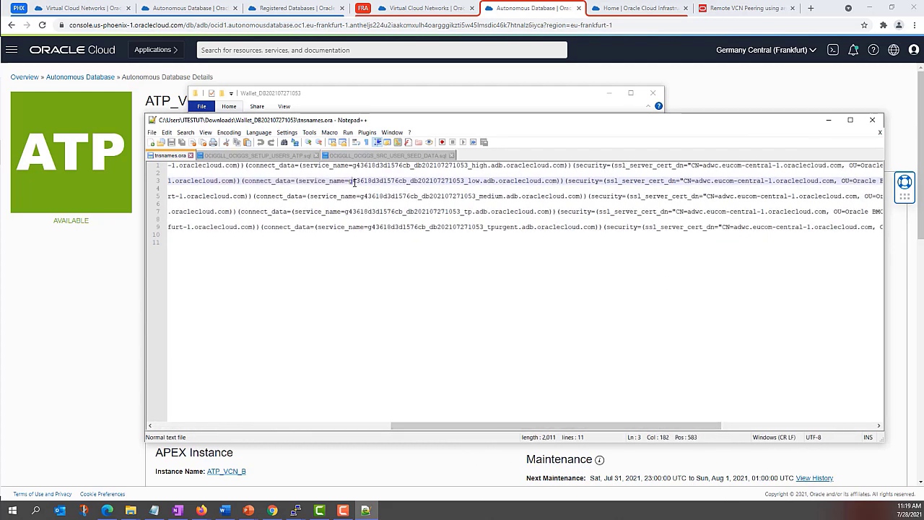
{"action": "left_click", "coordinate": [557, 181], "text": "shift"}
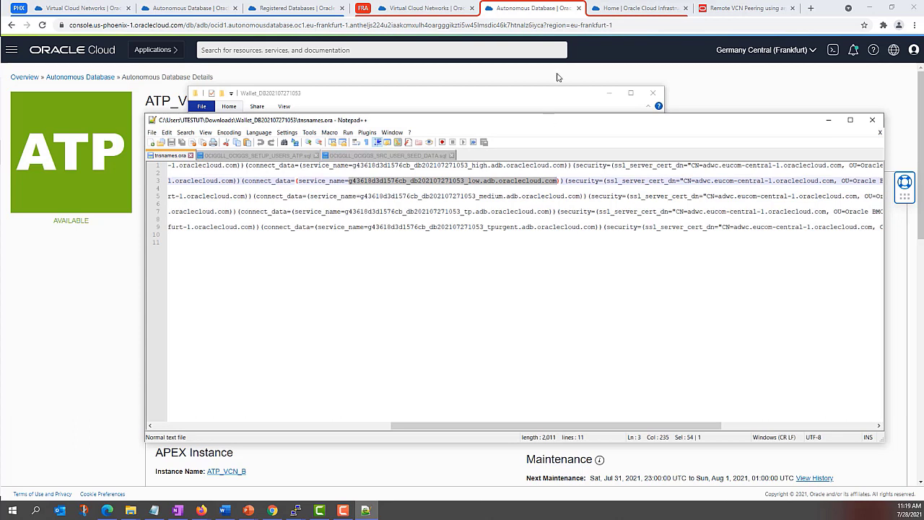
{"action": "left_click", "coordinate": [606, 10]}
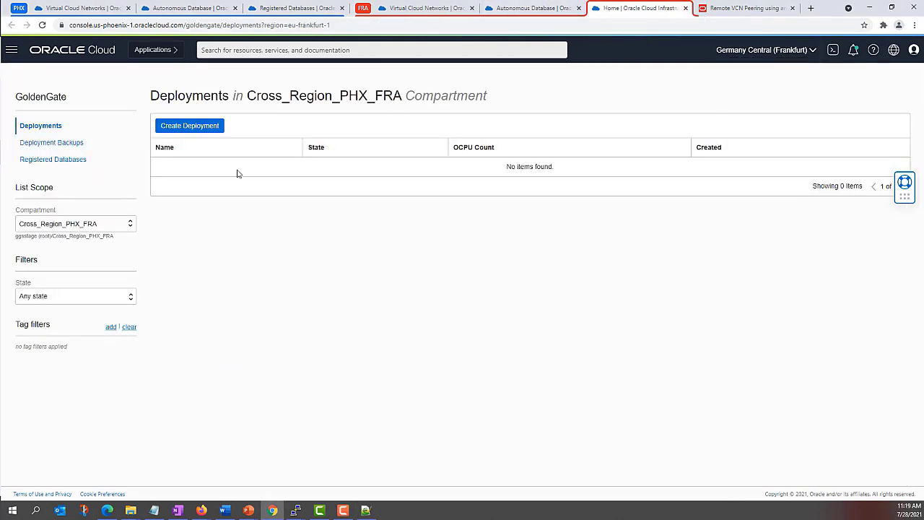
Step: Start a Frankfurt registration of ATP_VCN_B as an Autonomous Database
{"action": "left_click", "coordinate": [40, 161]}
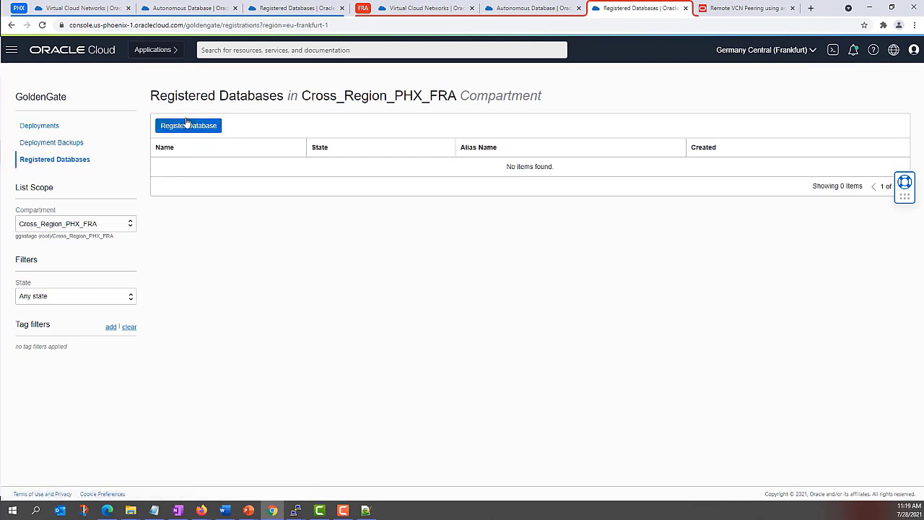
{"action": "left_click", "coordinate": [188, 126]}
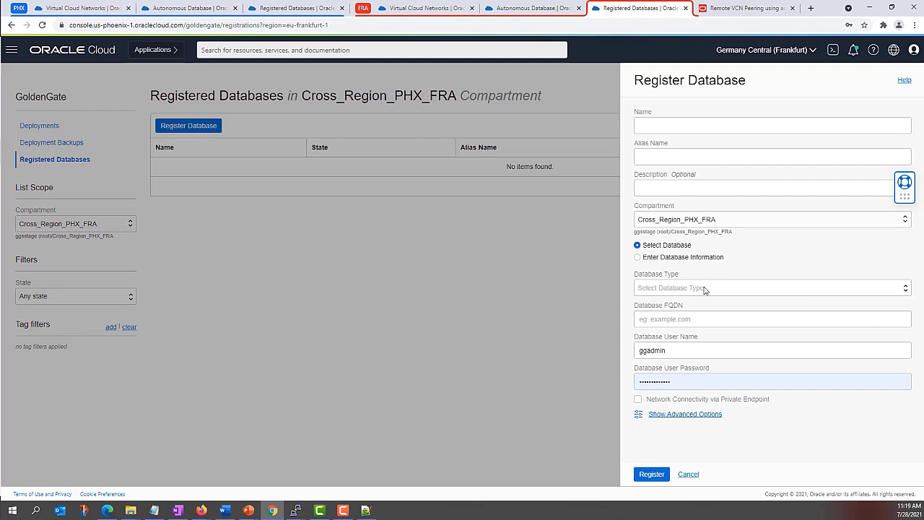
{"action": "left_click", "coordinate": [693, 289]}
{"action": "left_click", "coordinate": [668, 323]}
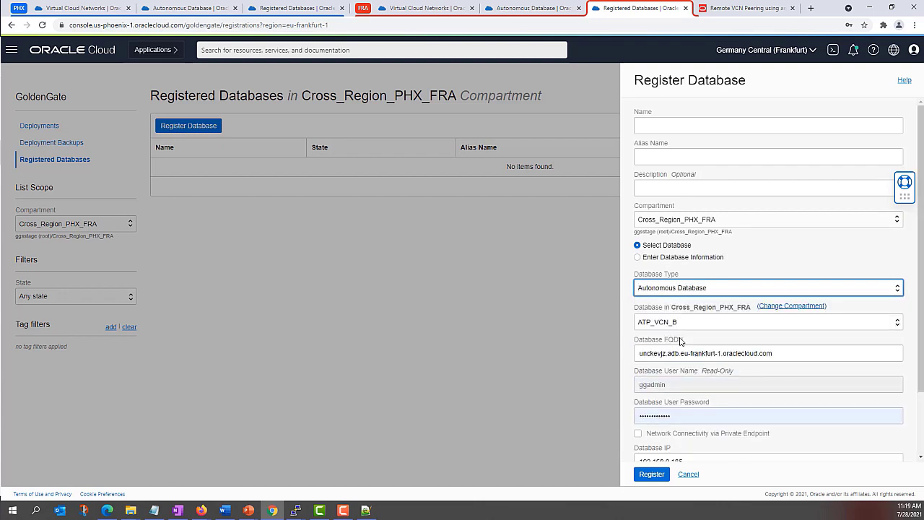
{"action": "left_click", "coordinate": [672, 324]}
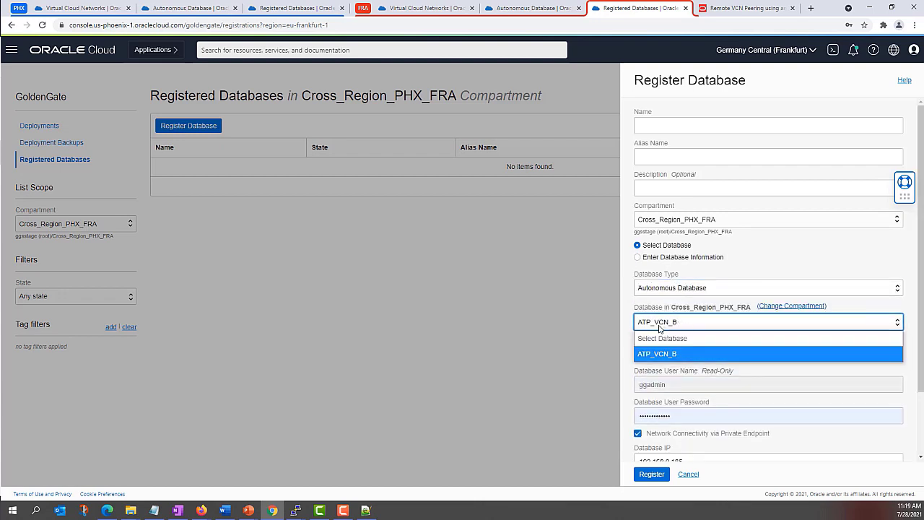
{"action": "left_click", "coordinate": [661, 328]}
Step: Check ATP_VCN_B's hostname and its Database IP 192.168.0.185
{"action": "scroll", "coordinate": [671, 329], "scroll_direction": "down", "scroll_amount": 2}
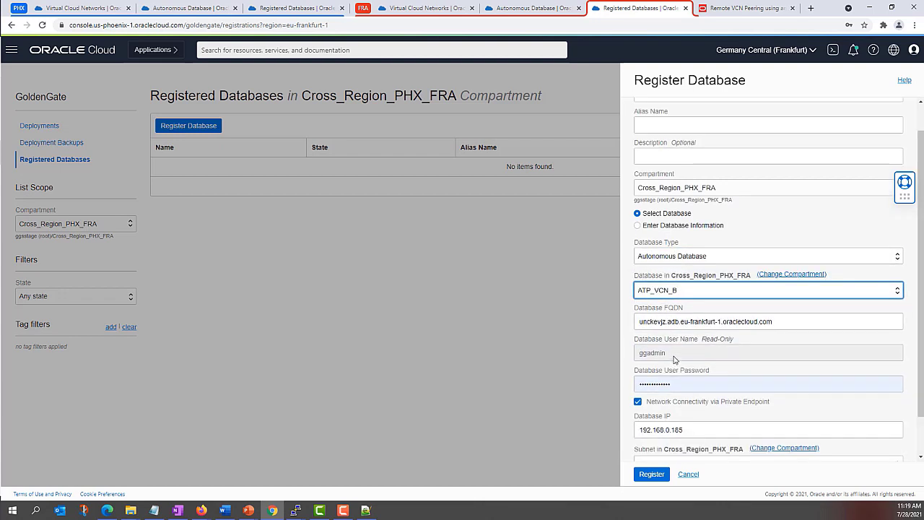
{"action": "left_click_drag", "start_coordinate": [641, 275], "coordinate": [785, 278]}
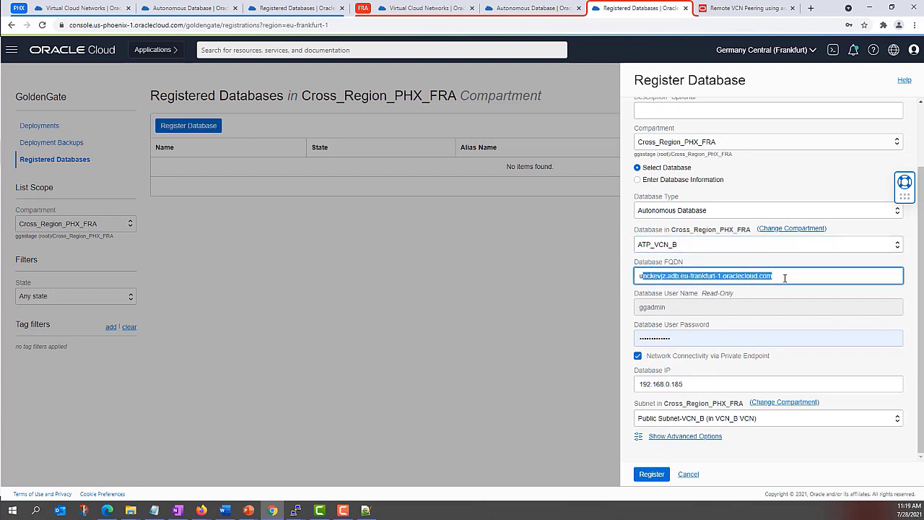
{"action": "left_click", "coordinate": [687, 384]}
{"action": "double_click", "coordinate": [687, 383]}
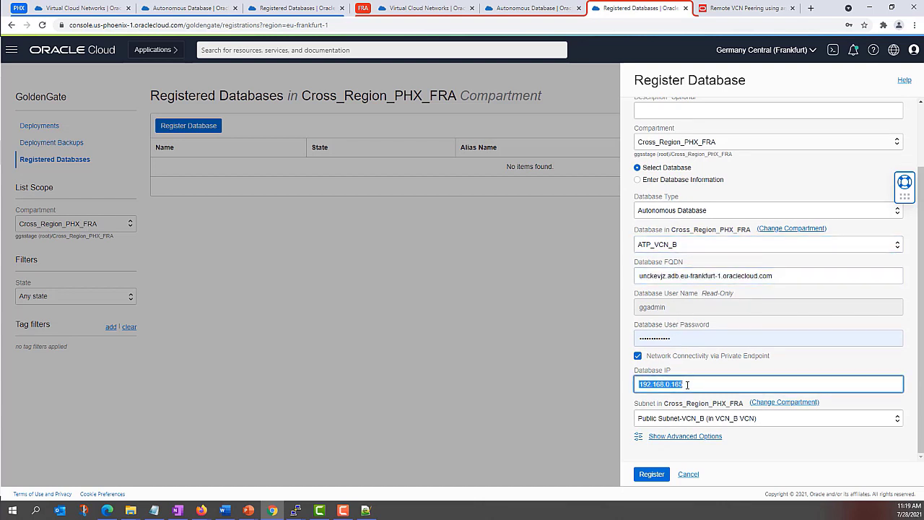
{"action": "left_click", "coordinate": [687, 384]}
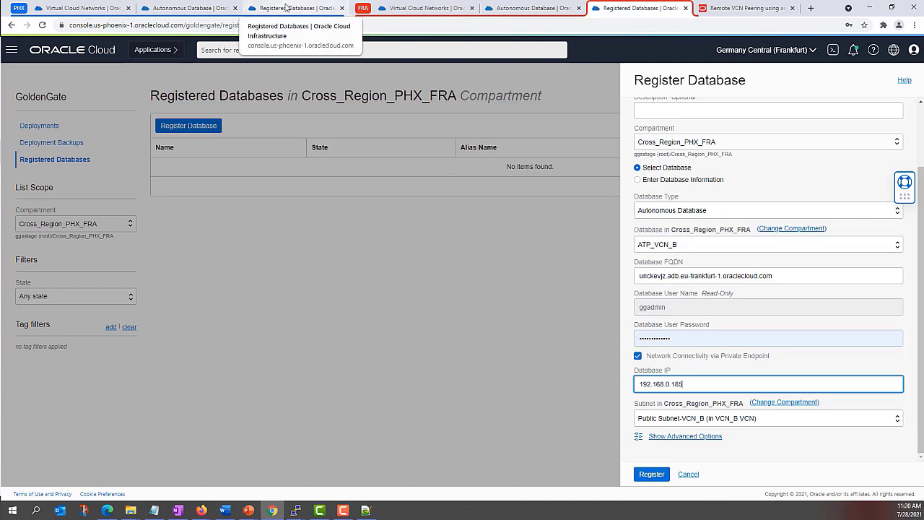
{"action": "left_click", "coordinate": [286, 7]}
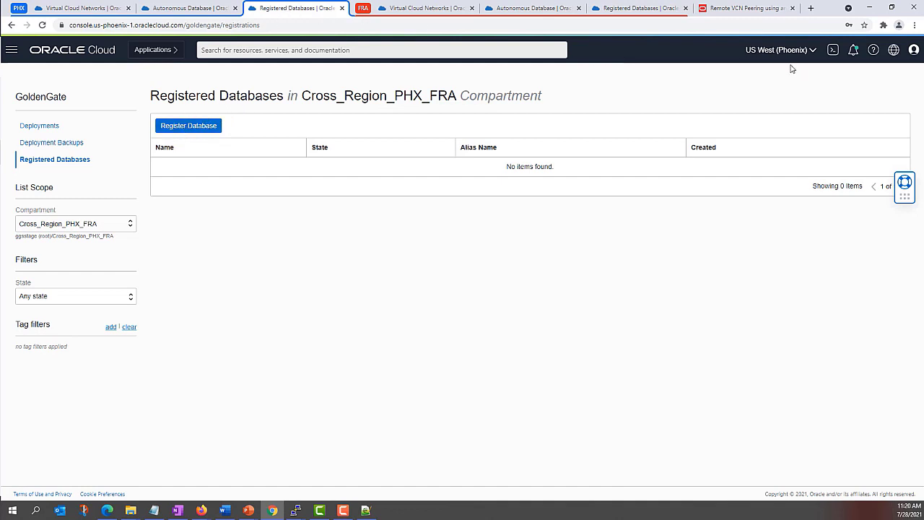
Step: In Phoenix, find only ADW_VCN_A under Autonomous Database and choose Enter Database Information
{"action": "left_click", "coordinate": [177, 128]}
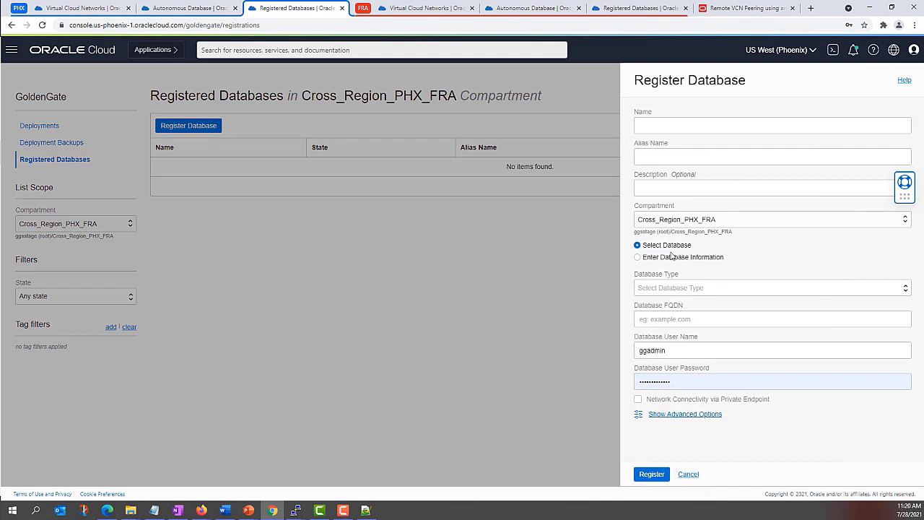
{"action": "left_click", "coordinate": [678, 288]}
{"action": "left_click", "coordinate": [681, 320]}
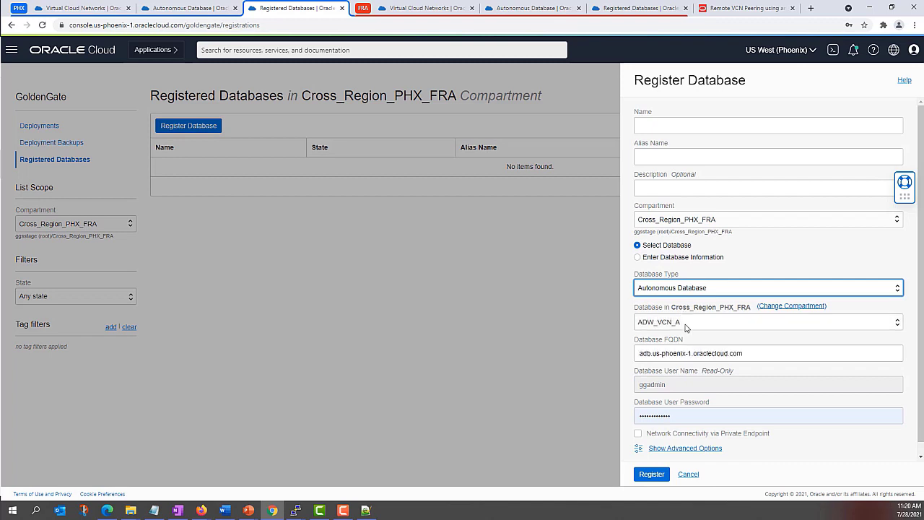
{"action": "left_click", "coordinate": [687, 328]}
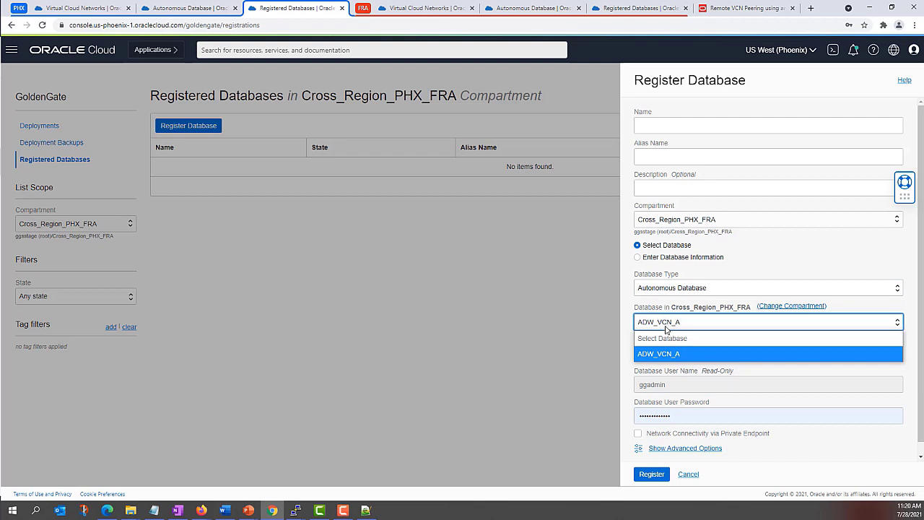
{"action": "left_click", "coordinate": [668, 322]}
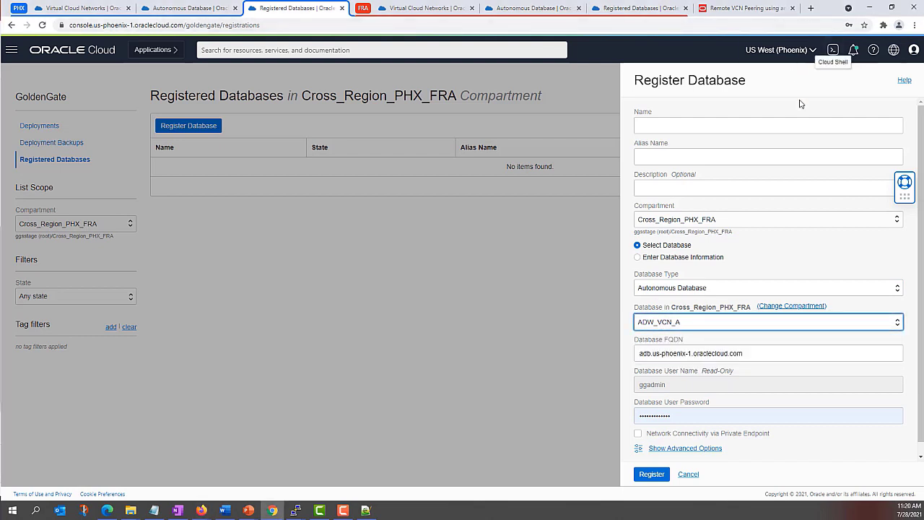
{"action": "left_click", "coordinate": [638, 259]}
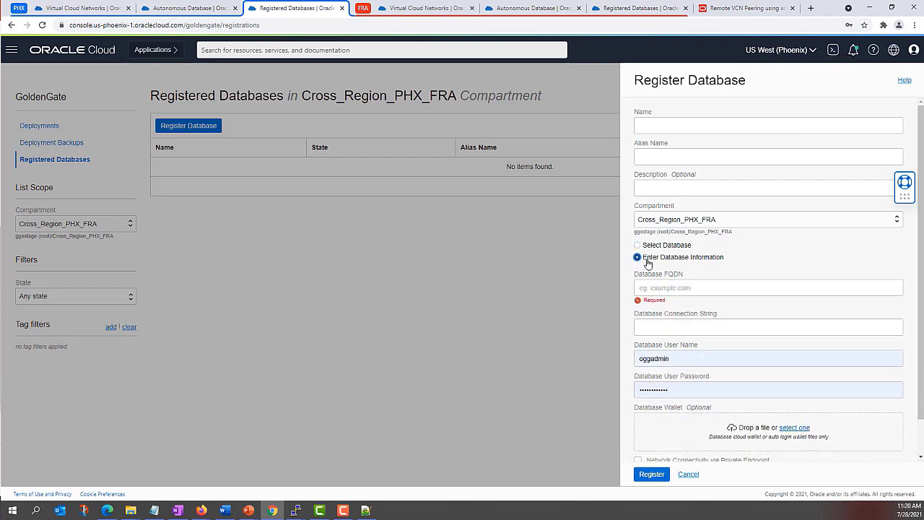
Step: Enter FRA_ATP as the registration name
{"action": "left_click", "coordinate": [661, 291]}
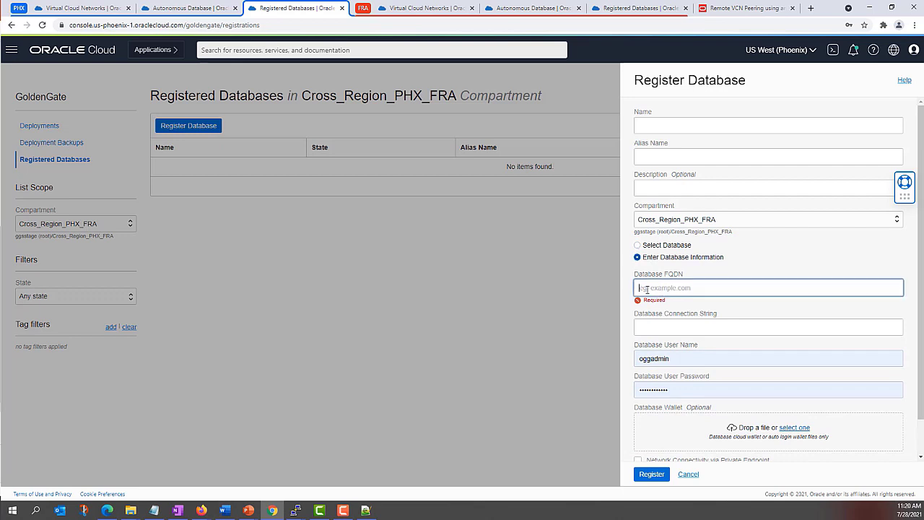
{"action": "left_click", "coordinate": [722, 273]}
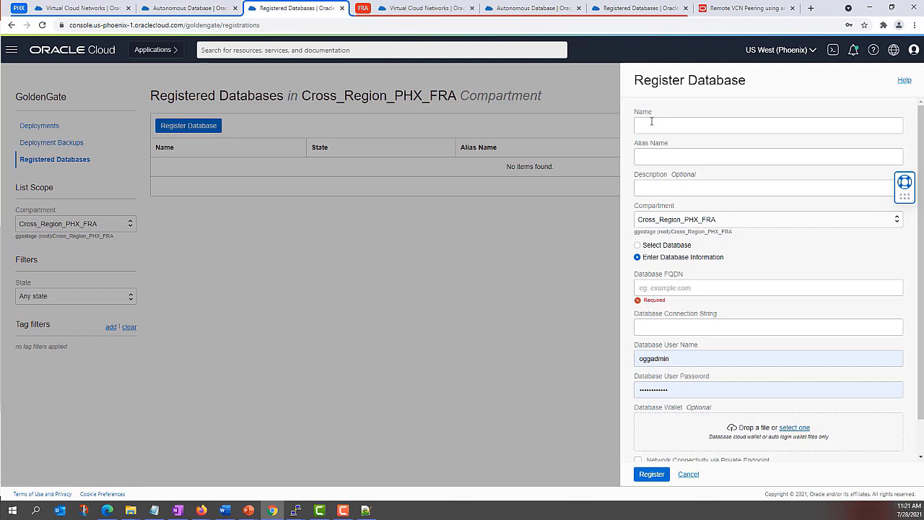
{"action": "left_click", "coordinate": [651, 121]}
{"action": "type", "text": "ATP_"}
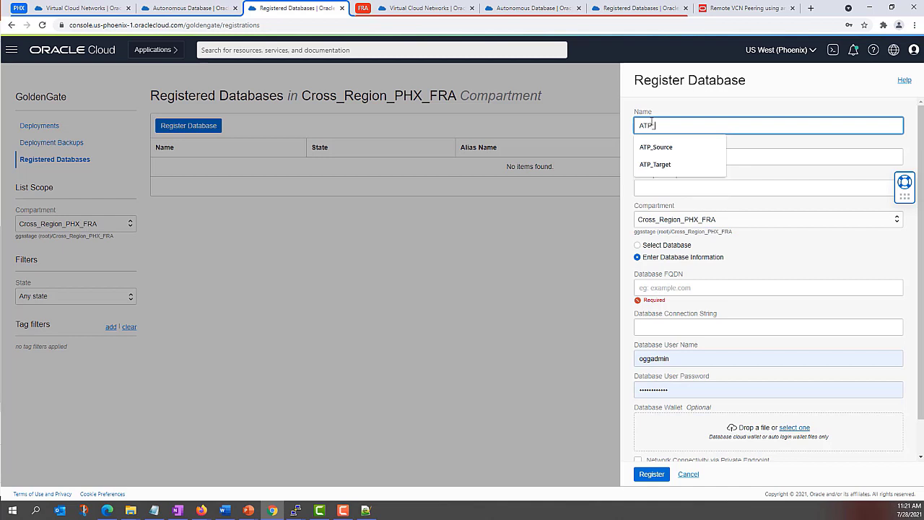
{"action": "key", "text": "BackSpace"}
{"action": "key", "text": "BackSpace"}
{"action": "key", "text": "BackSpace"}
{"action": "key", "text": "BackSpace"}
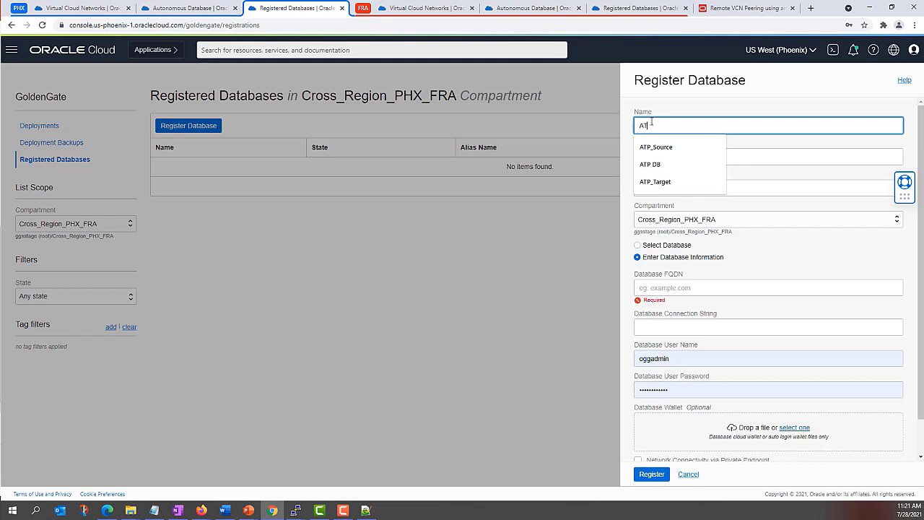
{"action": "type", "text": "FRA_"}
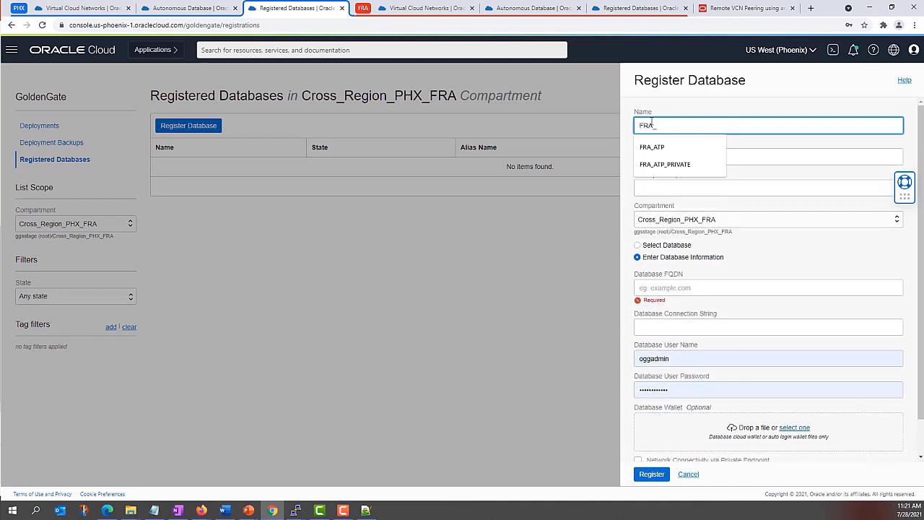
{"action": "type", "text": "ATP"}
Step: Copy FRA_ATP into Alias Name and add the description 'ATP instance in Frankfurt'
{"action": "left_click_drag", "start_coordinate": [655, 126], "coordinate": [672, 126]}
{"action": "left_click", "coordinate": [654, 126]}
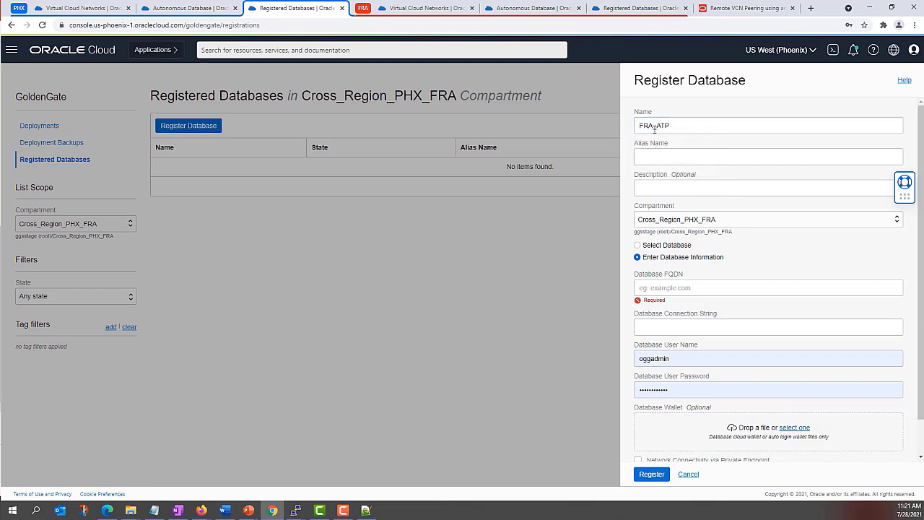
{"action": "left_click_drag", "start_coordinate": [672, 127], "coordinate": [636, 124]}
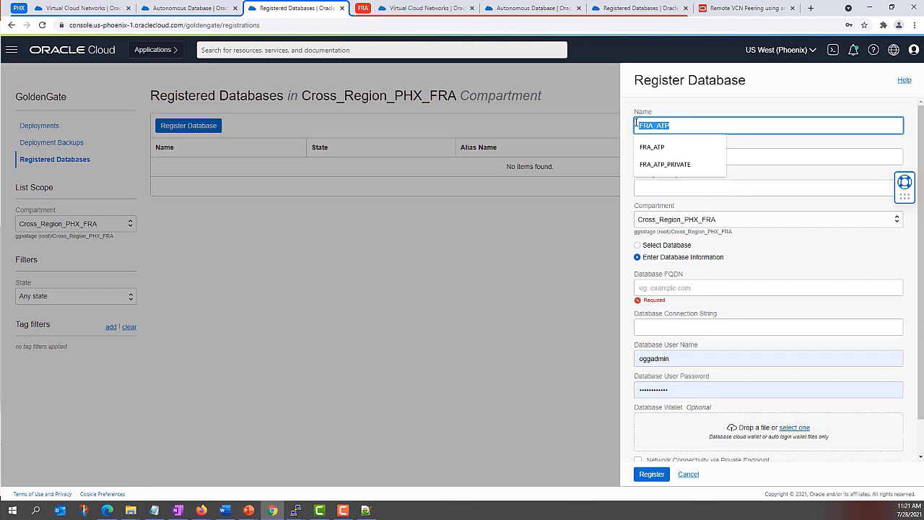
{"action": "key", "text": "ctrl+c"}
{"action": "left_click", "coordinate": [749, 157]}
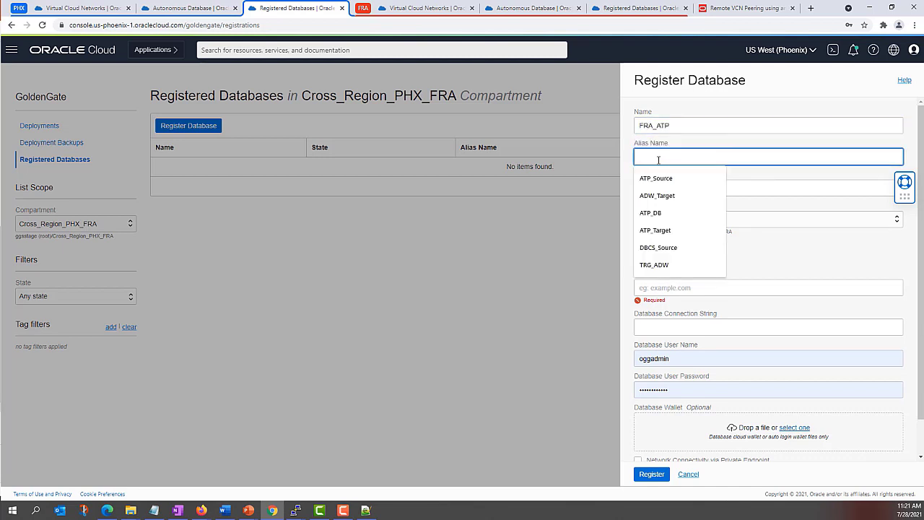
{"action": "key", "text": "ctrl+v"}
{"action": "left_click", "coordinate": [758, 181]}
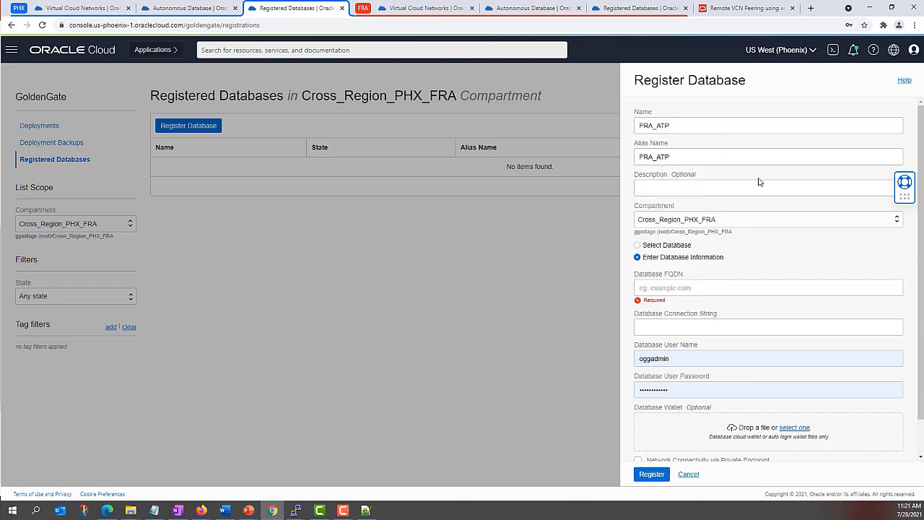
{"action": "left_click", "coordinate": [683, 188]}
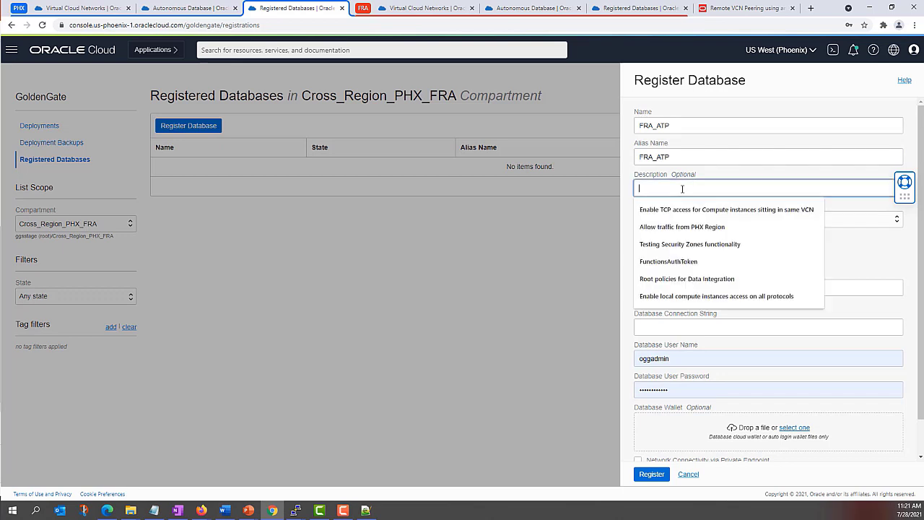
{"action": "type", "text": "ATP instance in F"}
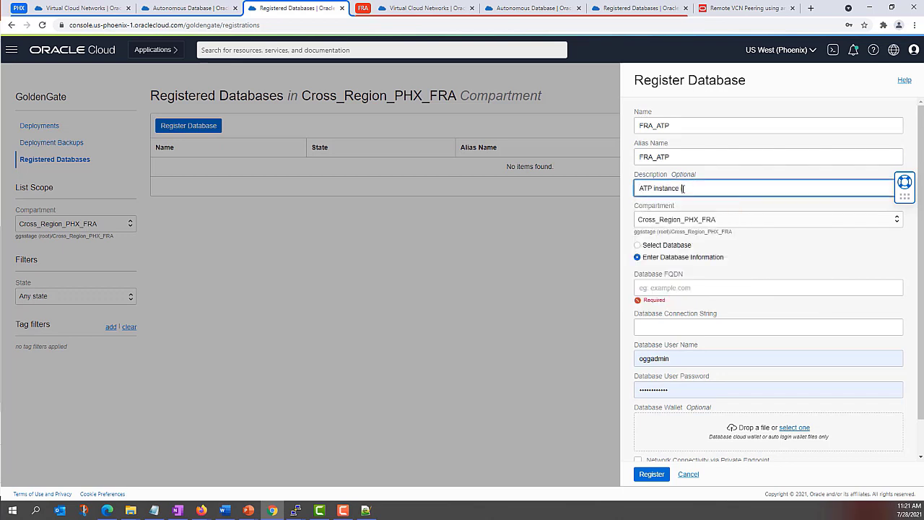
{"action": "type", "text": "rankfur"}
{"action": "left_click", "coordinate": [633, 10]}
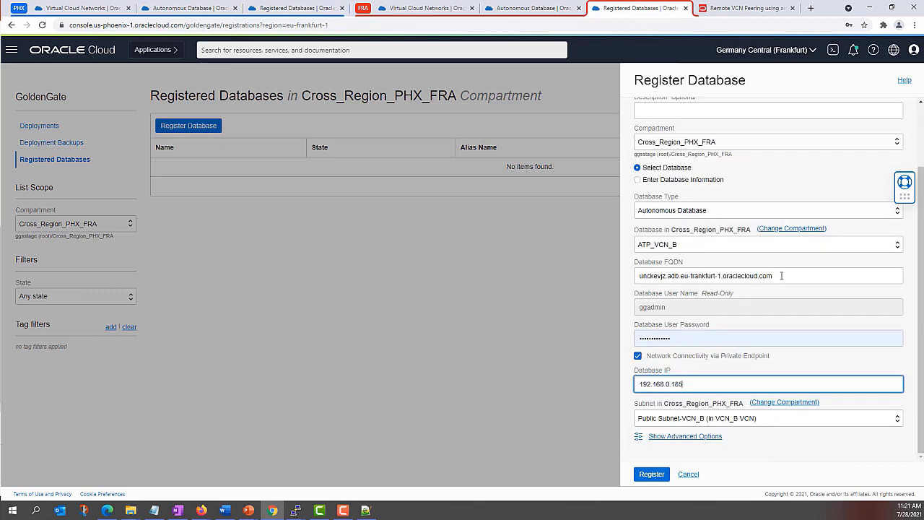
Step: Fill Database FQDN with the Frankfurt FQDN and the connection string with FQDN:1522
{"action": "left_click_drag", "start_coordinate": [781, 275], "coordinate": [629, 276]}
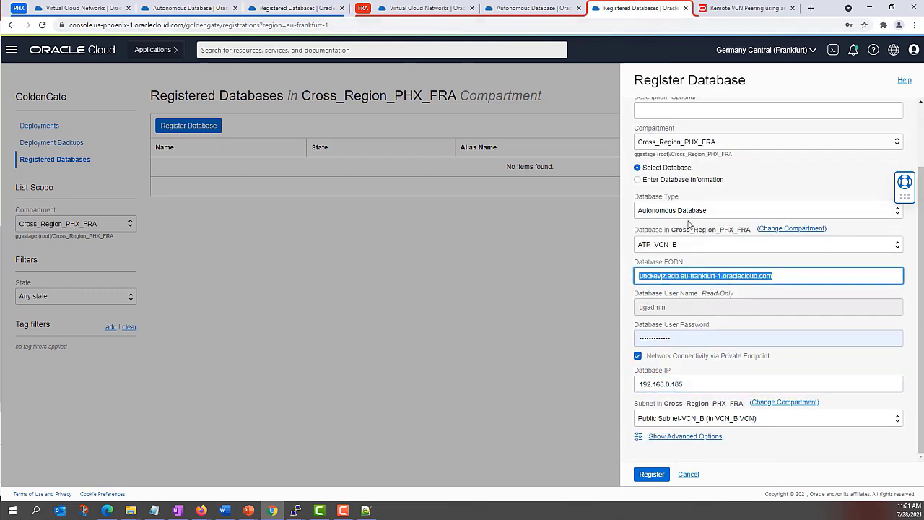
{"action": "key", "text": "ctrl+3"}
{"action": "left_click", "coordinate": [673, 286]}
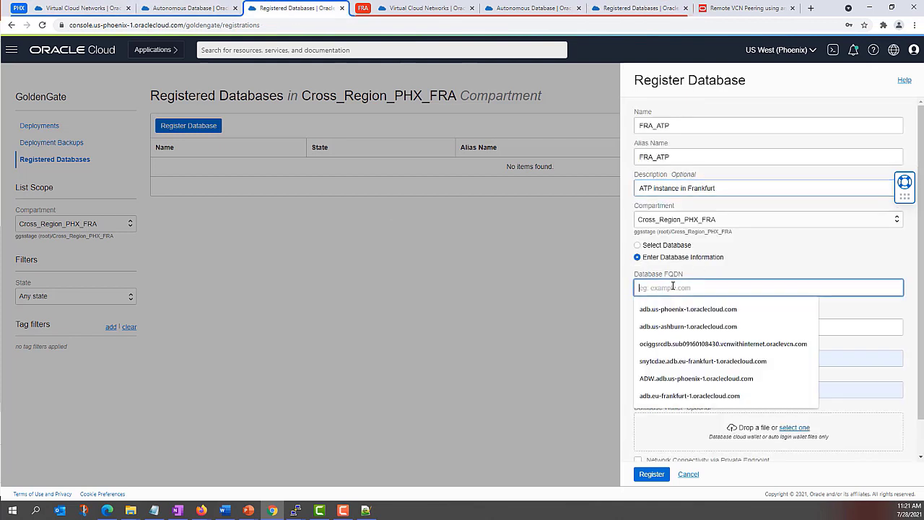
{"action": "key", "text": "ctrl+v"}
{"action": "left_click", "coordinate": [686, 314]}
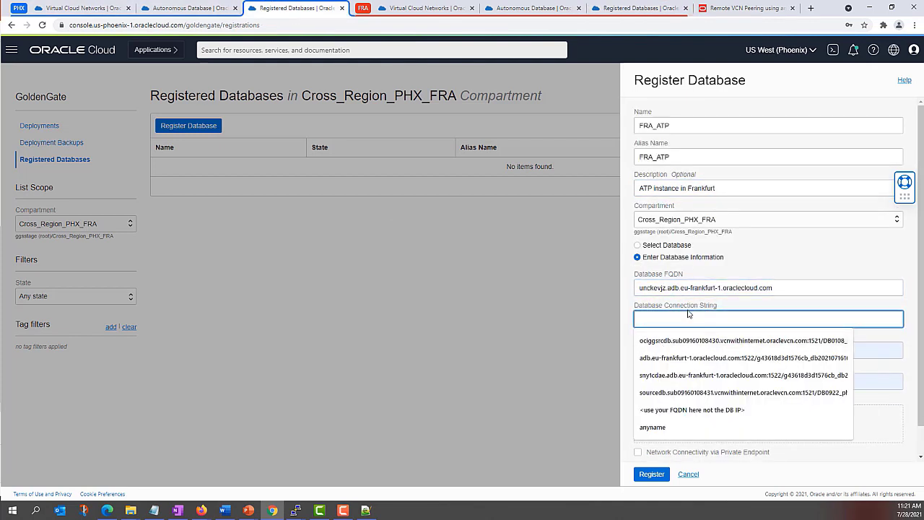
{"action": "key", "text": "ctrl+v"}
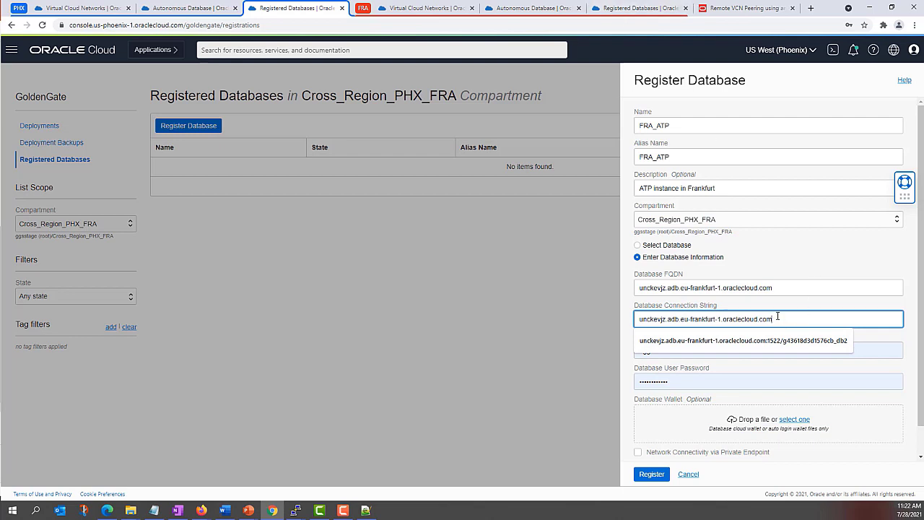
{"action": "type", "text": ":1522/"}
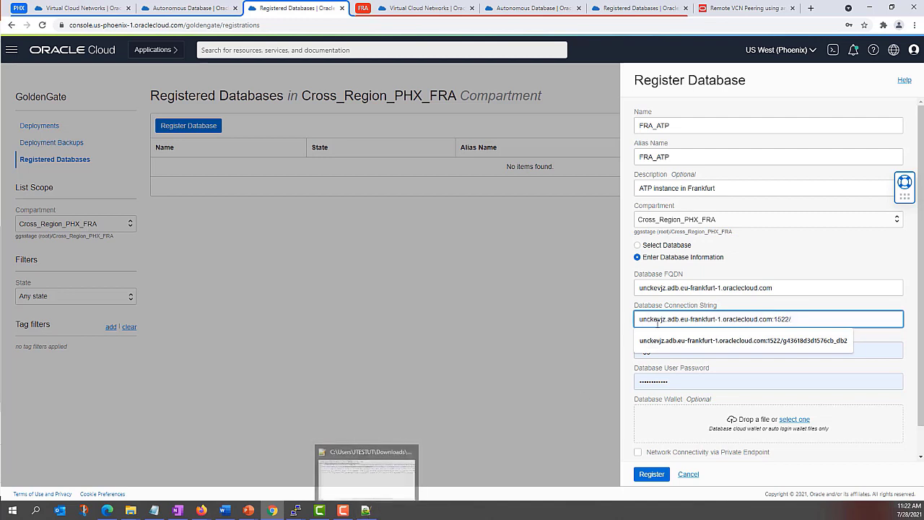
Step: Copy the low service name from tnsnames.ora in Notepad++
{"action": "key", "text": "alt+Tab"}
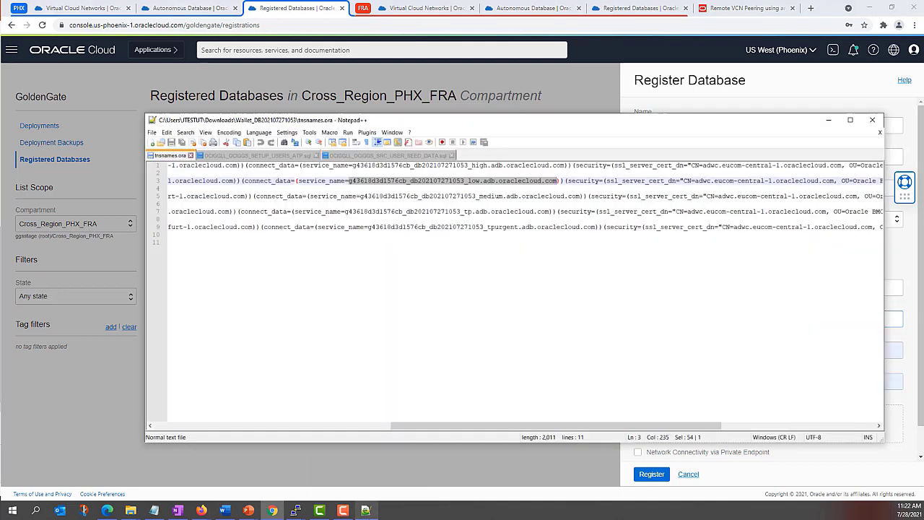
{"action": "right_click", "coordinate": [530, 185]}
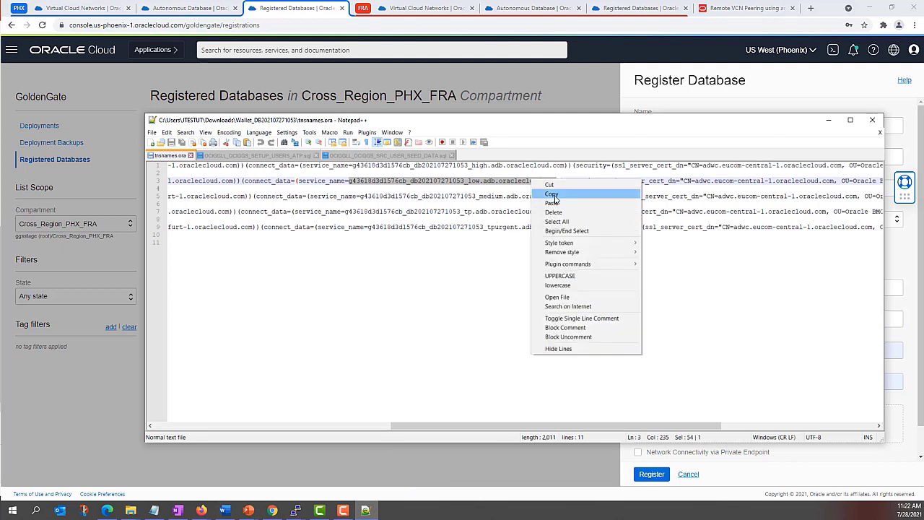
{"action": "left_click", "coordinate": [554, 193]}
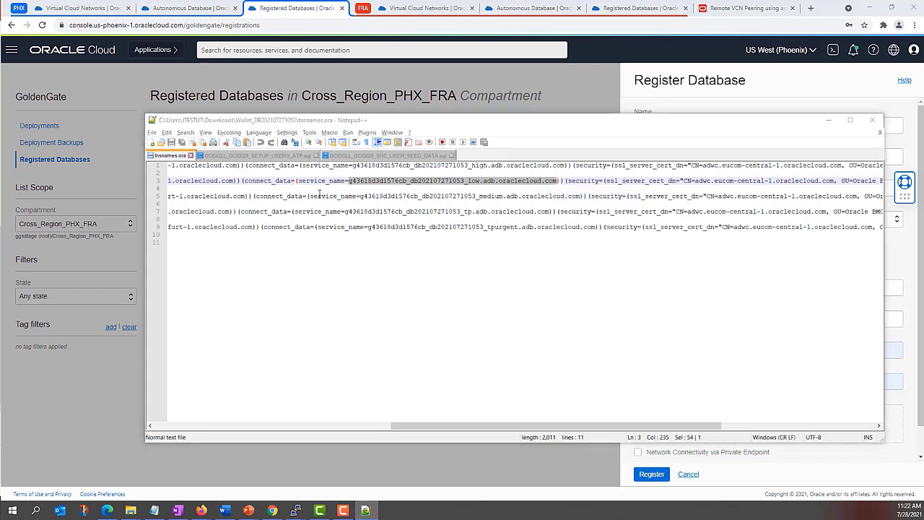
{"action": "key", "text": "alt+Tab"}
Step: Append the low service name to the connection string and correct the user to ggadmin
{"action": "key", "text": "ctrl+v"}
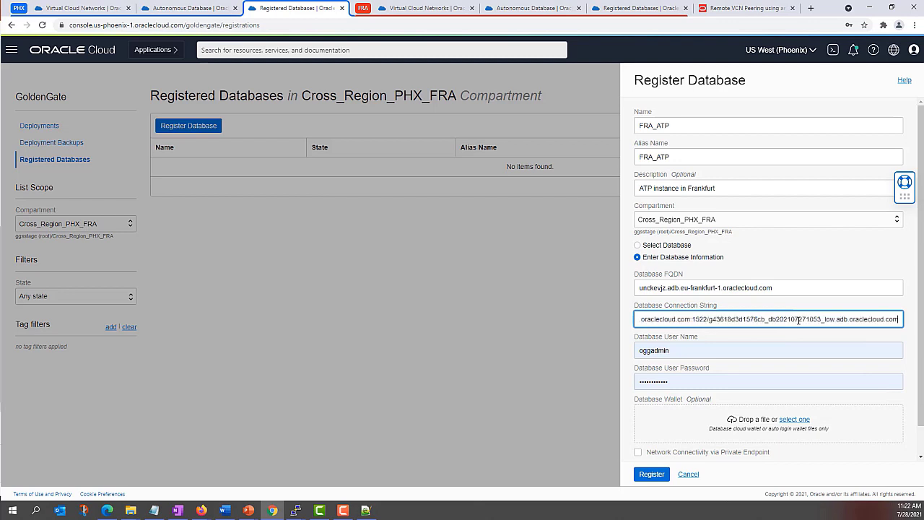
{"action": "key", "text": "Home"}
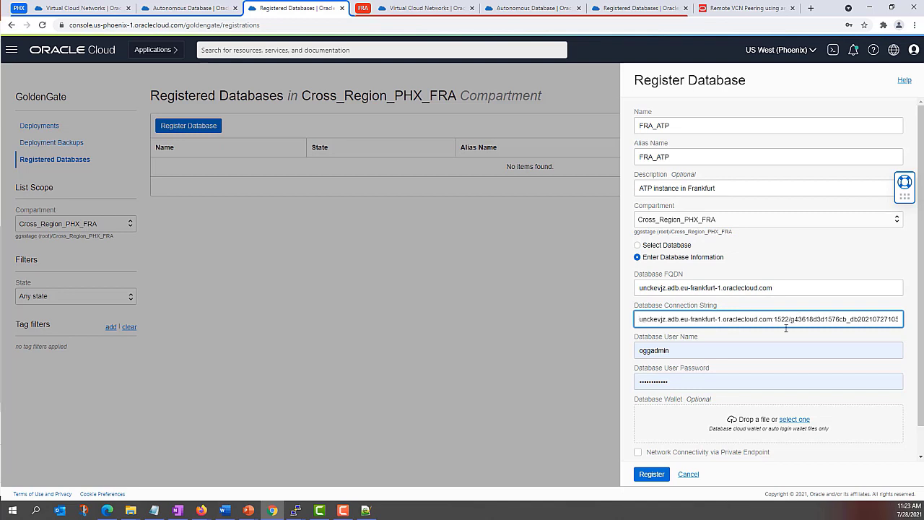
{"action": "left_click", "coordinate": [639, 350]}
{"action": "key", "text": "Delete"}
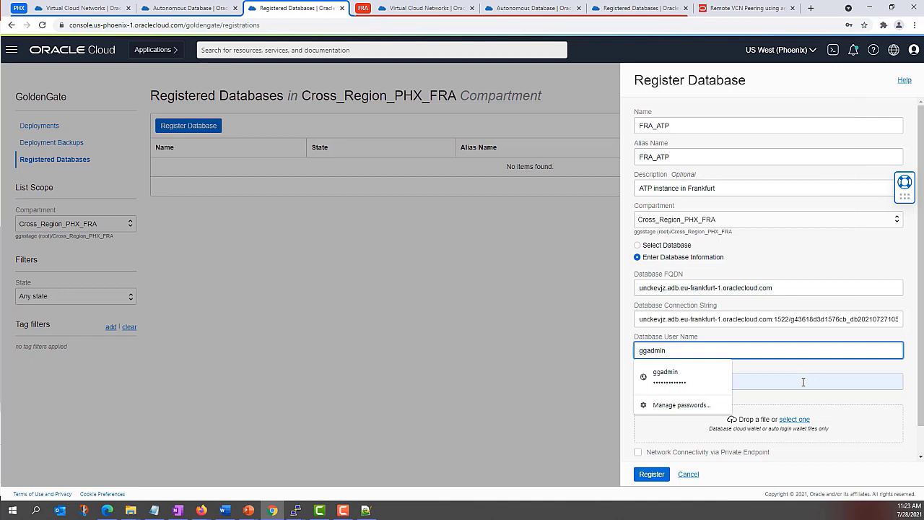
{"action": "key", "text": "Return"}
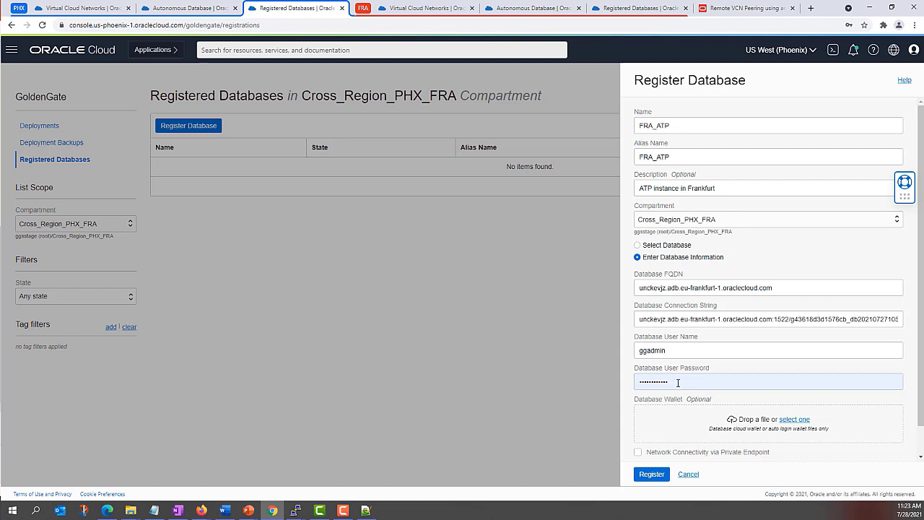
Step: Replace the Database User Password field with the ggadmin user's password
{"action": "left_click", "coordinate": [664, 377]}
{"action": "key", "text": "ctrl+a"}
{"action": "key", "text": "BackSpace"}
{"action": "type", "text": "W"}
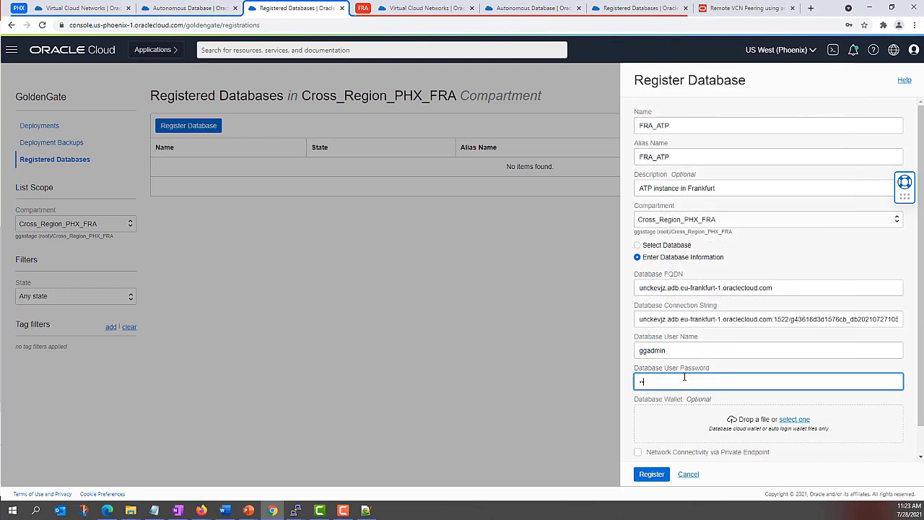
{"action": "type", "text": "Elcome123##"}
{"action": "scroll", "coordinate": [711, 363], "scroll_direction": "down", "scroll_amount": 1}
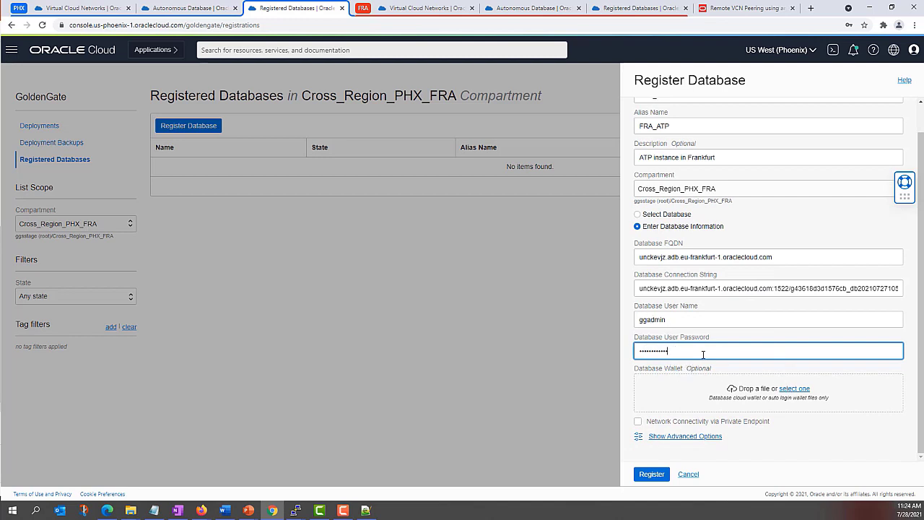
{"action": "left_click", "coordinate": [794, 388]}
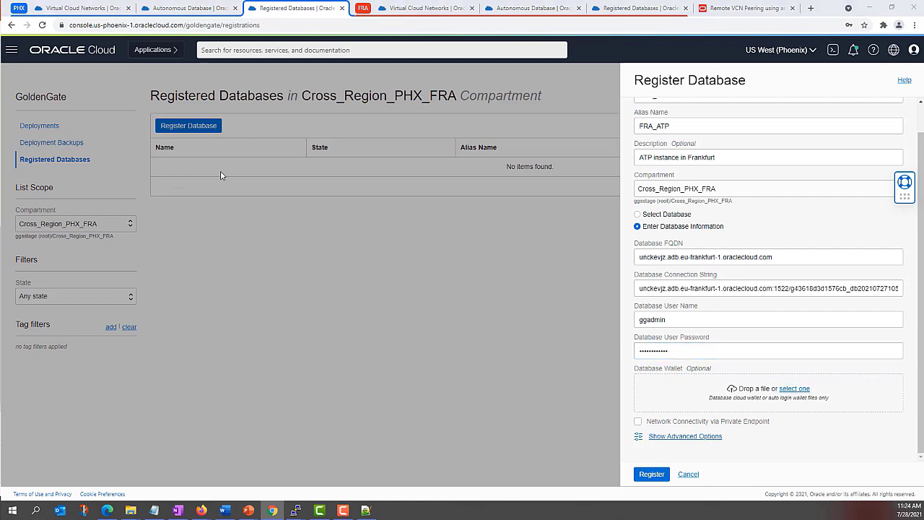
Step: Attach Wallet_DB202107271053.zip and enable network connectivity via private endpoint
{"action": "left_click", "coordinate": [165, 84]}
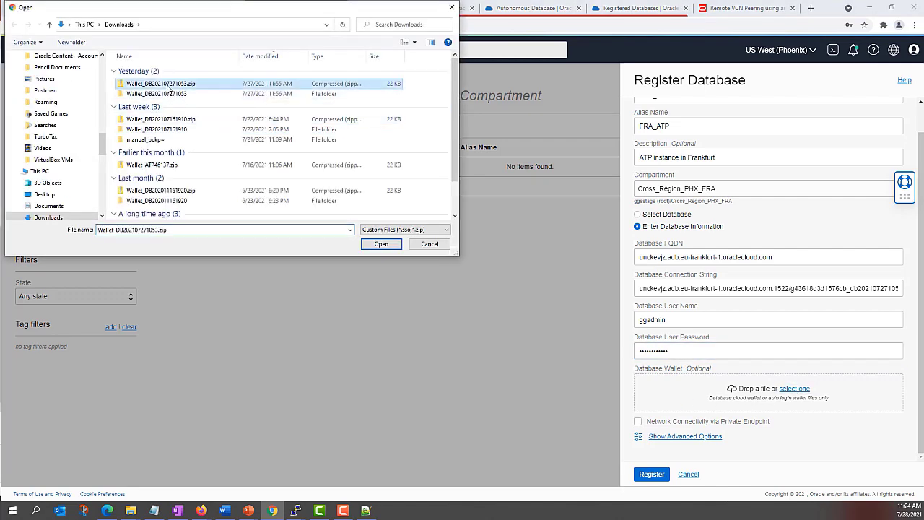
{"action": "left_click", "coordinate": [382, 244]}
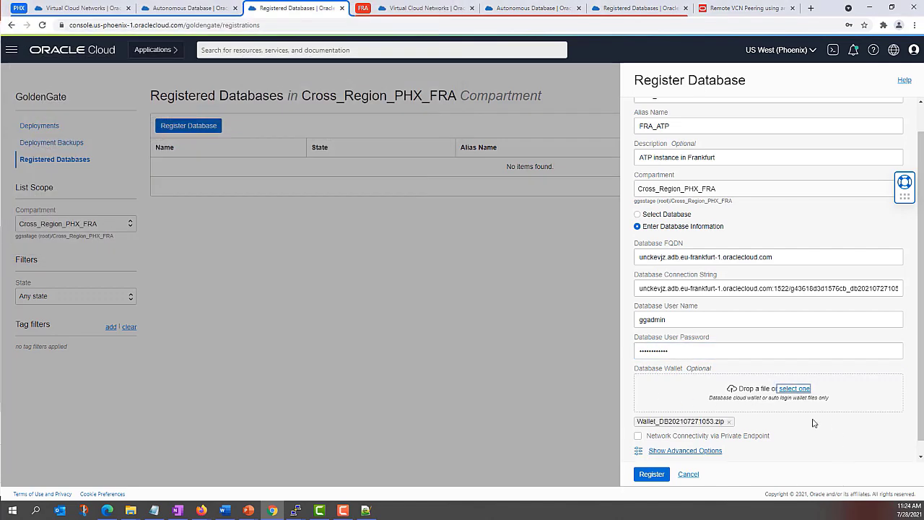
{"action": "left_click", "coordinate": [638, 437]}
{"action": "scroll", "coordinate": [699, 400], "scroll_direction": "down", "scroll_amount": 1}
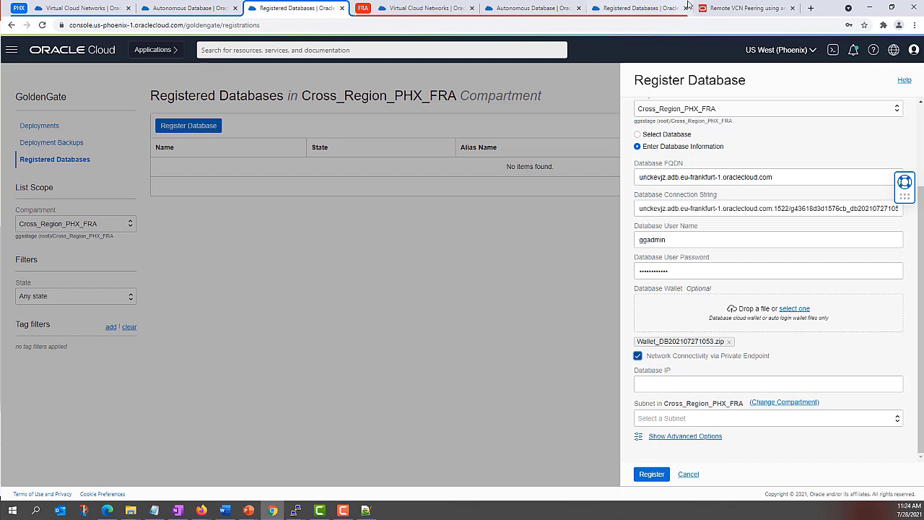
Step: Check Frankfurt's database IP 192.168.0.185 and open ATP_VCN_B's details
{"action": "left_click", "coordinate": [630, 9]}
{"action": "triple_click", "coordinate": [691, 386]}
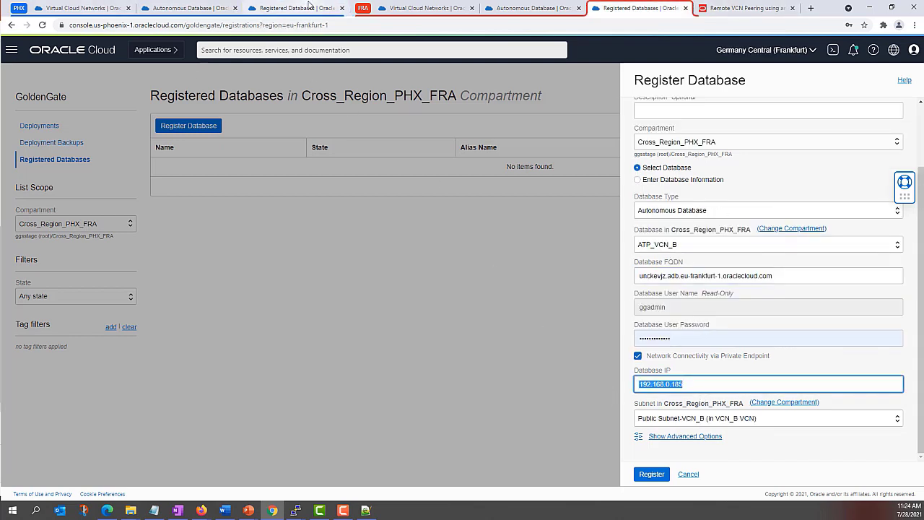
{"action": "left_click", "coordinate": [529, 9]}
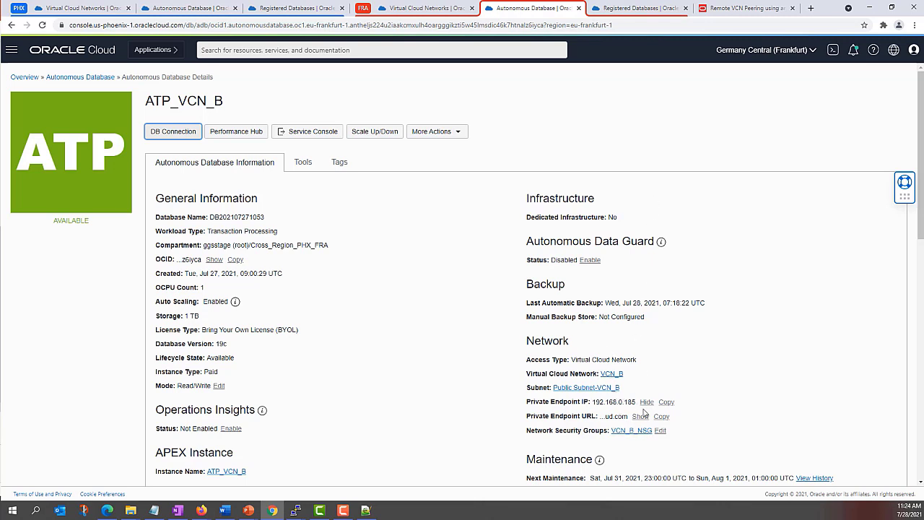
Step: Give FRA_ATP's private endpoint Database IP 192.168.0.185 and subnet Public Subnet-VCN_A
{"action": "left_click", "coordinate": [640, 415]}
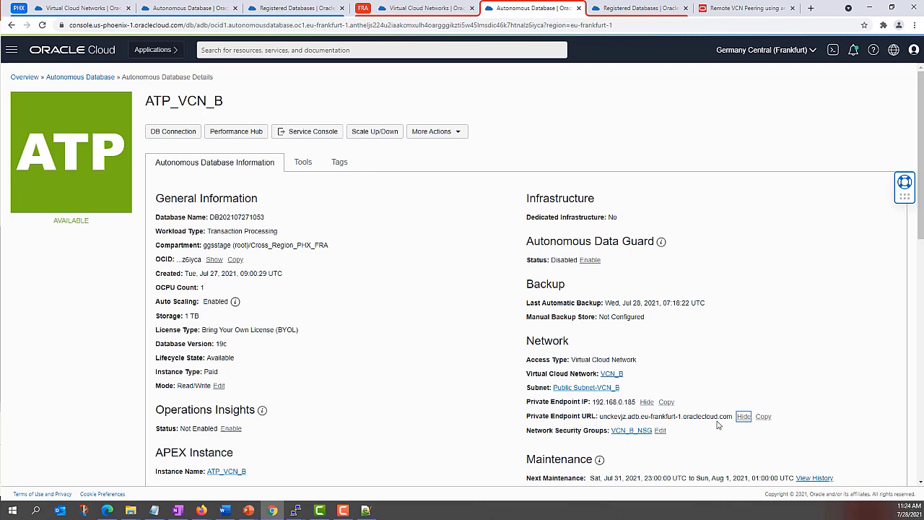
{"action": "left_click", "coordinate": [275, 8]}
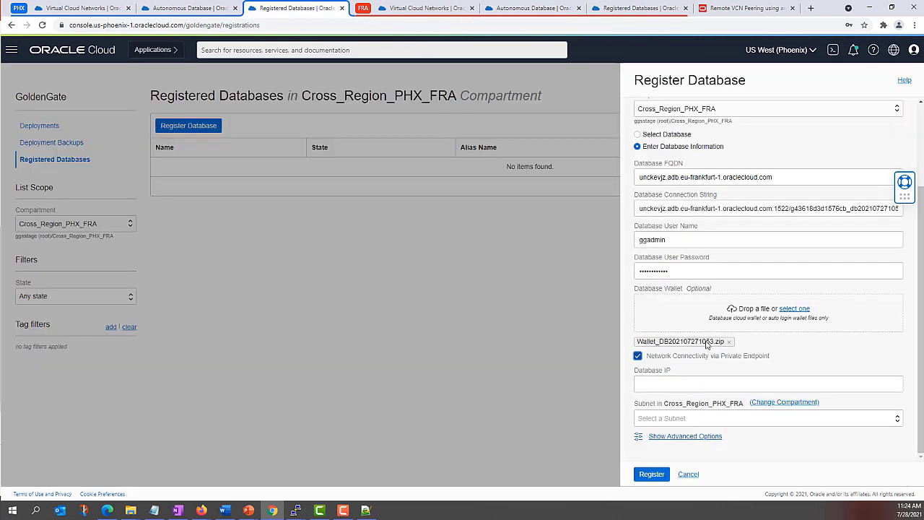
{"action": "left_click", "coordinate": [661, 383]}
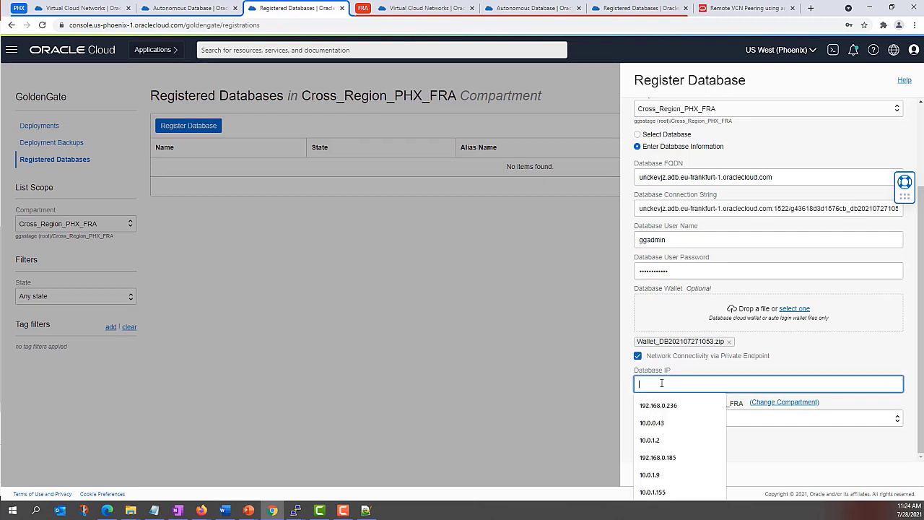
{"action": "type", "text": "192.168.0.185"}
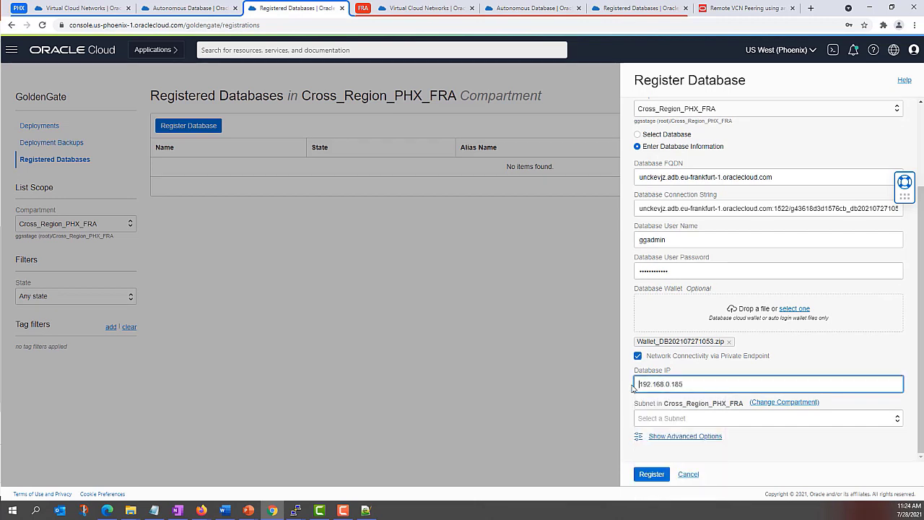
{"action": "left_click_drag", "start_coordinate": [674, 384], "coordinate": [681, 386]}
{"action": "left_click", "coordinate": [693, 419]}
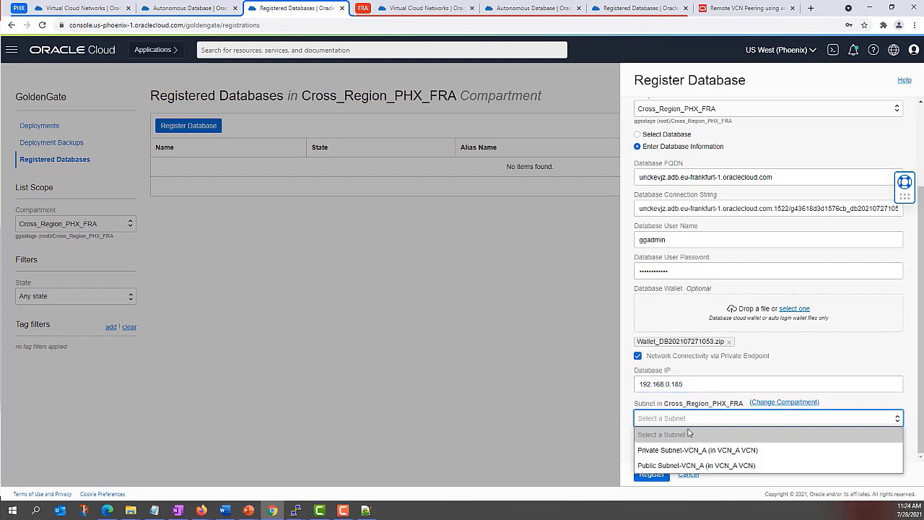
{"action": "left_click", "coordinate": [682, 465]}
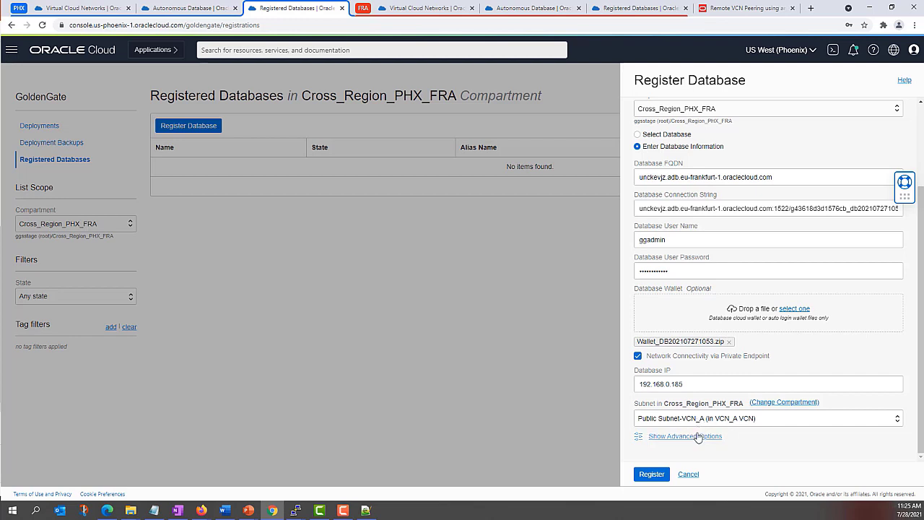
Step: Submit the FRA_ATP database registration, leaving the advanced options at their defaults
{"action": "left_click", "coordinate": [697, 437]}
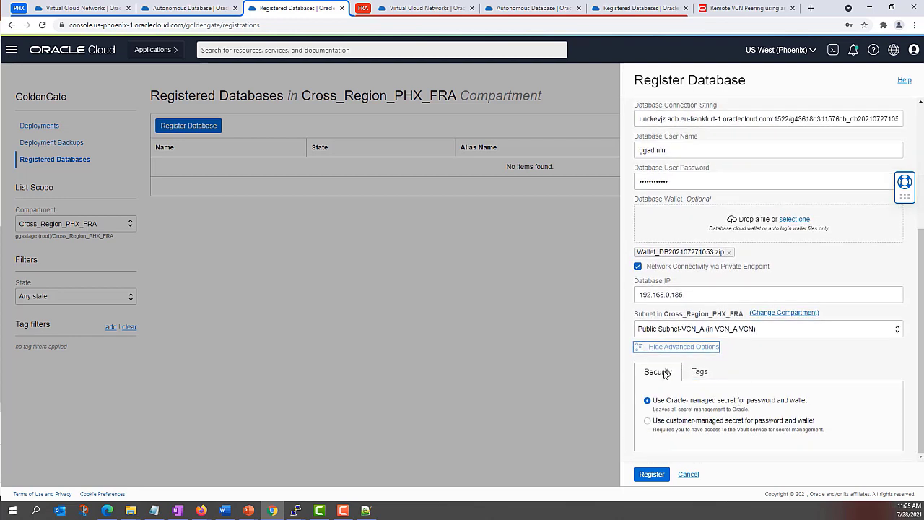
{"action": "left_click", "coordinate": [673, 347]}
{"action": "scroll", "coordinate": [684, 374], "scroll_direction": "up", "scroll_amount": 3}
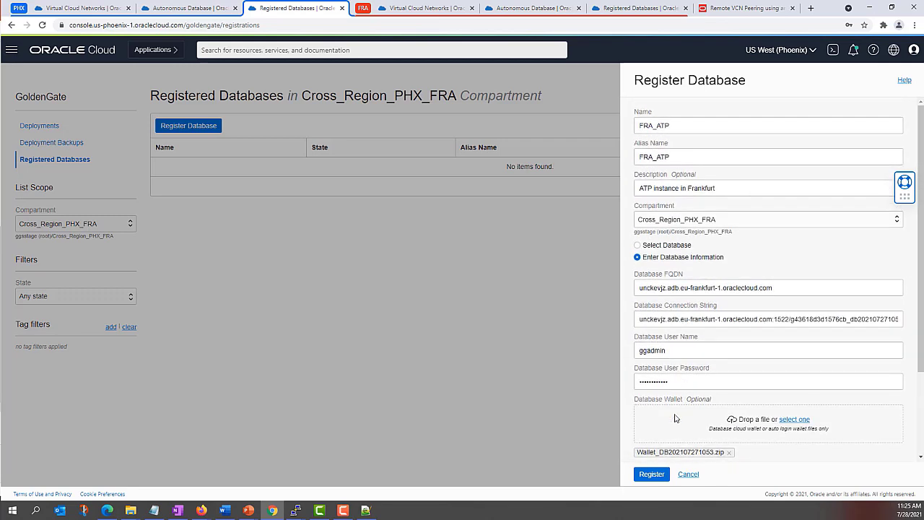
{"action": "left_click", "coordinate": [647, 477]}
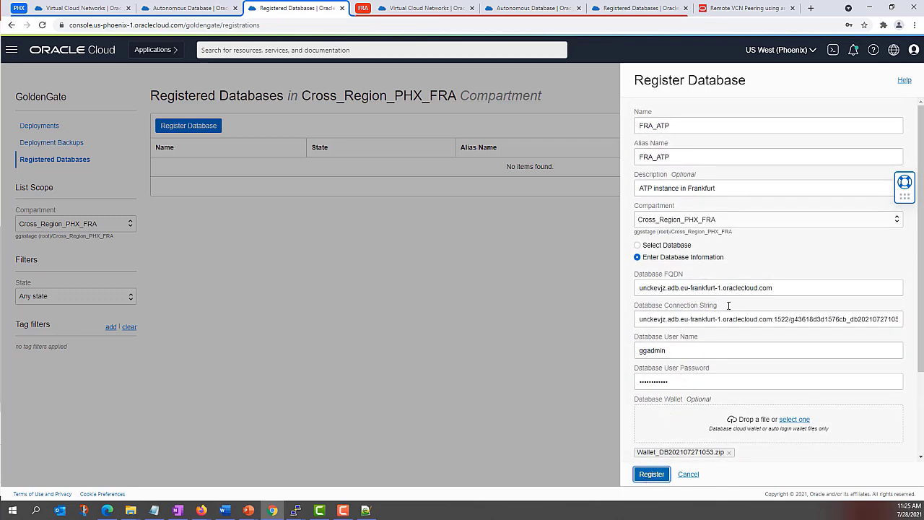
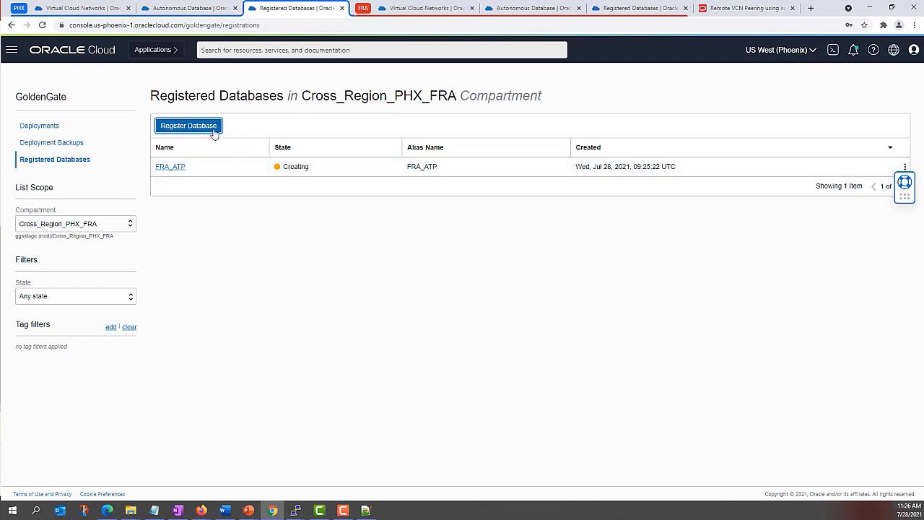
Step: Start a new database registration with name and alias PHX_ADW
{"action": "left_click", "coordinate": [188, 125]}
{"action": "left_click", "coordinate": [655, 126]}
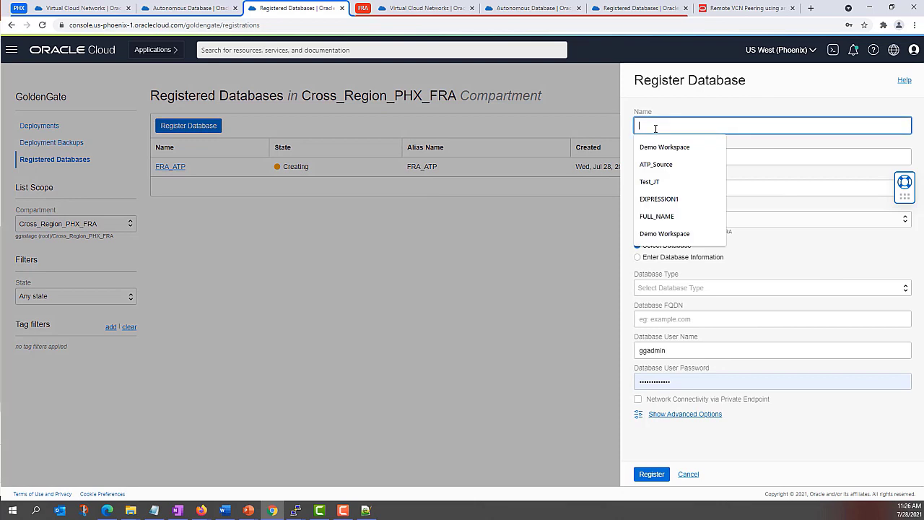
{"action": "type", "text": "FHX_ADW"}
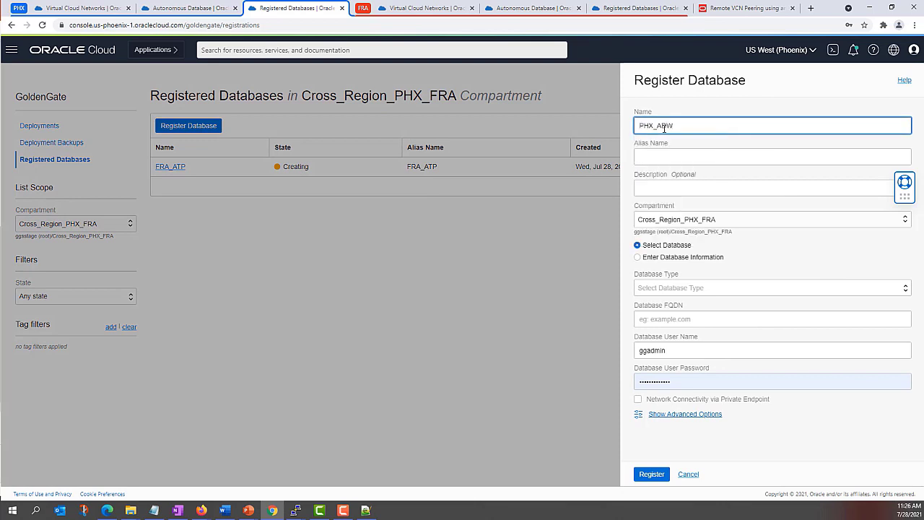
{"action": "left_click_drag", "start_coordinate": [676, 125], "coordinate": [615, 124]}
{"action": "key", "text": "ctrl+c"}
{"action": "left_click", "coordinate": [637, 156]}
{"action": "key", "text": "ctrl+v"}
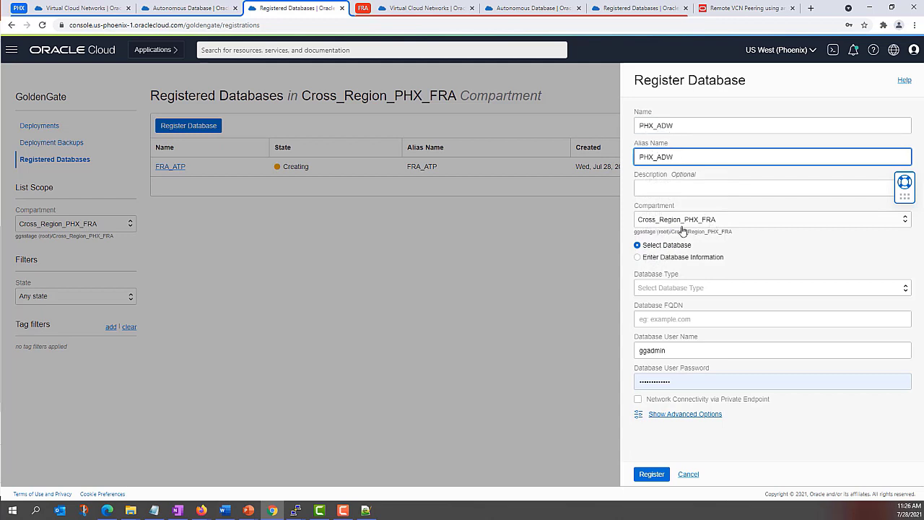
Step: Set the database type to Autonomous Database and select ADW_VCN_A
{"action": "left_click", "coordinate": [673, 288]}
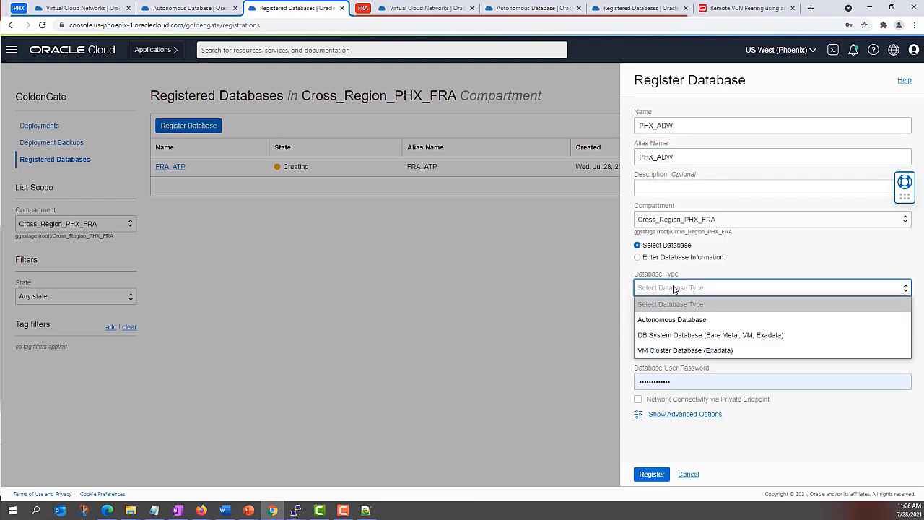
{"action": "left_click", "coordinate": [671, 319]}
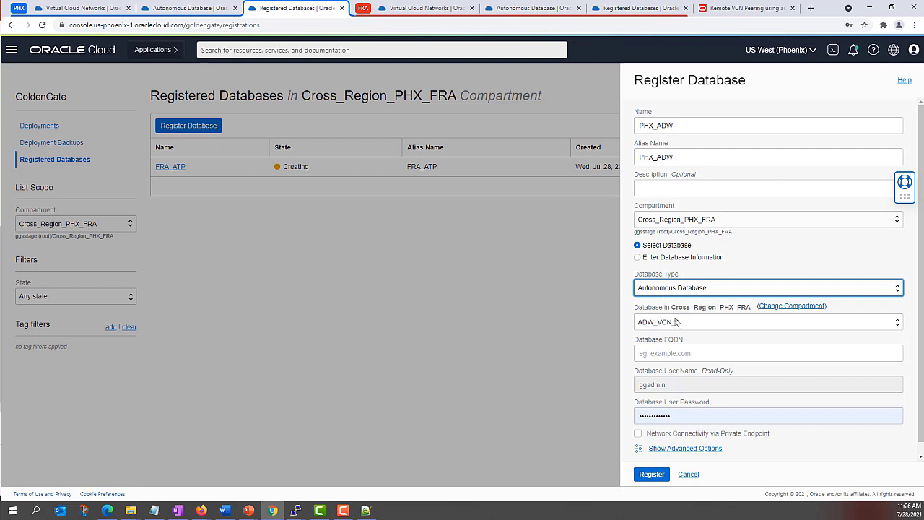
{"action": "left_click", "coordinate": [677, 323]}
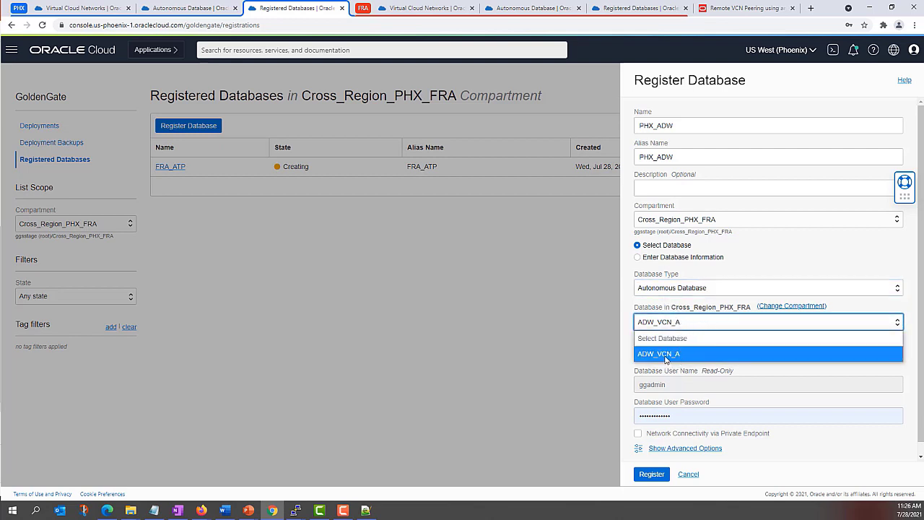
{"action": "left_click", "coordinate": [664, 358]}
{"action": "left_click", "coordinate": [668, 325]}
{"action": "left_click", "coordinate": [682, 289]}
{"action": "left_click", "coordinate": [675, 334]}
{"action": "left_click", "coordinate": [675, 292]}
{"action": "left_click", "coordinate": [671, 319]}
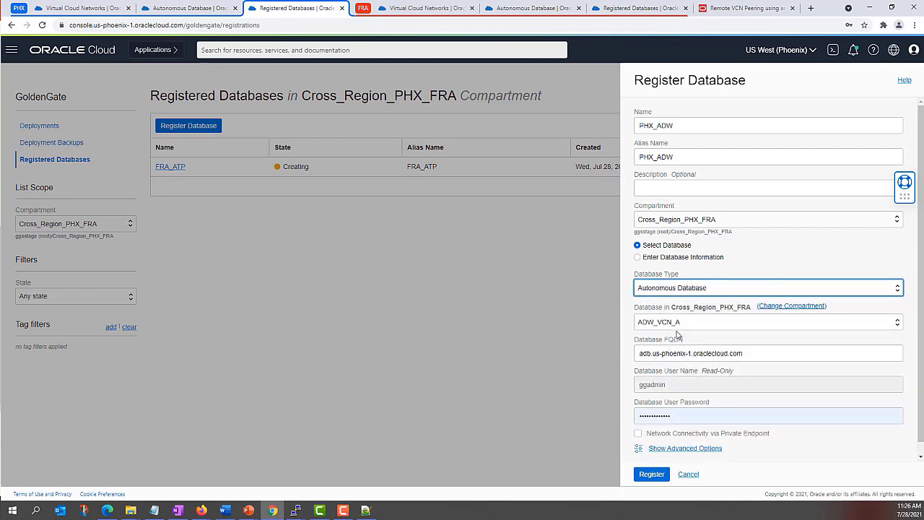
{"action": "left_click", "coordinate": [676, 290]}
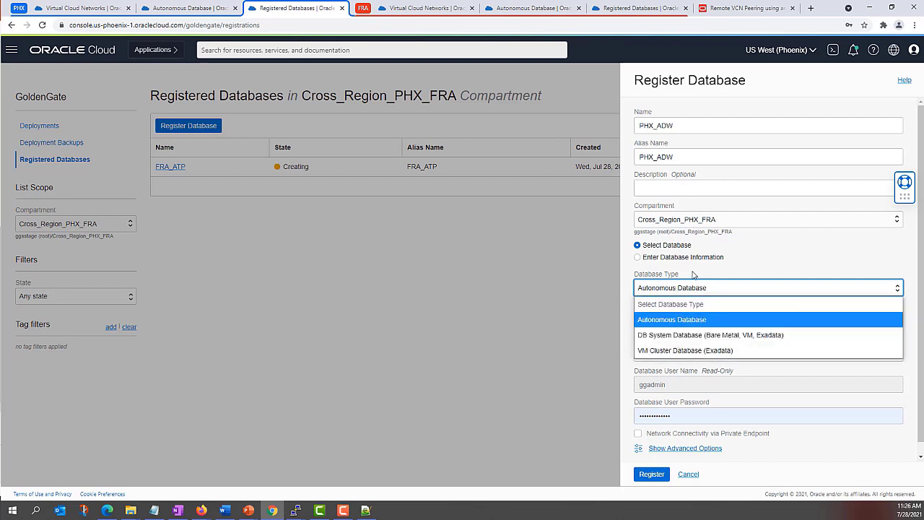
{"action": "left_click", "coordinate": [691, 283]}
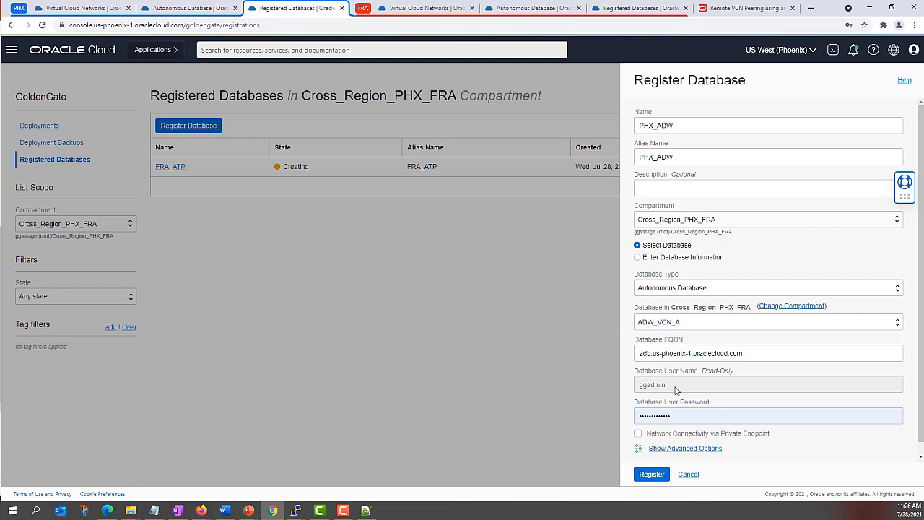
{"action": "scroll", "coordinate": [677, 393], "scroll_direction": "down", "scroll_amount": 1}
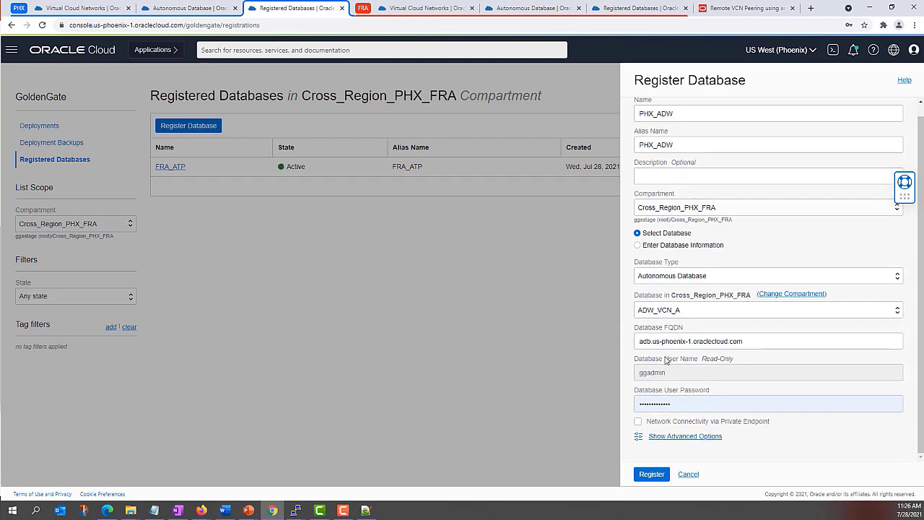
Step: Enter the database user's password and submit the PHX_ADW registration
{"action": "left_click", "coordinate": [653, 372]}
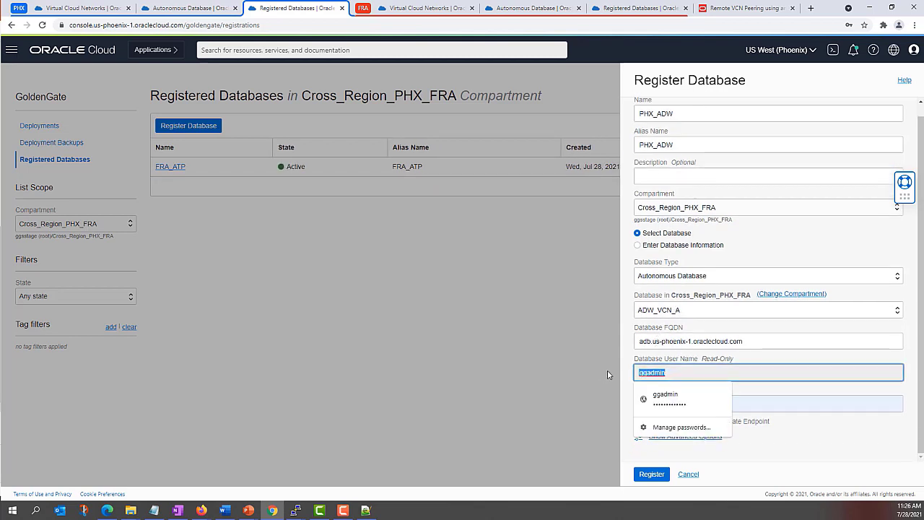
{"action": "left_click", "coordinate": [671, 374]}
{"action": "left_click", "coordinate": [675, 403]}
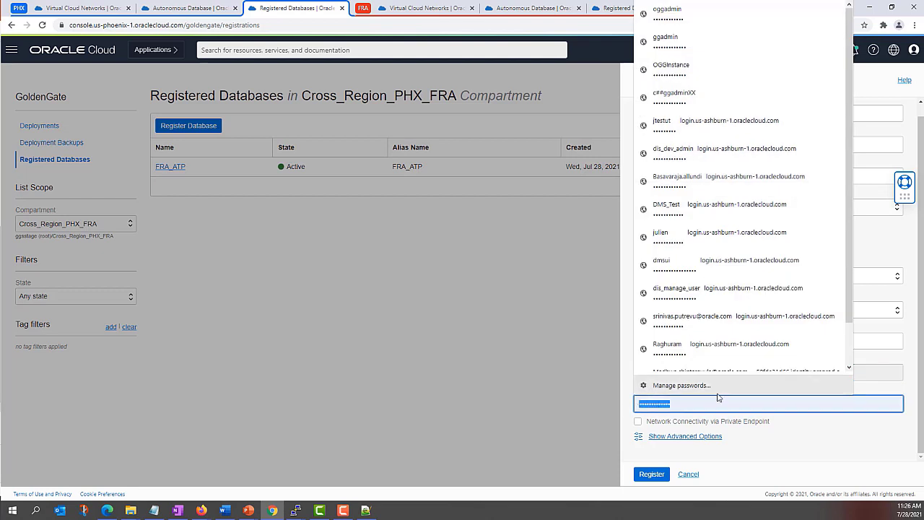
{"action": "type", "text": "••••••••••"}
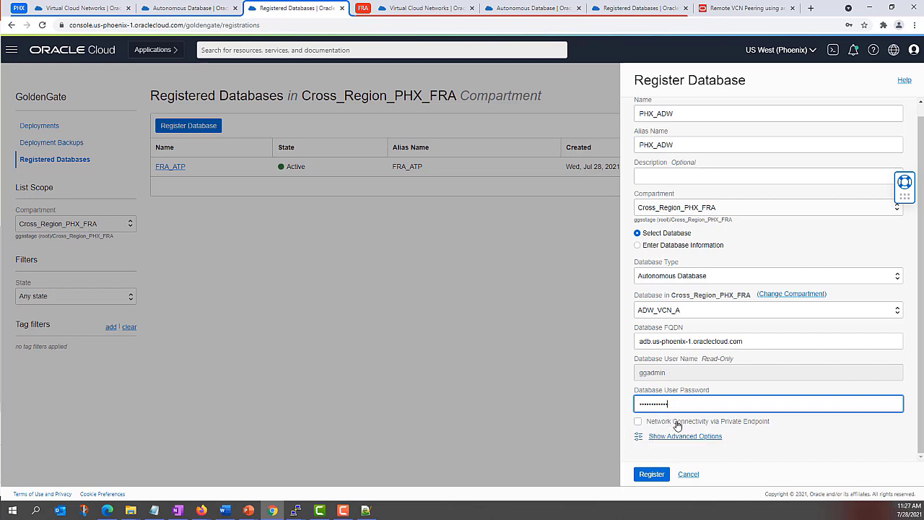
{"action": "left_click", "coordinate": [650, 475]}
{"action": "left_click", "coordinate": [651, 474]}
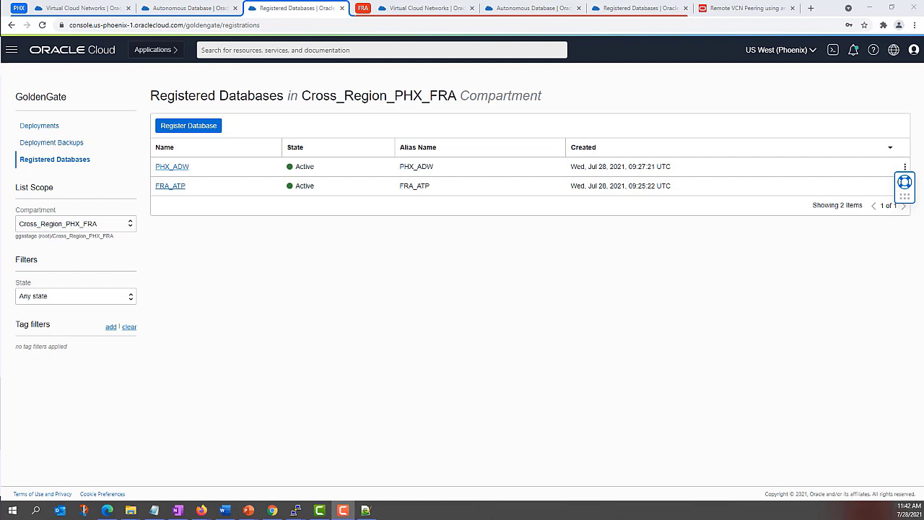
Step: Open the GGS_VCN_A deployment from Deployments and launch its GoldenGate console
{"action": "left_click", "coordinate": [50, 126]}
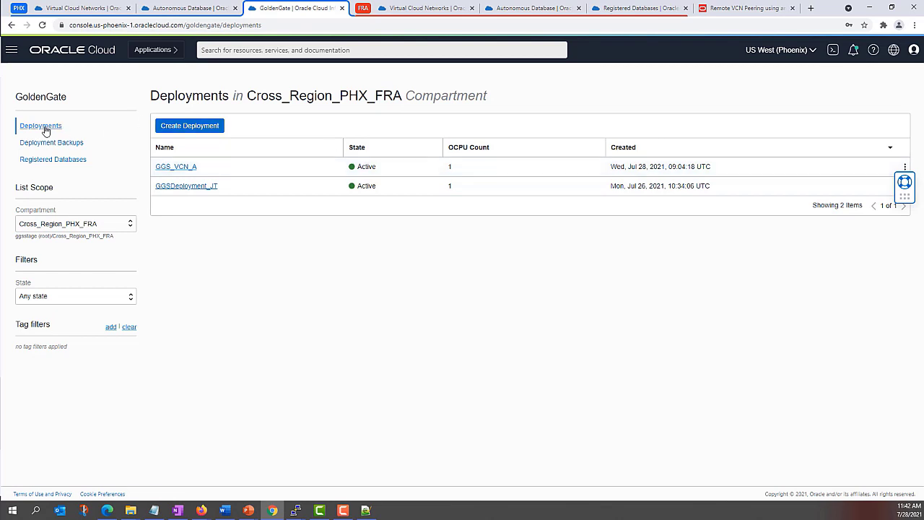
{"action": "left_click", "coordinate": [175, 169]}
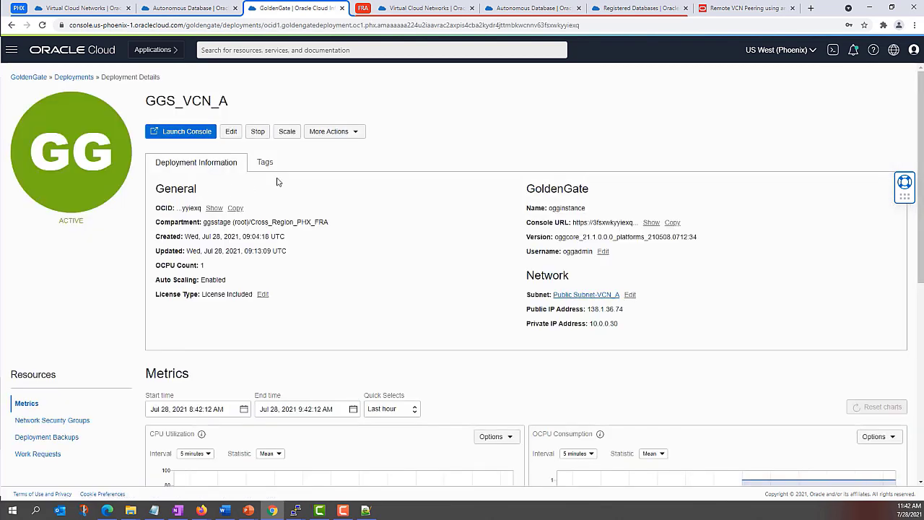
{"action": "left_click", "coordinate": [185, 133]}
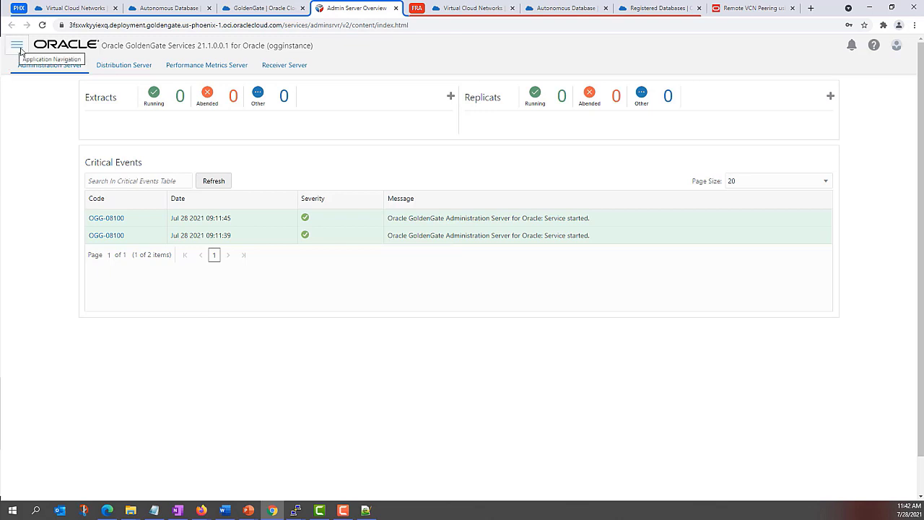
Step: Go to the Configuration page showing the FRAATP and PHXADW credentials
{"action": "left_click", "coordinate": [20, 48]}
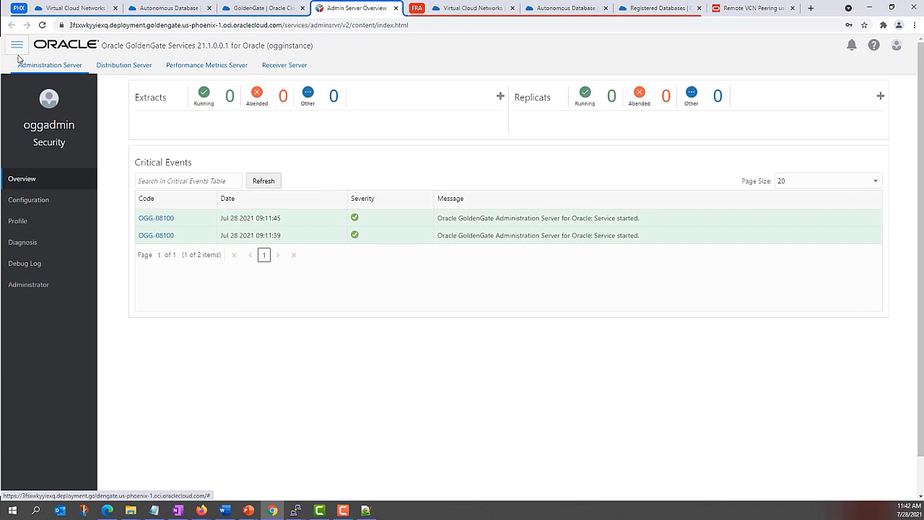
{"action": "left_click", "coordinate": [41, 207]}
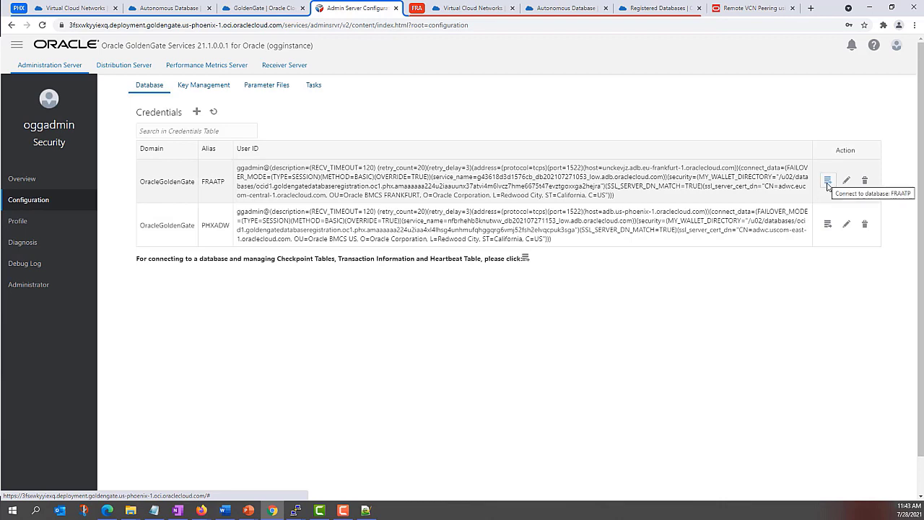
Step: Connect to FRAATP and enter SRC_OCIGGLL as the schema name in a new TRANDATA entry
{"action": "left_click", "coordinate": [827, 180]}
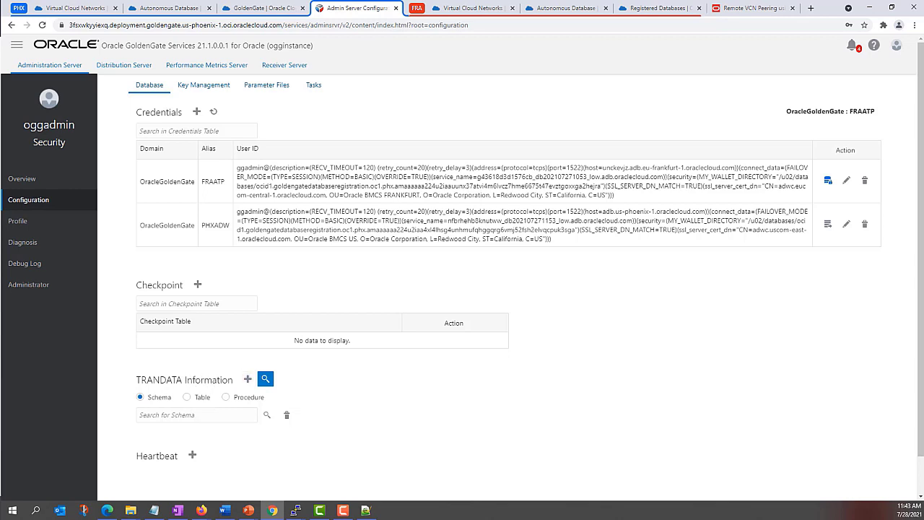
{"action": "left_click", "coordinate": [247, 379]}
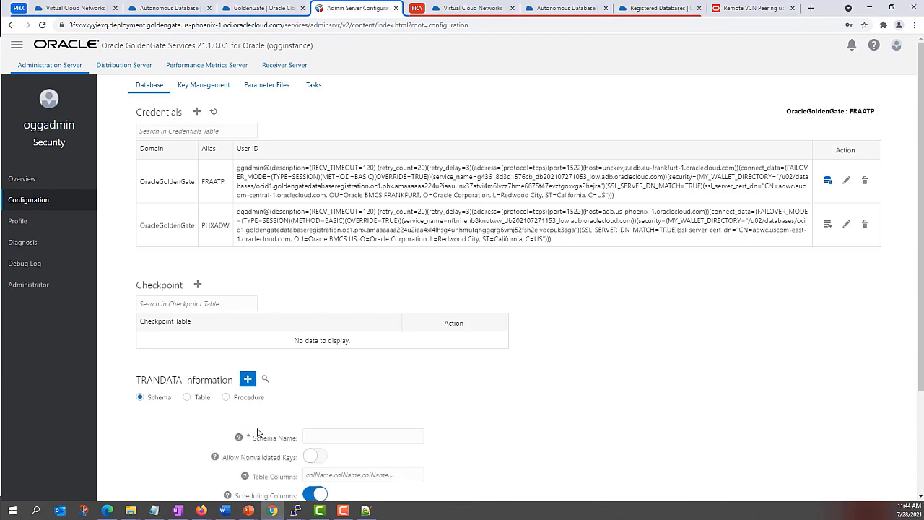
{"action": "scroll", "coordinate": [321, 409], "scroll_direction": "down", "scroll_amount": 2}
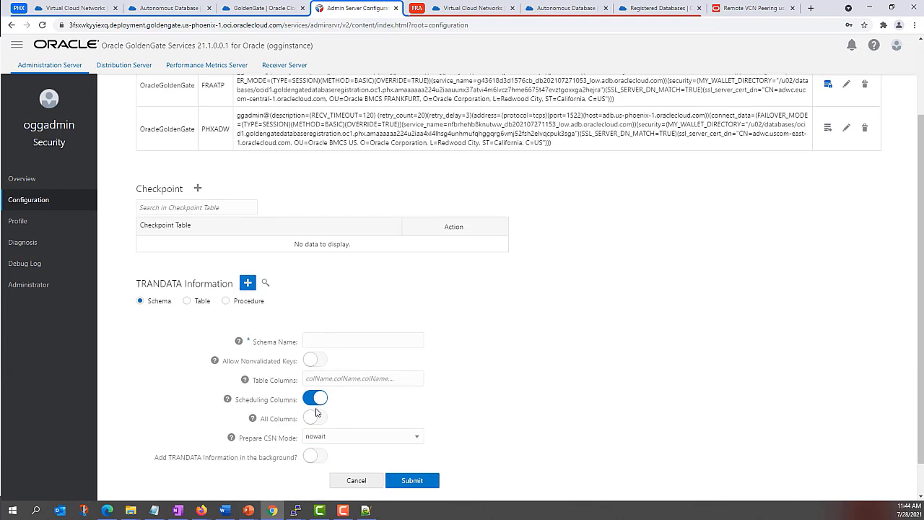
{"action": "left_click", "coordinate": [316, 341]}
{"action": "type", "text": "SRC_OCIGGLL"}
Step: Connect to the remote desktop through the VNC viewer with its password
{"action": "left_click", "coordinate": [12, 512]}
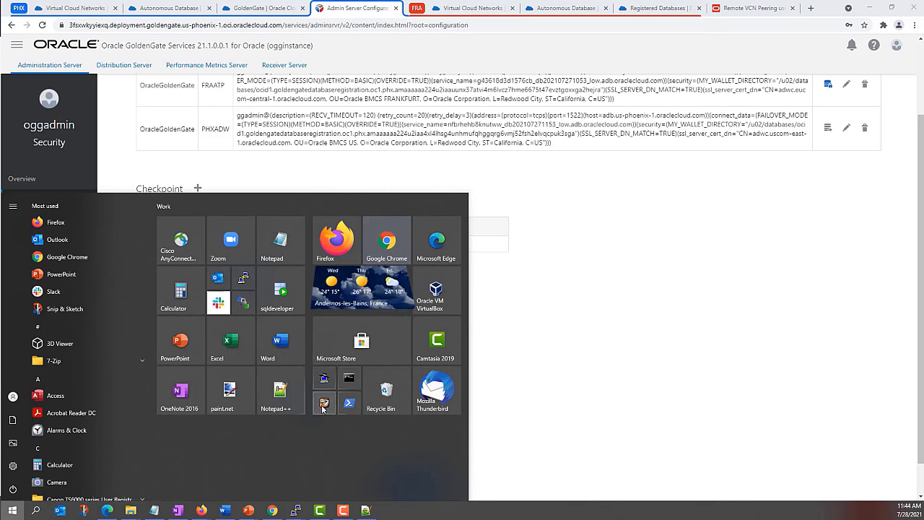
{"action": "left_click", "coordinate": [323, 412]}
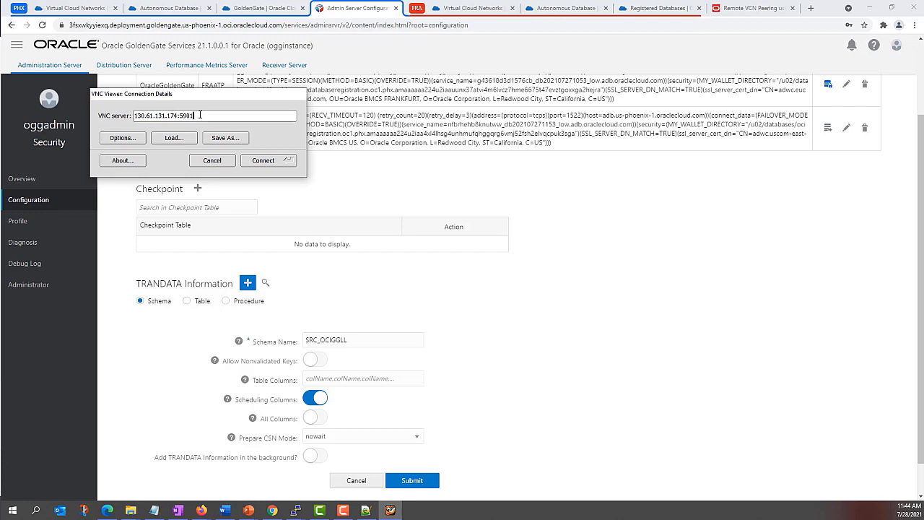
{"action": "left_click", "coordinate": [273, 162]}
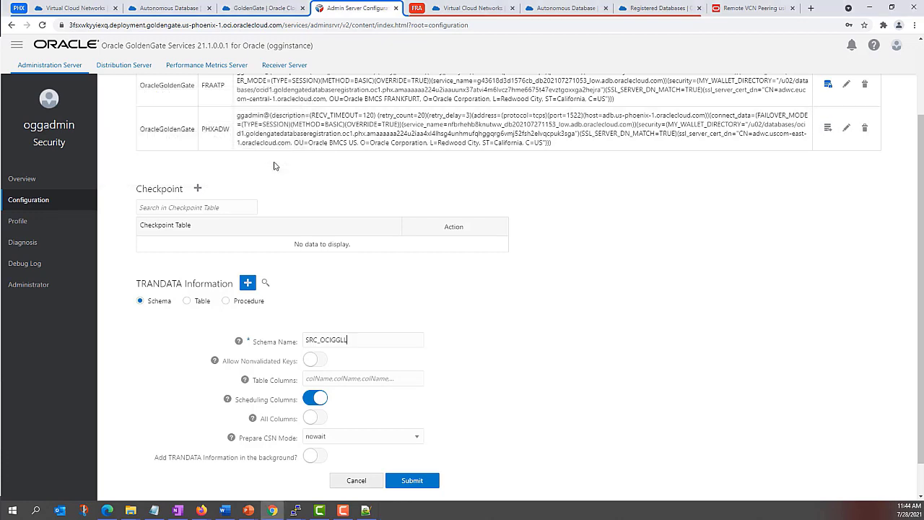
{"action": "type", "text": "•••••••"}
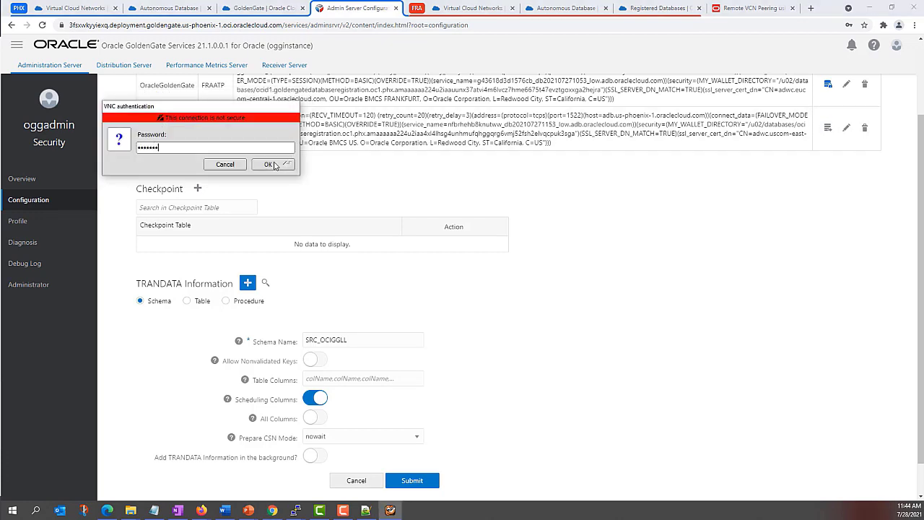
{"action": "type", "text": "•••••"}
{"action": "left_click", "coordinate": [269, 165]}
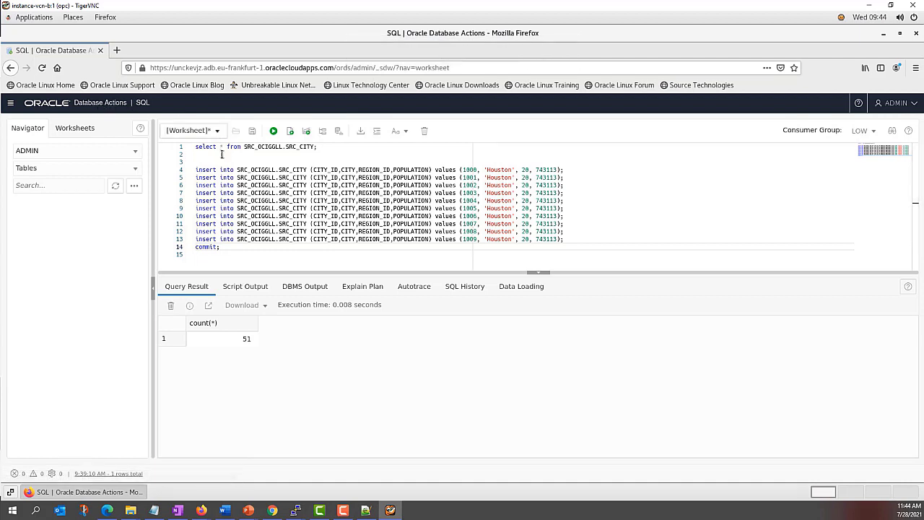
Step: Run select * from SRC_OCIGGLL.SRC_CITY and scroll through the 51 result rows
{"action": "left_click", "coordinate": [246, 147]}
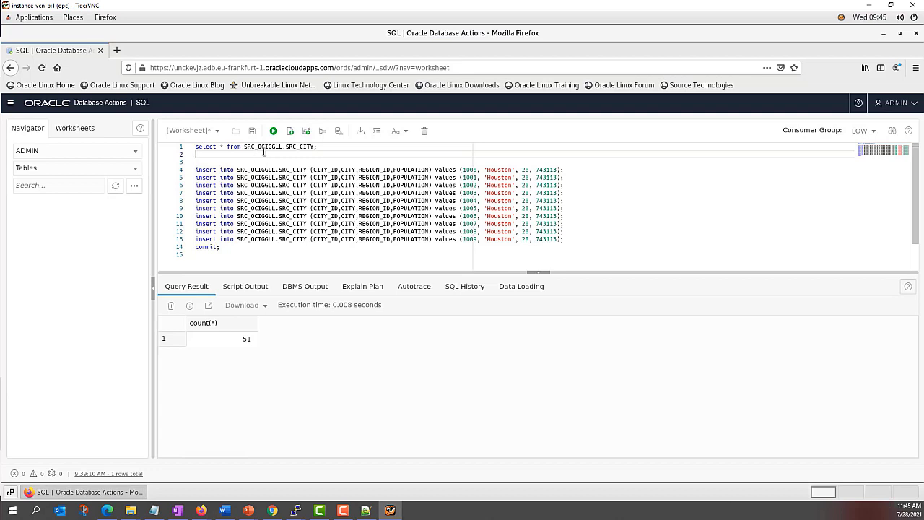
{"action": "left_click_drag", "start_coordinate": [318, 146], "coordinate": [195, 147]}
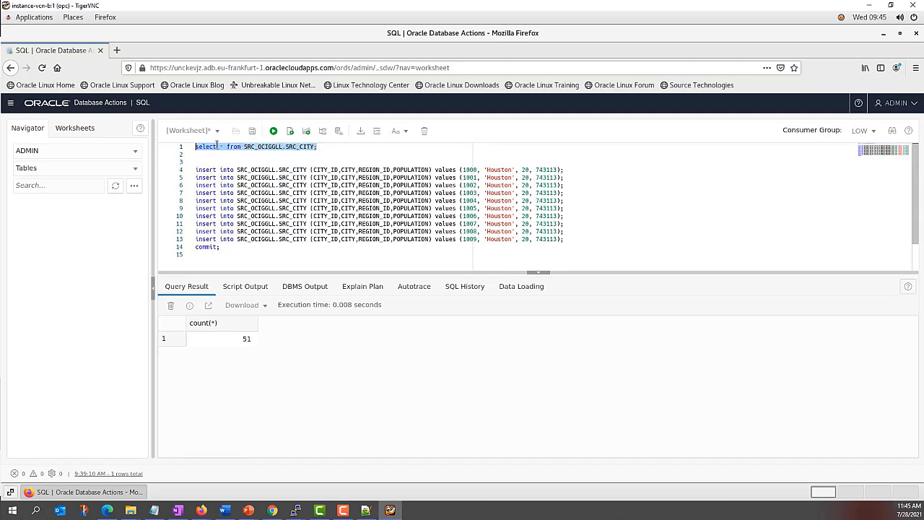
{"action": "left_click", "coordinate": [273, 131]}
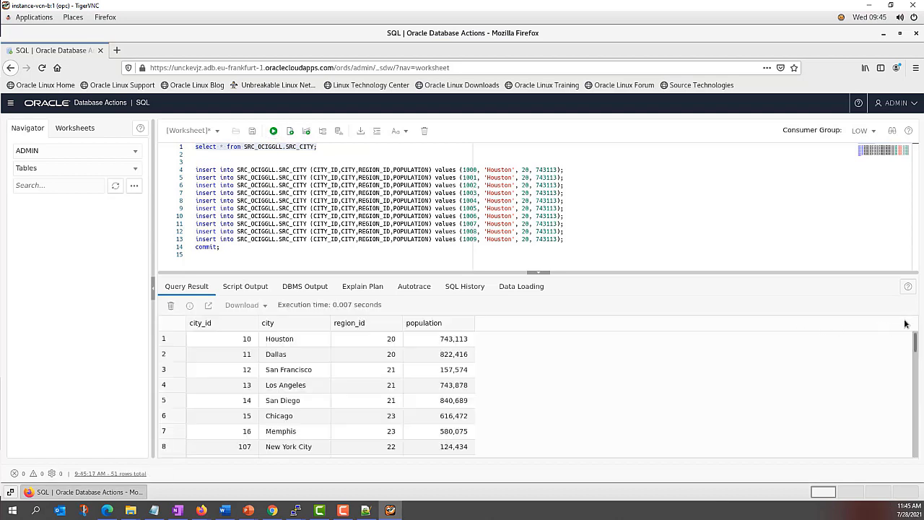
{"action": "left_click_drag", "start_coordinate": [915, 342], "coordinate": [915, 455]}
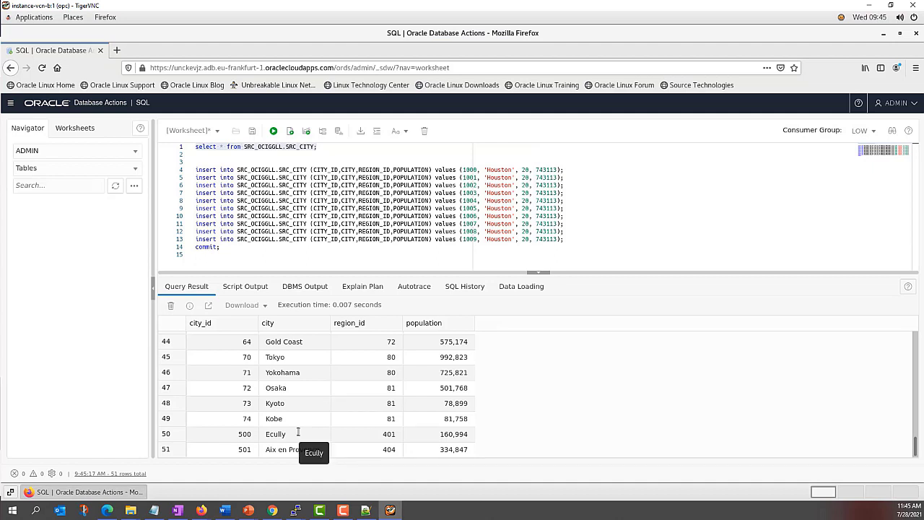
Step: Launch Database Actions for ADW_VCN_A and sign in as ADMIN with the saved password
{"action": "left_click", "coordinate": [272, 511]}
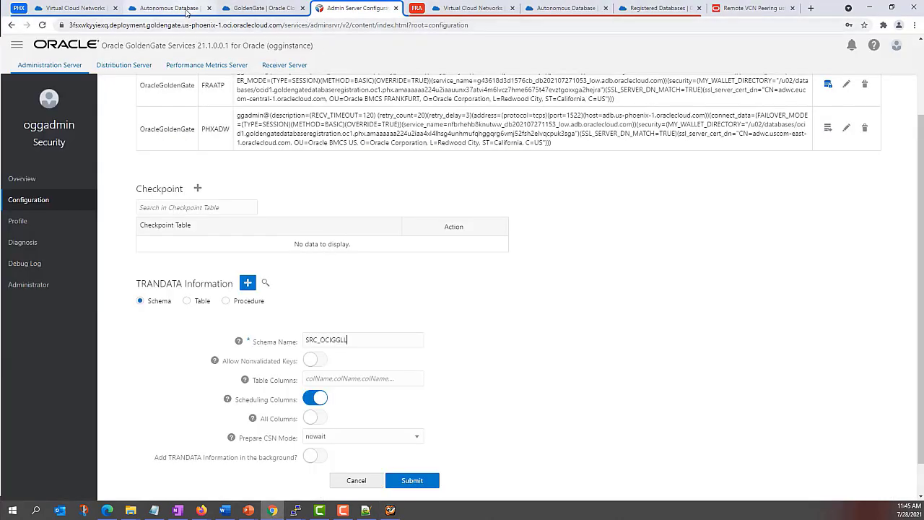
{"action": "left_click", "coordinate": [168, 8]}
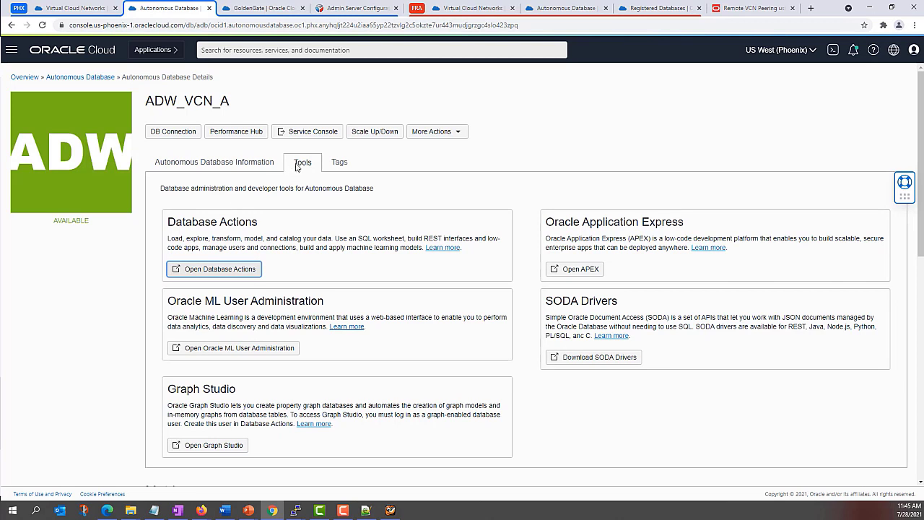
{"action": "left_click", "coordinate": [211, 275]}
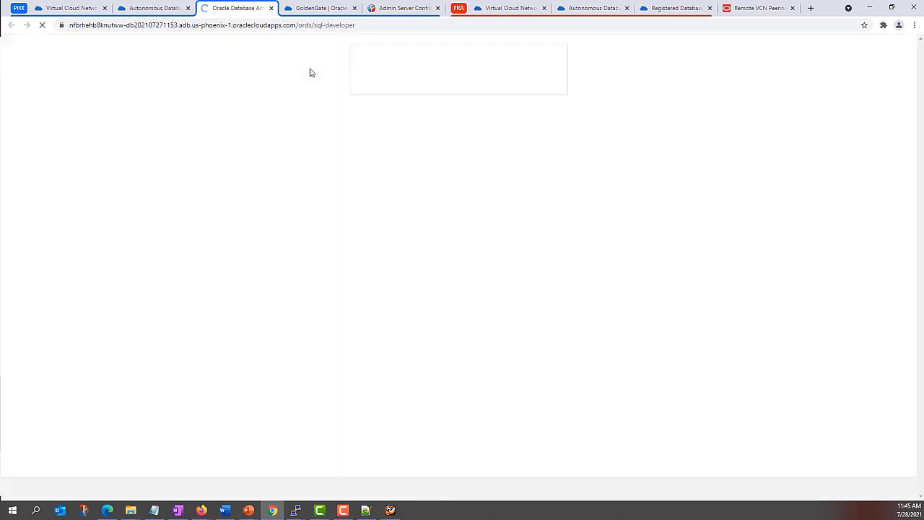
{"action": "left_click", "coordinate": [375, 100]}
{"action": "type", "text": "ADMIN"}
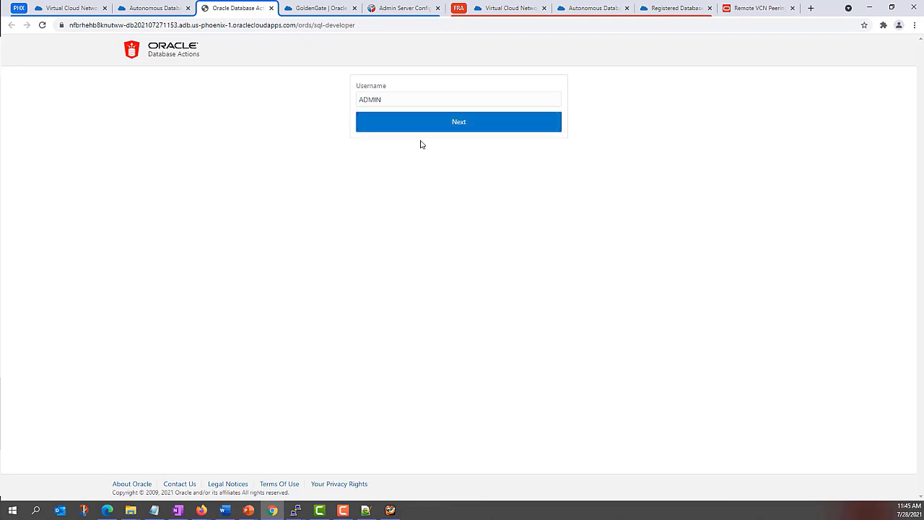
{"action": "left_click", "coordinate": [422, 130]}
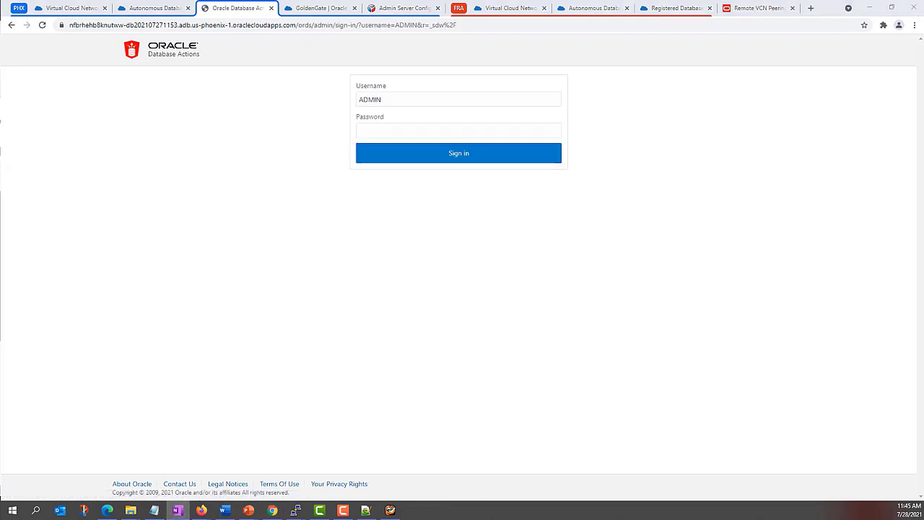
{"action": "left_click", "coordinate": [392, 128]}
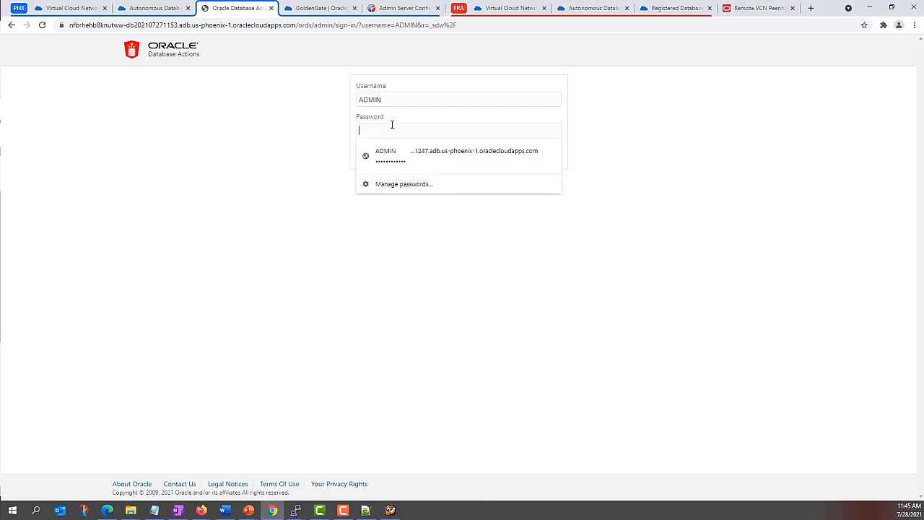
{"action": "key", "text": "Down"}
{"action": "key", "text": "Return"}
{"action": "left_click", "coordinate": [450, 151]}
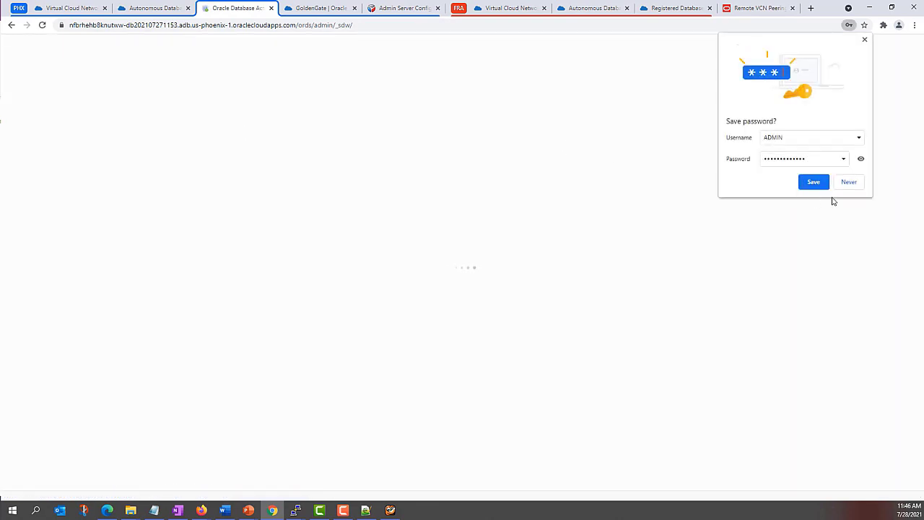
Step: Save the browser password, then run select * from "SRCMIRROR_OCIGGLL"."SRC_CITY" and review its 51 rows
{"action": "left_click", "coordinate": [814, 182]}
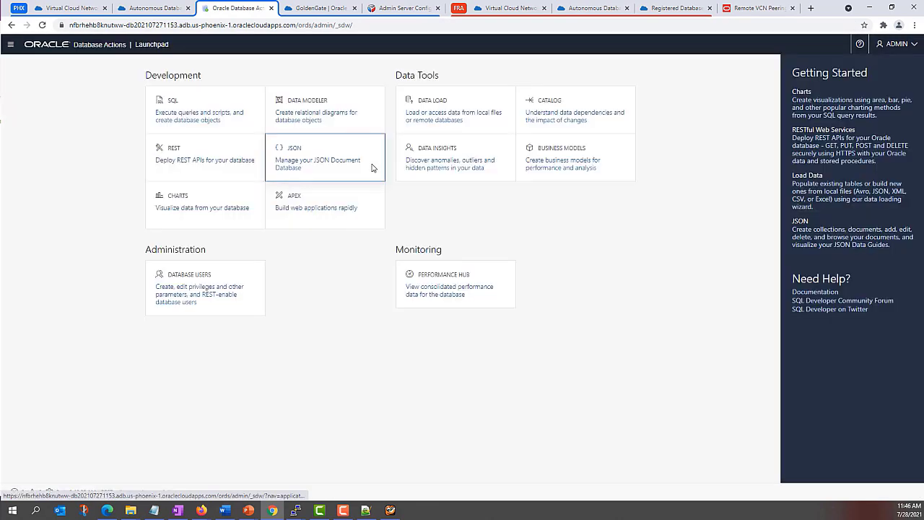
{"action": "left_click", "coordinate": [181, 105]}
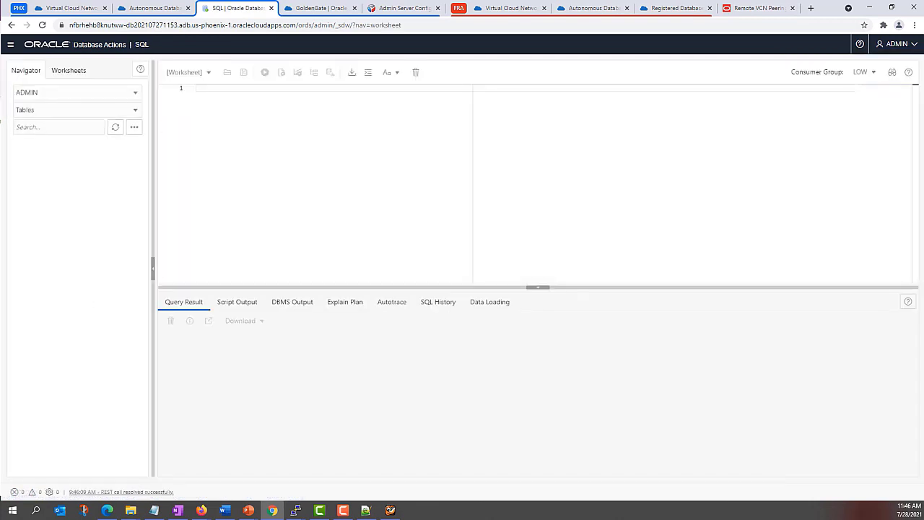
{"action": "left_click", "coordinate": [154, 509]}
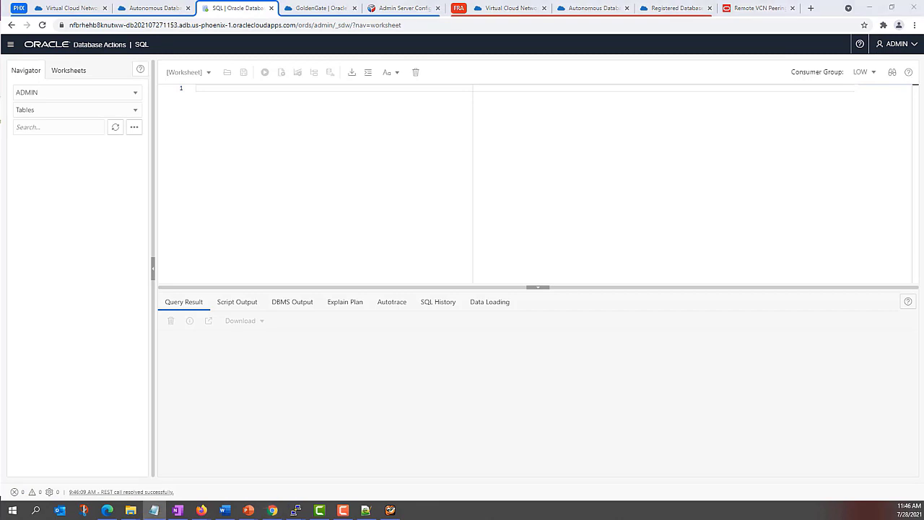
{"action": "left_click", "coordinate": [248, 111]}
{"action": "type", "text": "select * from \"SRCMIRROR_OCIGGLL\".\"SRC_CITY\""}
{"action": "left_click", "coordinate": [267, 72]}
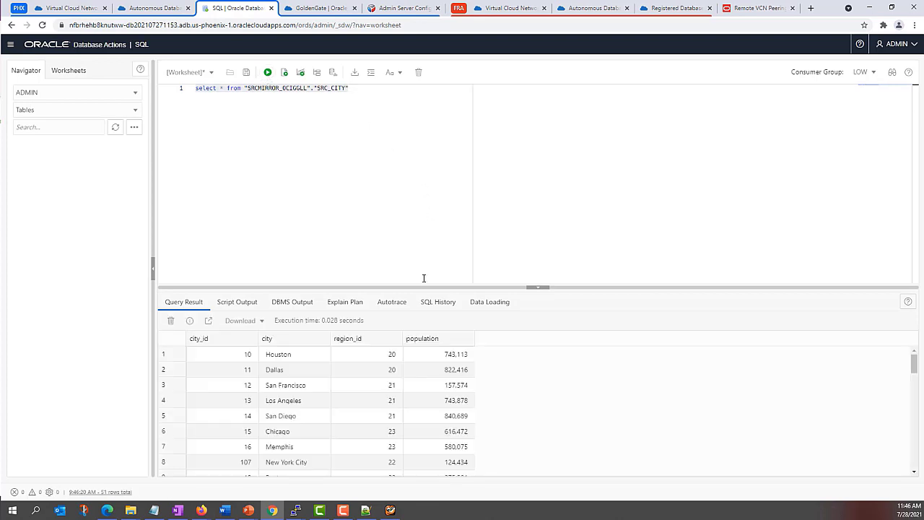
{"action": "left_click_drag", "start_coordinate": [424, 286], "coordinate": [424, 202]}
{"action": "scroll", "coordinate": [682, 314], "scroll_direction": "down", "scroll_amount": 1}
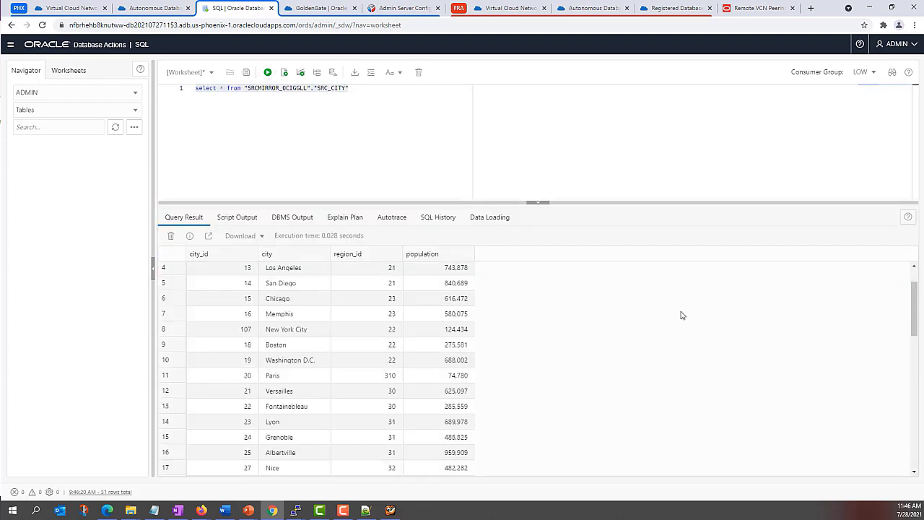
{"action": "left_click_drag", "start_coordinate": [914, 305], "coordinate": [914, 427]}
{"action": "scroll", "coordinate": [406, 355], "scroll_direction": "up", "scroll_amount": 2}
{"action": "scroll", "coordinate": [361, 404], "scroll_direction": "down", "scroll_amount": 2}
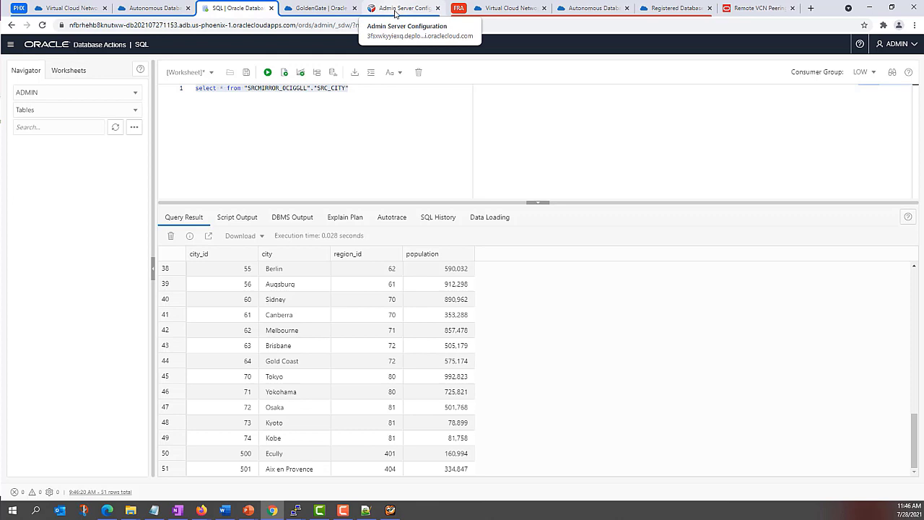
Step: Return to the GoldenGate Configuration page and submit TRANDATA for schema SRC_OCIGGLL
{"action": "left_click", "coordinate": [394, 11]}
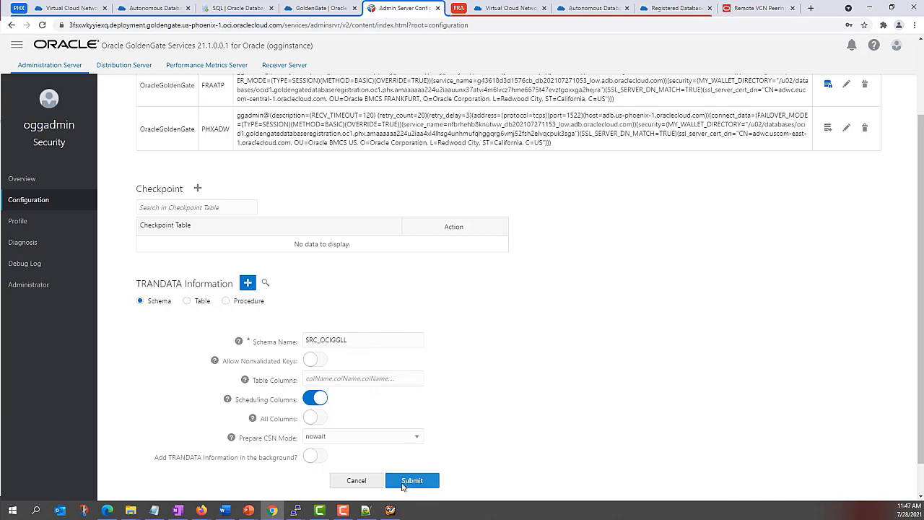
{"action": "left_click", "coordinate": [402, 484]}
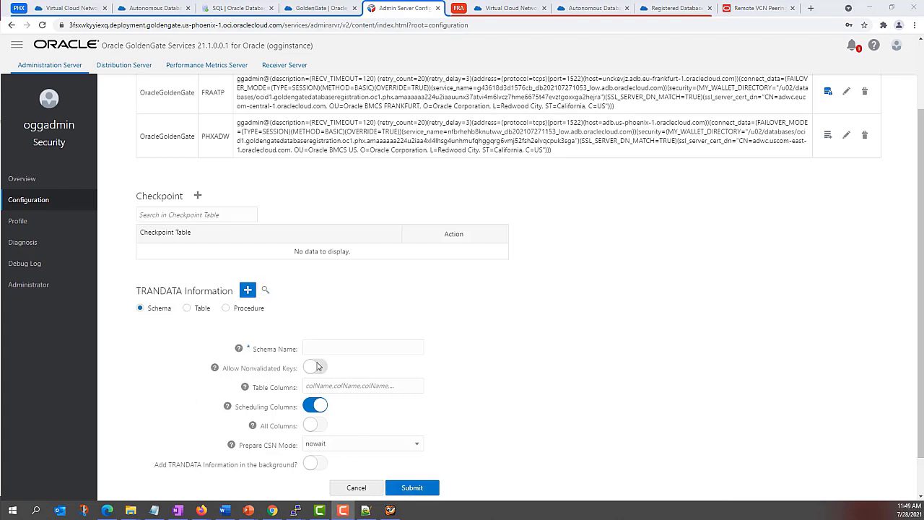
Step: Search TRANDATA by schema SRC_OCIGGLL, confirming 6 tables prepared for instantiation
{"action": "left_click", "coordinate": [264, 290]}
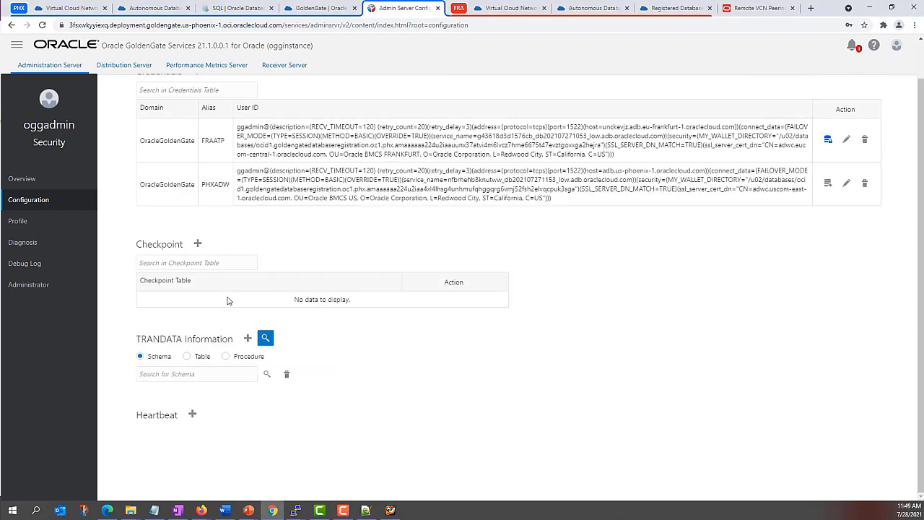
{"action": "type", "text": "SRC_OCIFG"}
{"action": "key", "text": "BackSpace"}
{"action": "key", "text": "BackSpace"}
{"action": "type", "text": "GGLL"}
{"action": "left_click", "coordinate": [267, 374]}
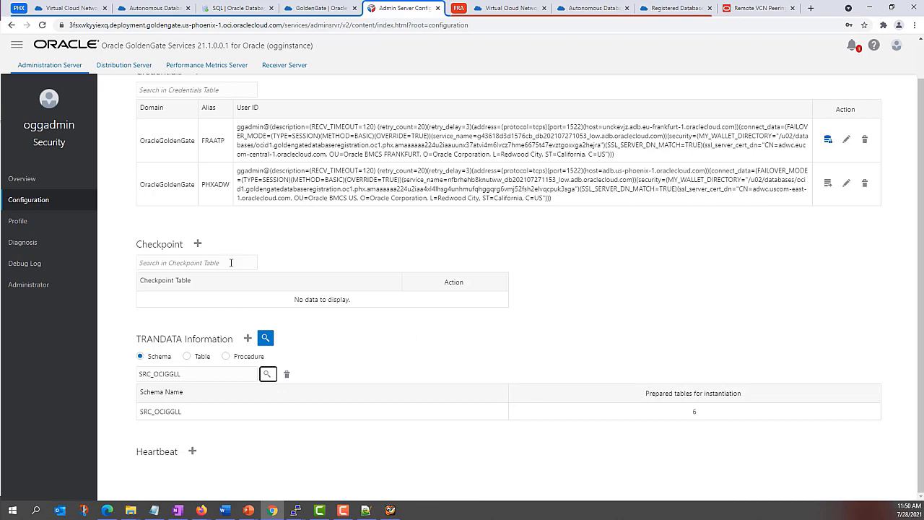
{"action": "scroll", "coordinate": [707, 253], "scroll_direction": "up", "scroll_amount": 1}
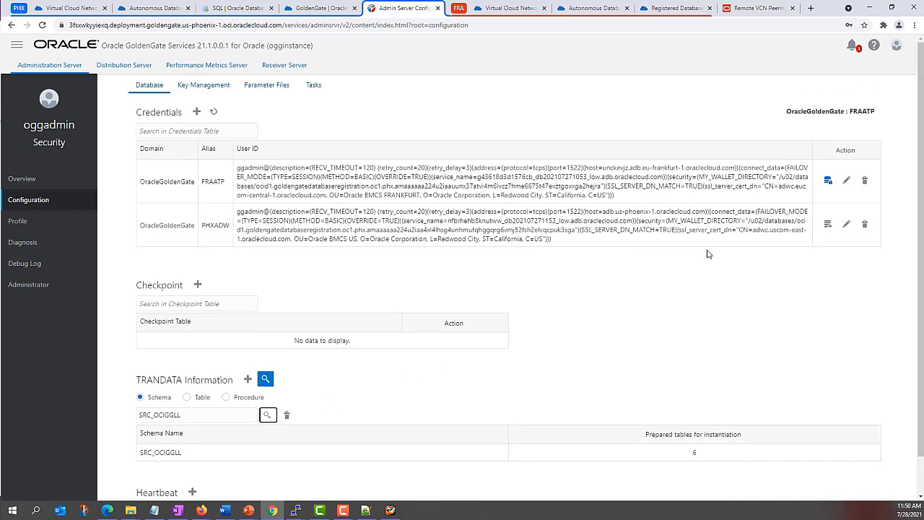
Step: Connect to PHXADW, add checkpoint table "SRCMIRROR_OCIGGLL"."CHECKTABLE", and return to the Overview
{"action": "left_click", "coordinate": [828, 225]}
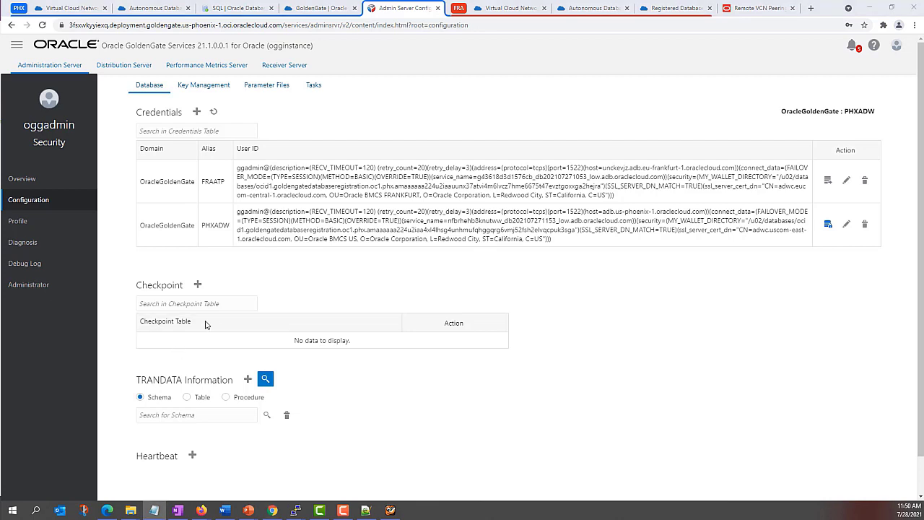
{"action": "left_click", "coordinate": [198, 286]}
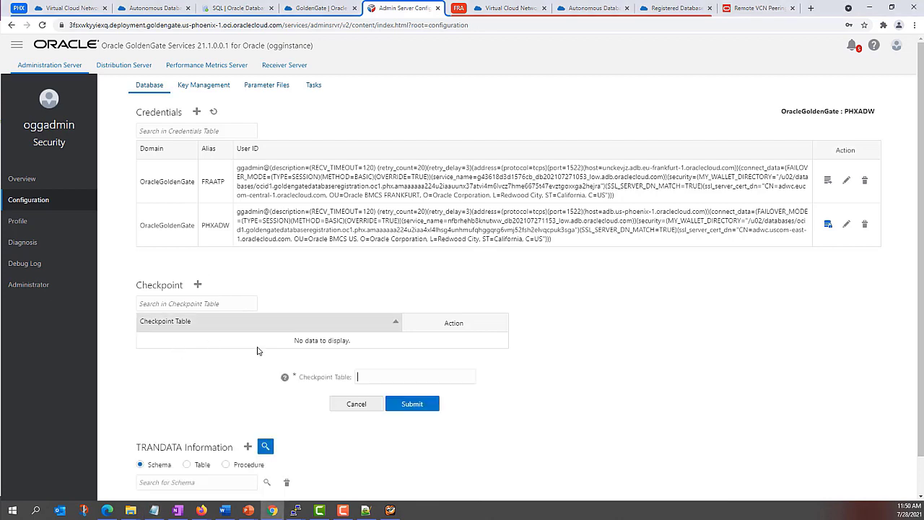
{"action": "left_click", "coordinate": [372, 376]}
{"action": "type", "text": "\"SRCMIRROR_OCIGGLL\".\"CHECKTABLE\""}
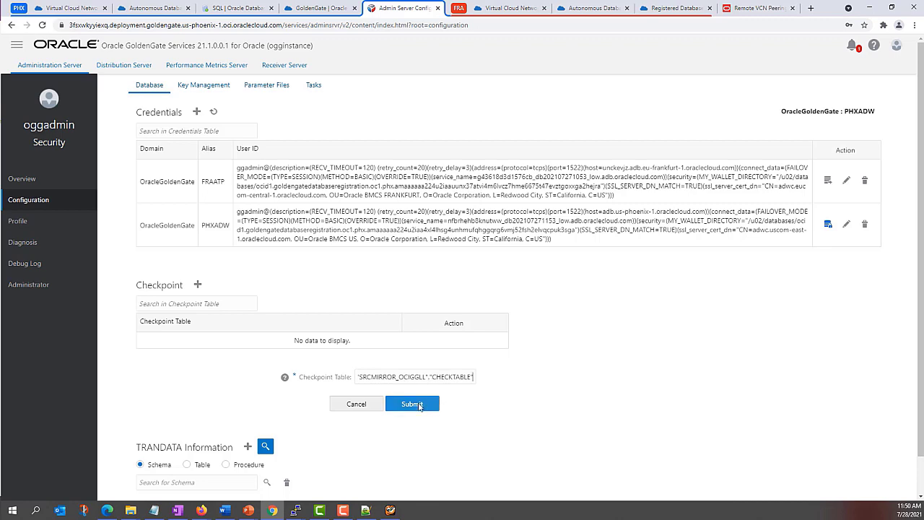
{"action": "left_click", "coordinate": [419, 406]}
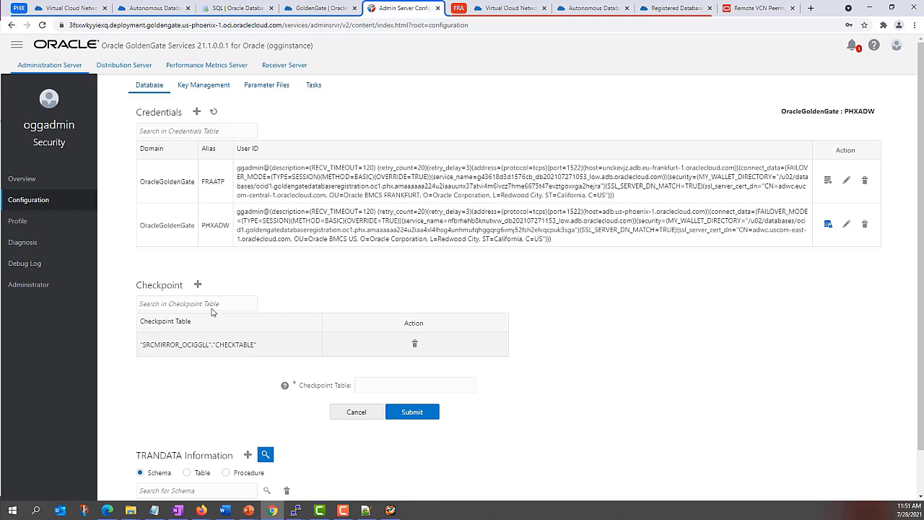
{"action": "left_click", "coordinate": [33, 183]}
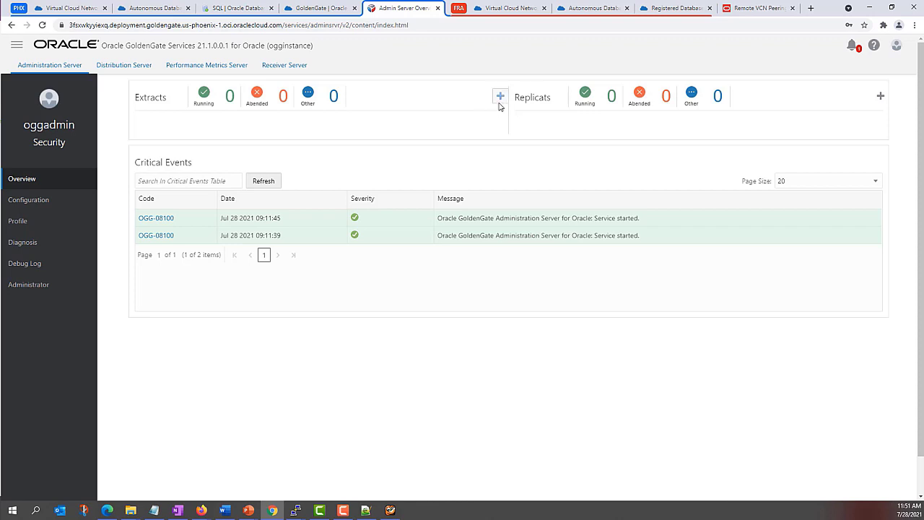
Step: Start a new Integrated Extract and name it E_ATP
{"action": "left_click", "coordinate": [498, 97]}
{"action": "left_click", "coordinate": [500, 96]}
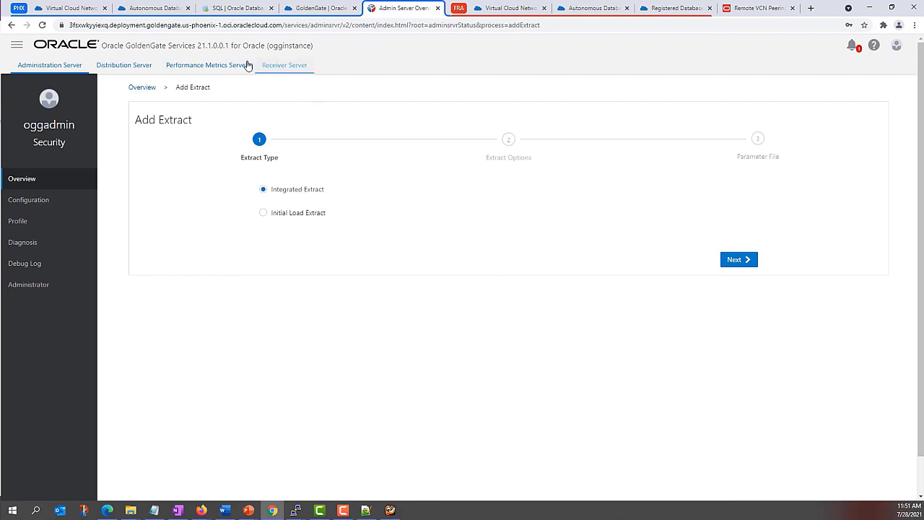
{"action": "left_click", "coordinate": [737, 262]}
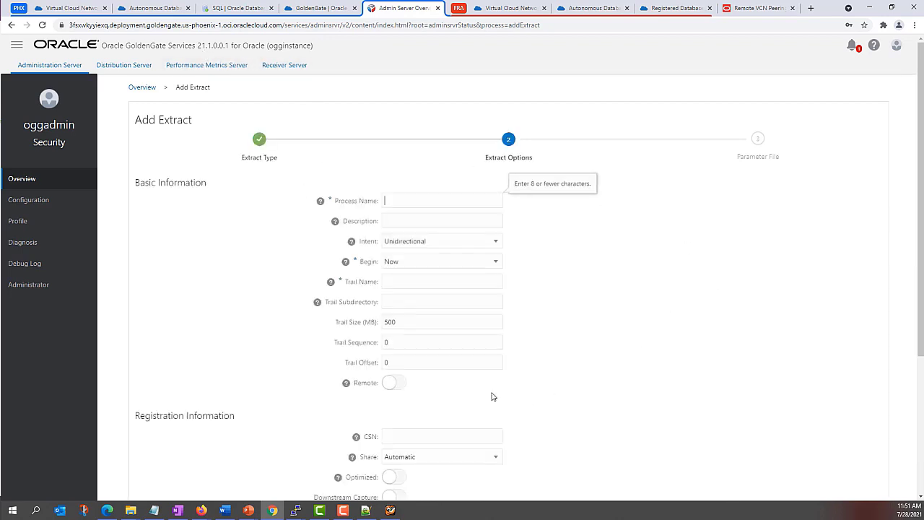
{"action": "left_click", "coordinate": [391, 199]}
{"action": "key", "text": "Escape"}
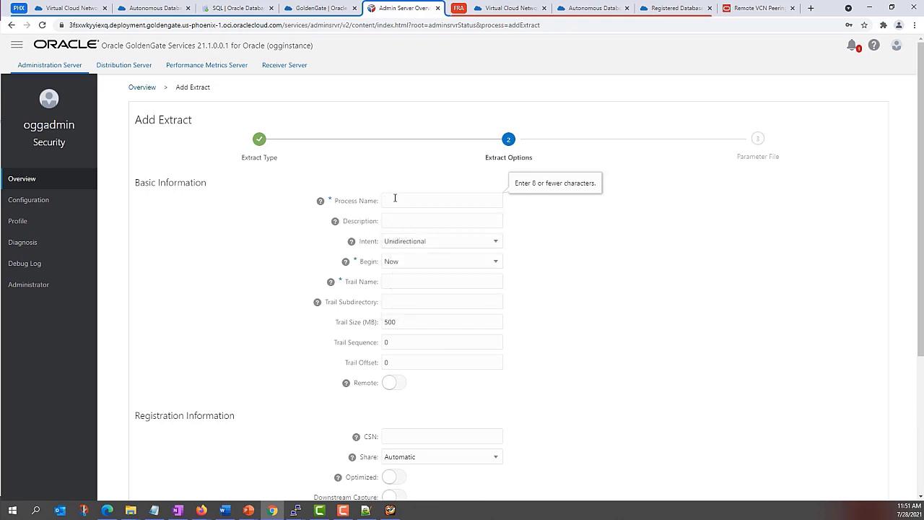
{"action": "left_click", "coordinate": [395, 199]}
{"action": "type", "text": "E_ATP"}
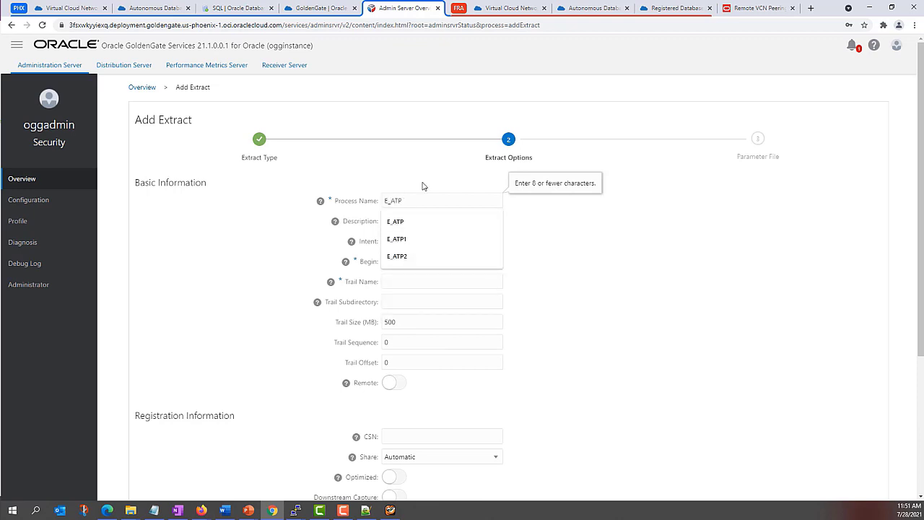
{"action": "key", "text": "Escape"}
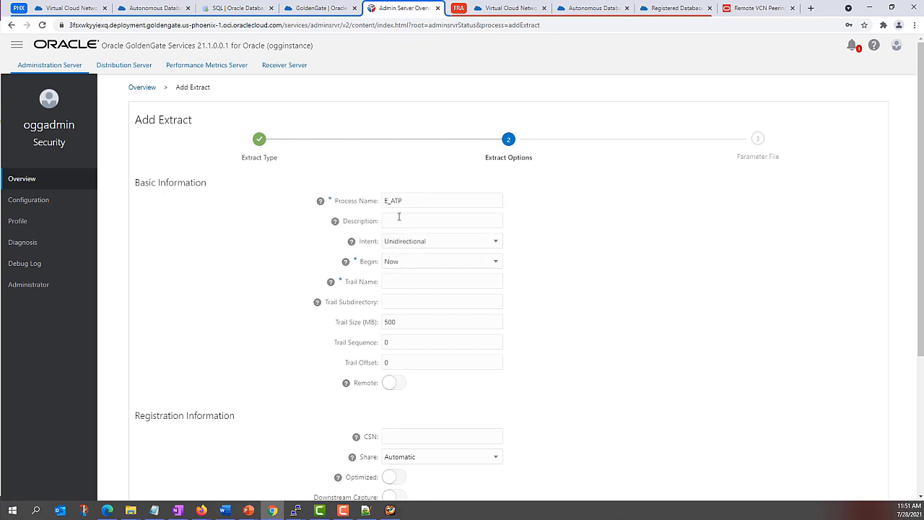
Step: Give E_ATP trail E1 with the OracleGoldenGate domain and FRAATP credential alias, then continue
{"action": "left_click", "coordinate": [404, 282]}
{"action": "type", "text": "E1"}
{"action": "scroll", "coordinate": [431, 359], "scroll_direction": "down", "scroll_amount": 2}
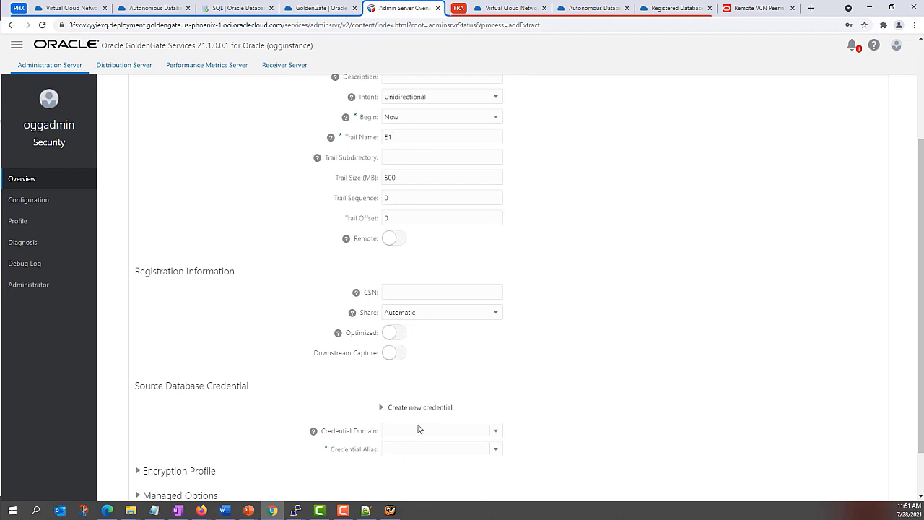
{"action": "left_click", "coordinate": [491, 431]}
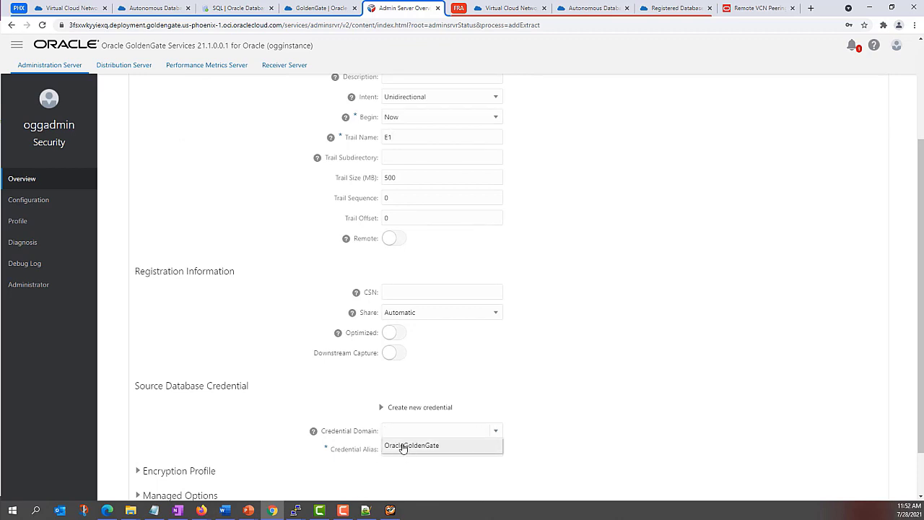
{"action": "left_click", "coordinate": [403, 446]}
{"action": "left_click", "coordinate": [495, 449]}
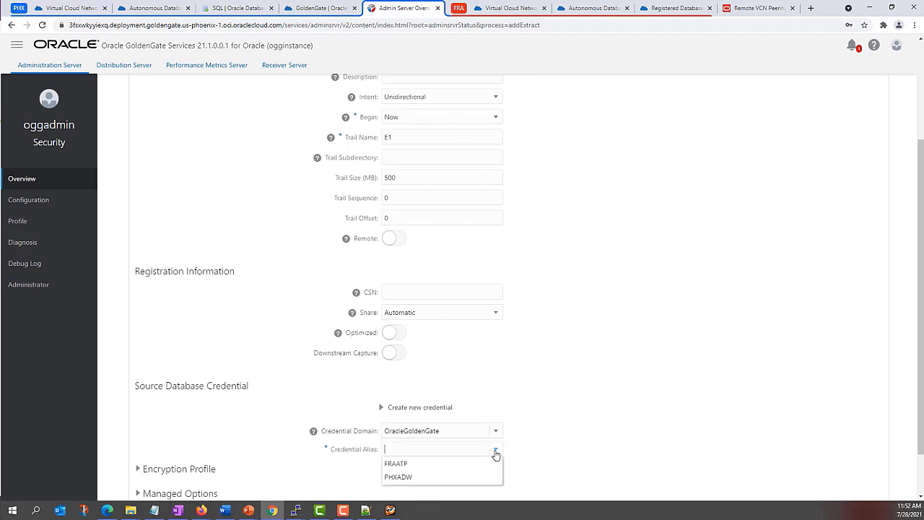
{"action": "left_click", "coordinate": [400, 465]}
{"action": "scroll", "coordinate": [547, 392], "scroll_direction": "down", "scroll_amount": 2}
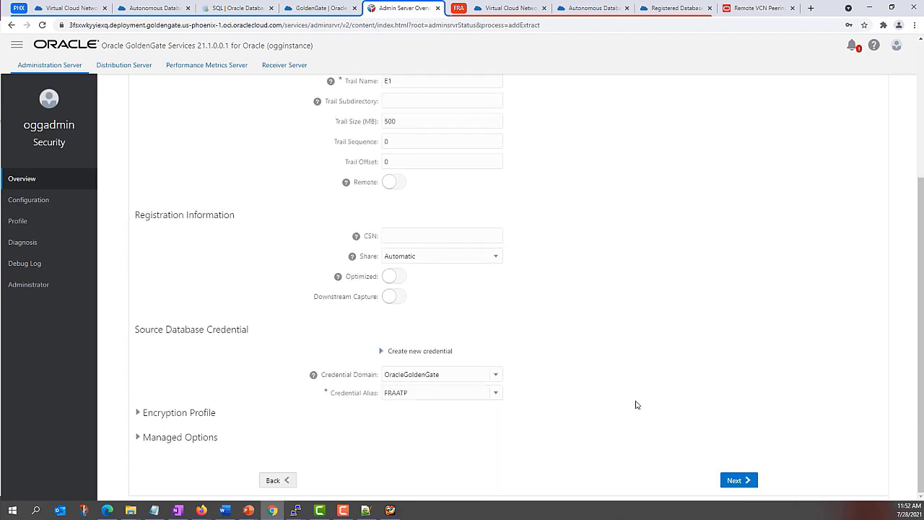
{"action": "scroll", "coordinate": [635, 403], "scroll_direction": "up", "scroll_amount": 1}
{"action": "scroll", "coordinate": [632, 397], "scroll_direction": "up", "scroll_amount": 3}
{"action": "scroll", "coordinate": [637, 395], "scroll_direction": "down", "scroll_amount": 2}
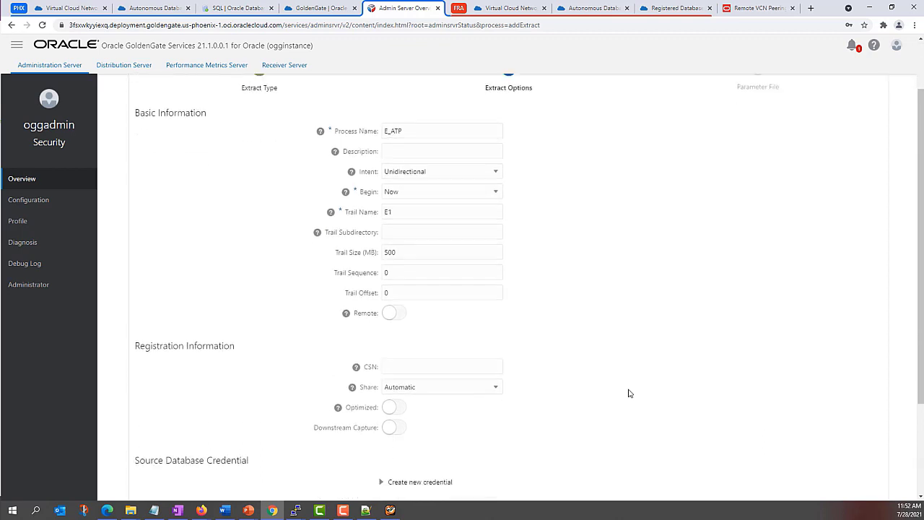
{"action": "scroll", "coordinate": [639, 396], "scroll_direction": "down", "scroll_amount": 2}
{"action": "left_click", "coordinate": [732, 478]}
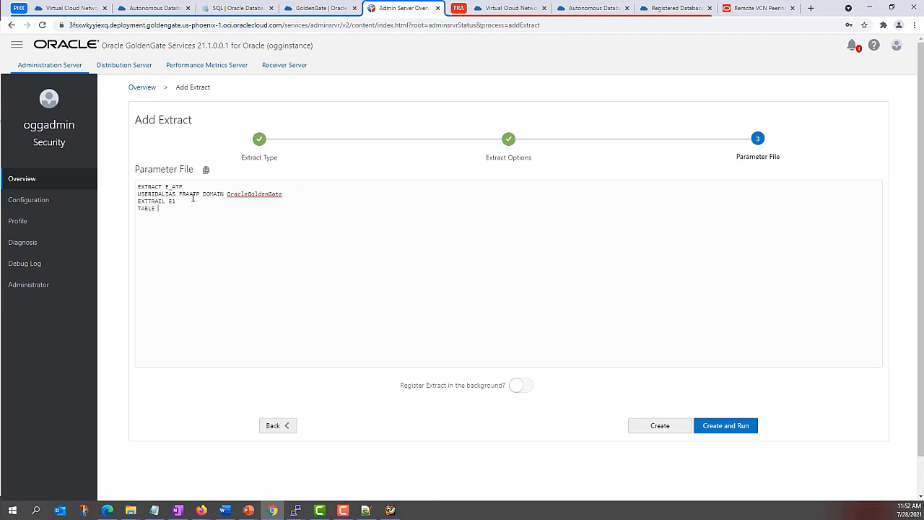
Step: Complete the parameter line as TABLE SRC_OCIGGLL.*; and create and run E_ATP
{"action": "type", "text": "TABLE SRC_OCIGGLL.*;"}
{"action": "left_click", "coordinate": [712, 426]}
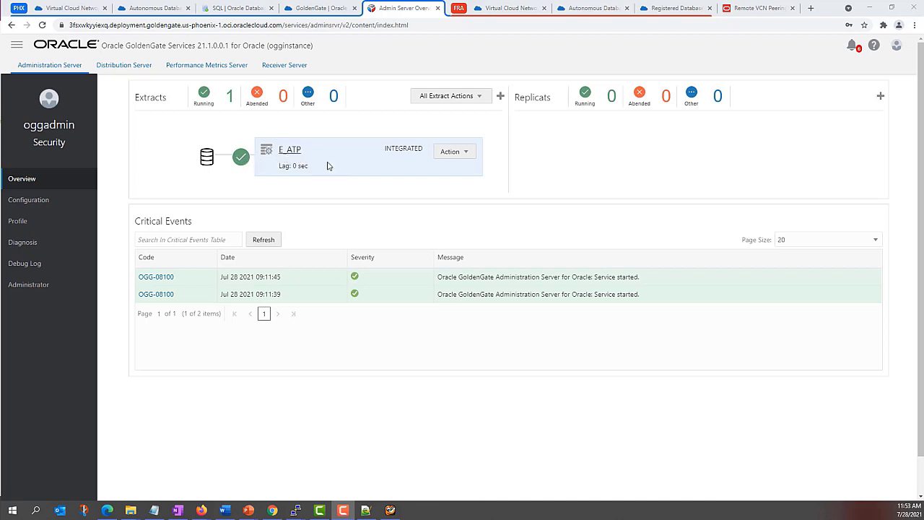
{"action": "left_click", "coordinate": [288, 150]}
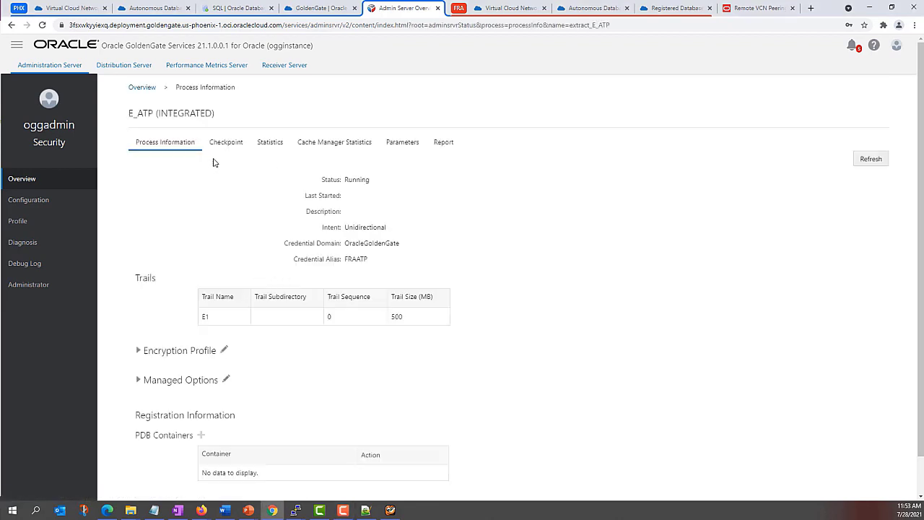
{"action": "scroll", "coordinate": [358, 291], "scroll_direction": "down", "scroll_amount": 1}
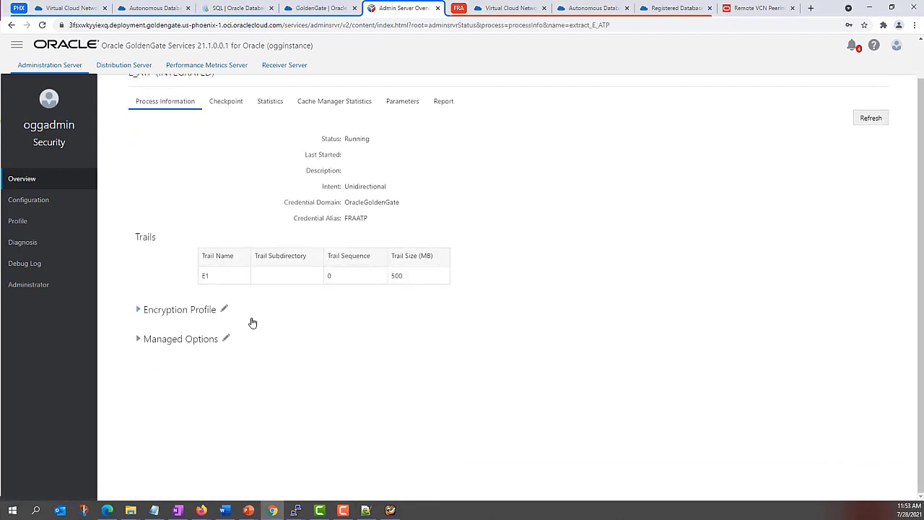
{"action": "left_click", "coordinate": [443, 143]}
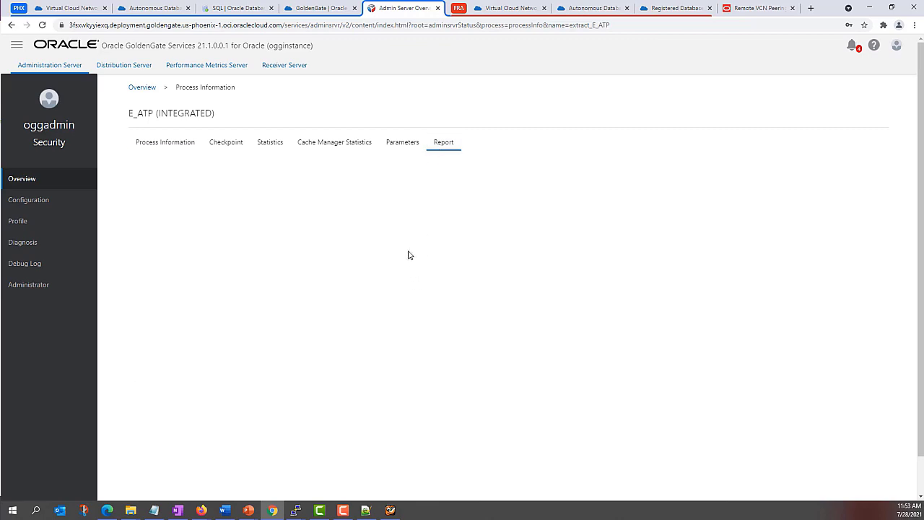
{"action": "left_click_drag", "start_coordinate": [885, 216], "coordinate": [872, 197]}
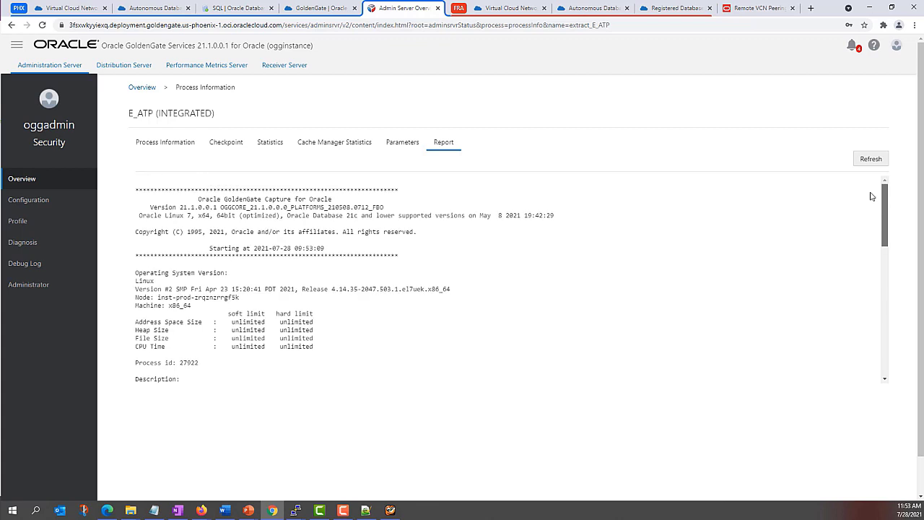
{"action": "left_click", "coordinate": [399, 142]}
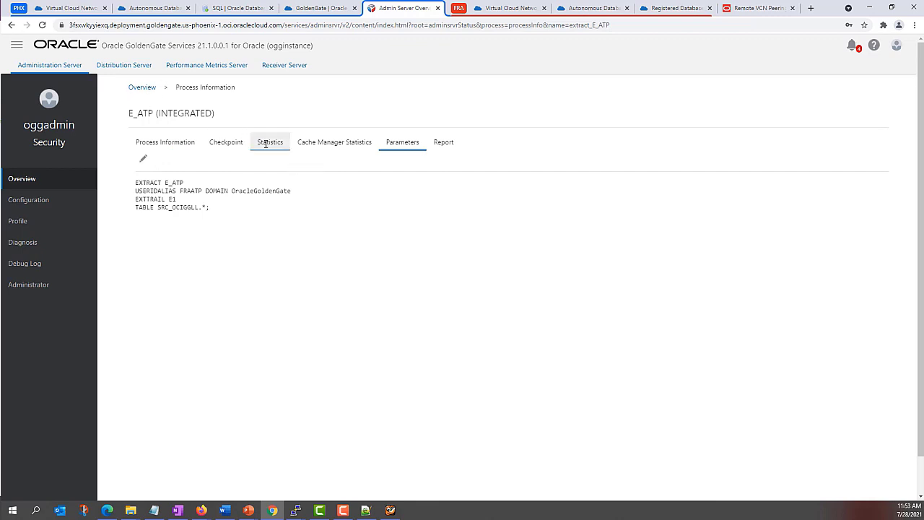
{"action": "left_click", "coordinate": [269, 144]}
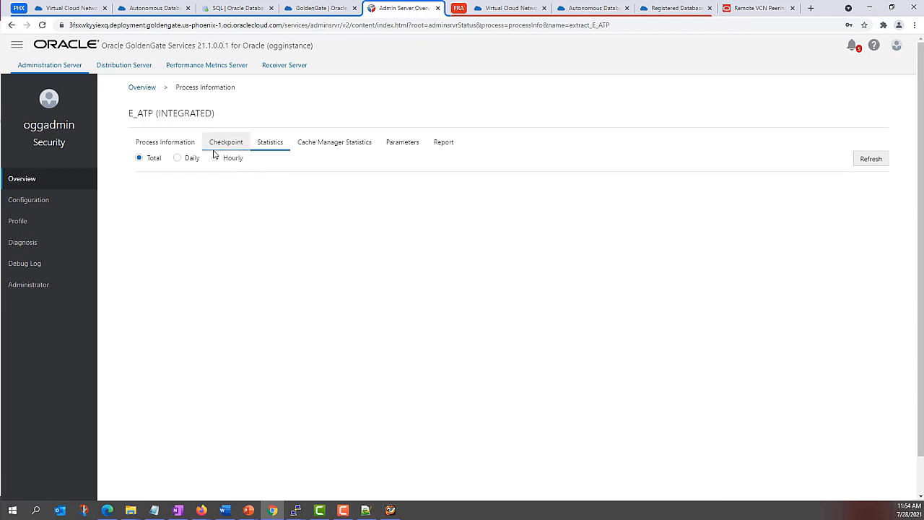
{"action": "left_click", "coordinate": [142, 87]}
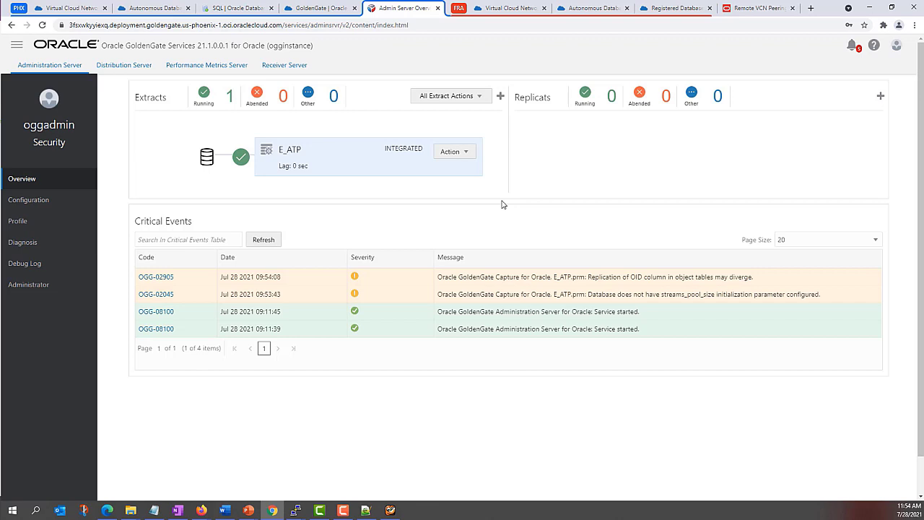
Step: Start a new Nonintegrated Replicat named R_ADW
{"action": "left_click", "coordinate": [880, 96]}
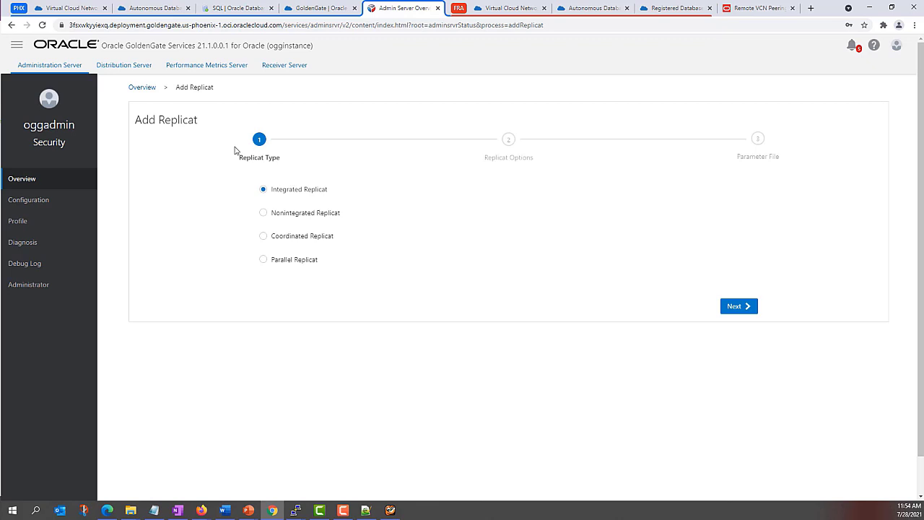
{"action": "left_click", "coordinate": [263, 214]}
{"action": "left_click", "coordinate": [736, 308]}
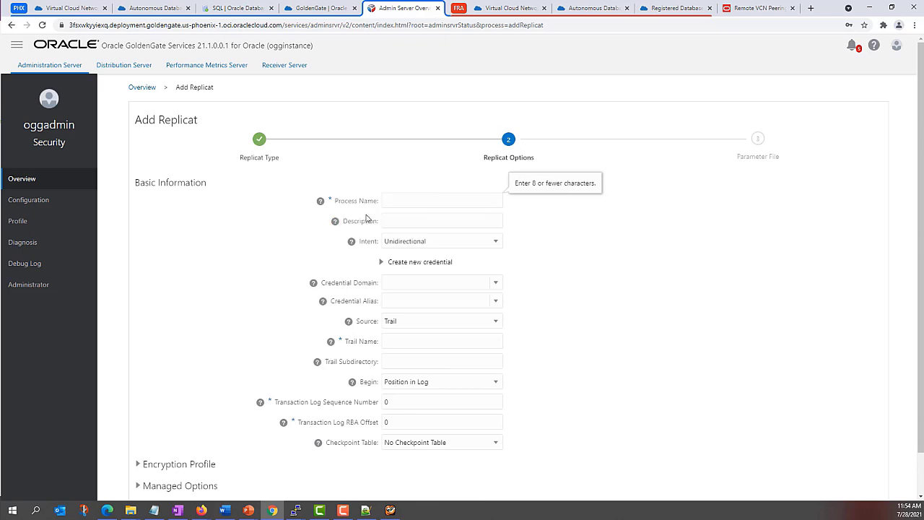
{"action": "left_click", "coordinate": [396, 198]}
{"action": "type", "text": "R_ADW"}
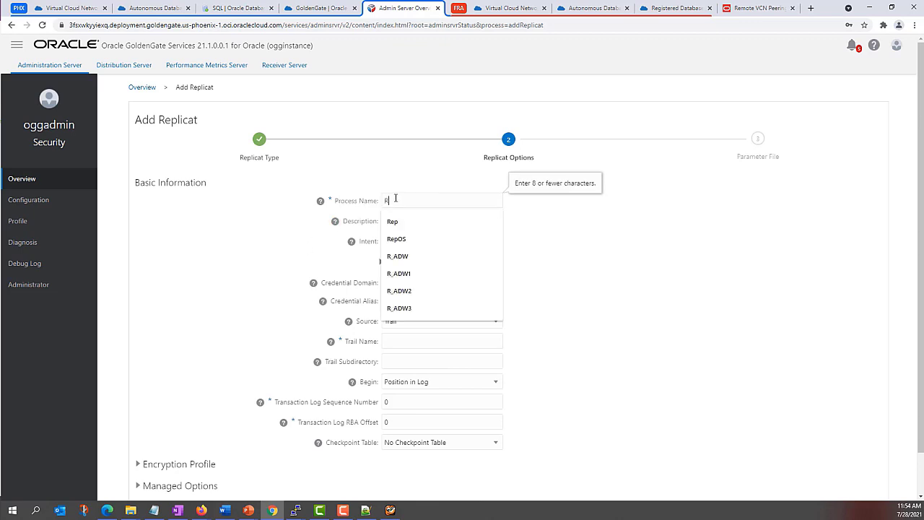
{"action": "left_click", "coordinate": [417, 186]}
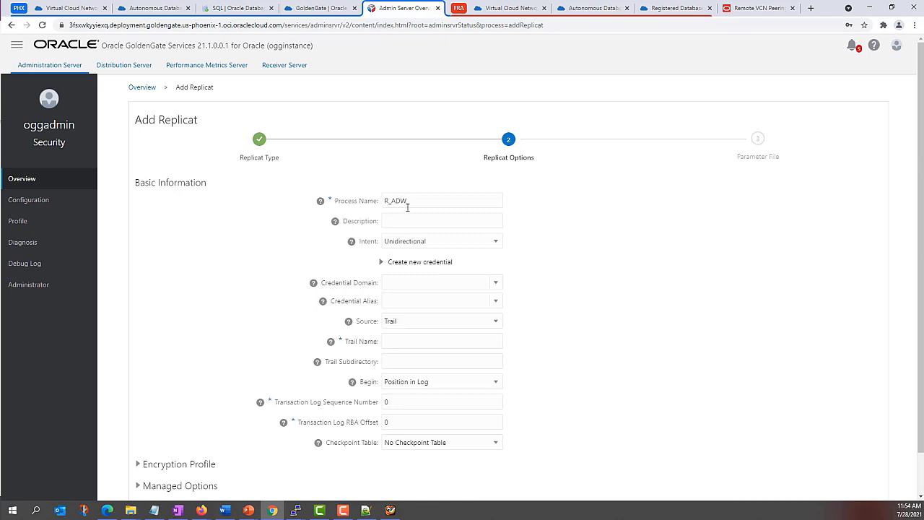
Step: Use the OracleGoldenGate domain with PHXADW alias, reading from trail E1
{"action": "left_click", "coordinate": [495, 284]}
{"action": "left_click", "coordinate": [431, 305]}
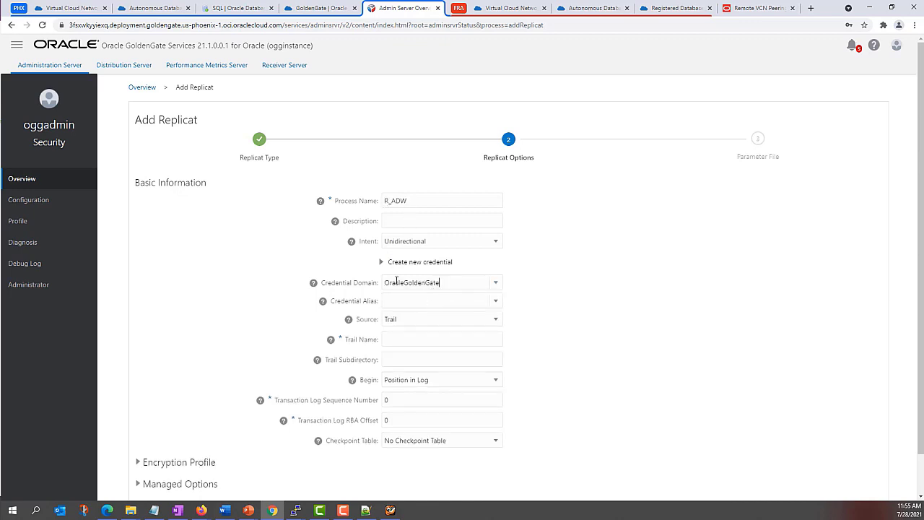
{"action": "left_click", "coordinate": [501, 302]}
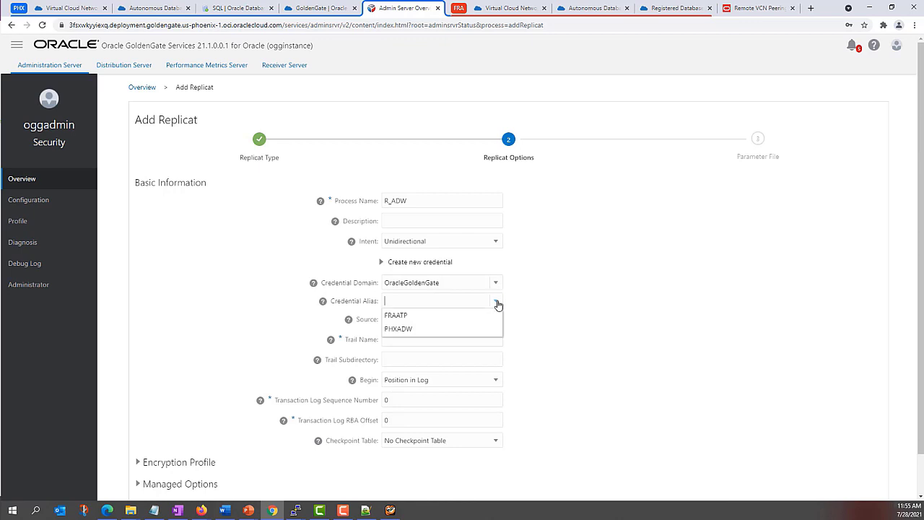
{"action": "left_click", "coordinate": [399, 329]}
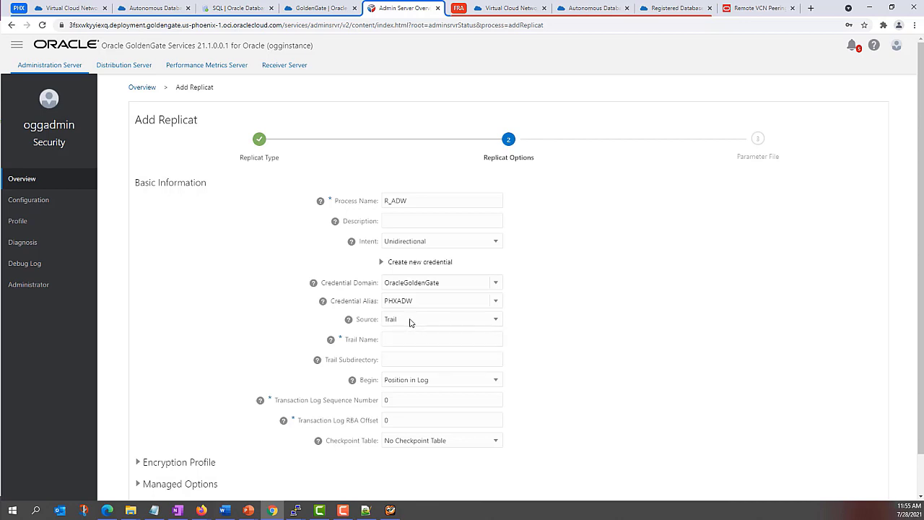
{"action": "left_click", "coordinate": [398, 338]}
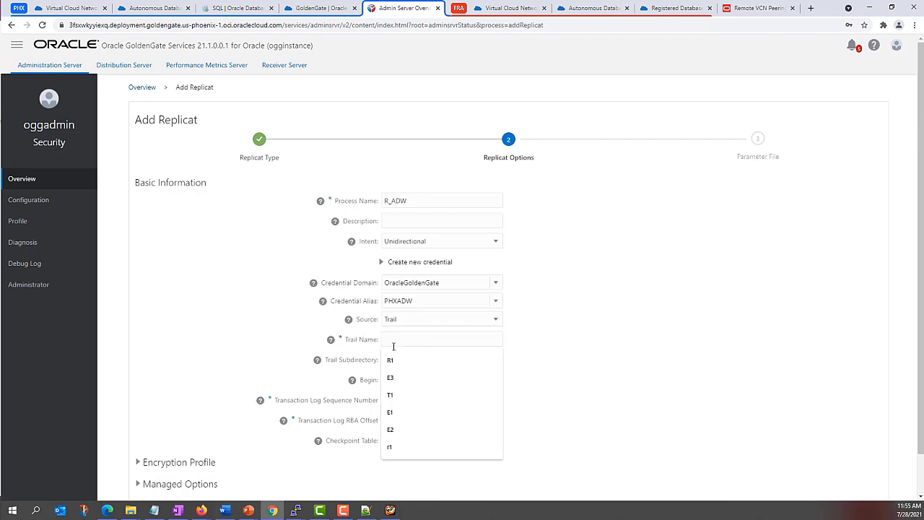
{"action": "key", "text": "Down"}
{"action": "key", "text": "Down"}
{"action": "key", "text": "Down"}
{"action": "left_click", "coordinate": [395, 412]}
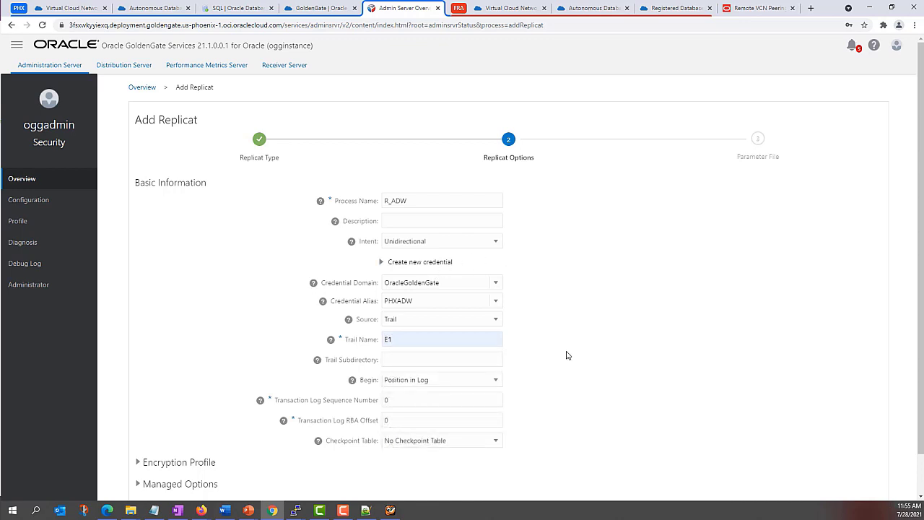
Step: Set SRCMIRROR_OCIGGLL.CHECKTABLE as the replicat's checkpoint table
{"action": "mouse_move", "coordinate": [329, 345]}
{"action": "scroll", "coordinate": [534, 321], "scroll_direction": "down", "scroll_amount": 2}
{"action": "left_click", "coordinate": [495, 397]}
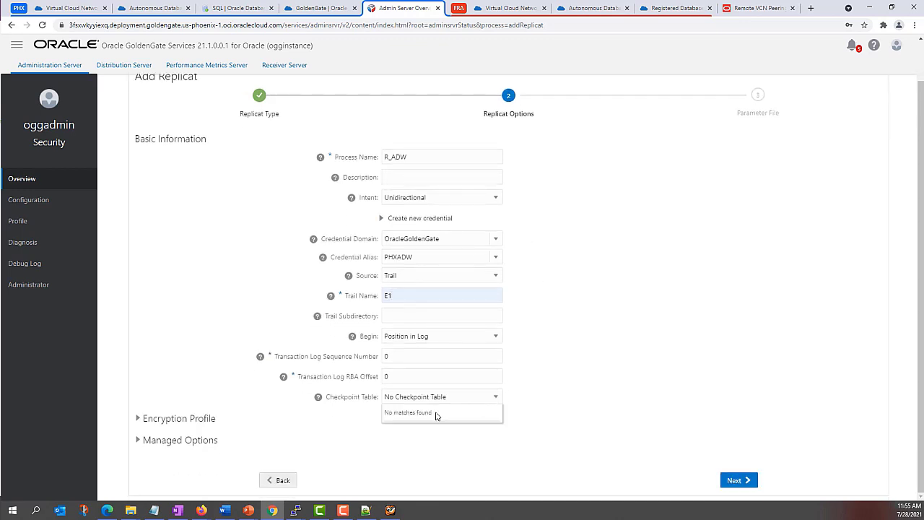
{"action": "left_click", "coordinate": [497, 396]}
{"action": "left_click", "coordinate": [497, 397]}
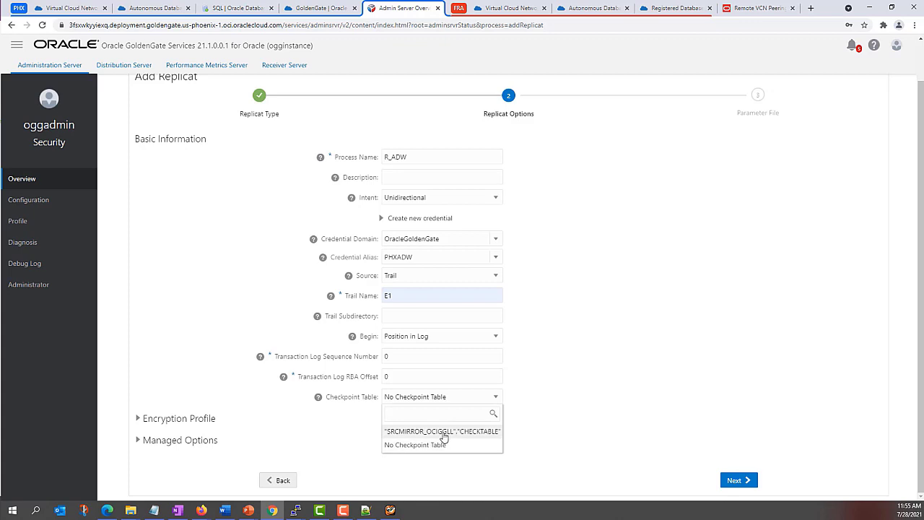
{"action": "left_click", "coordinate": [442, 432]}
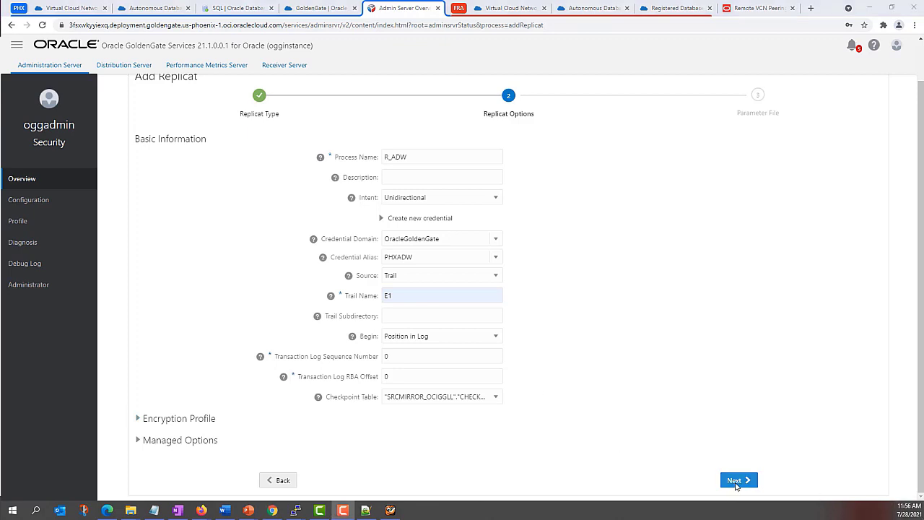
{"action": "left_click", "coordinate": [740, 483]}
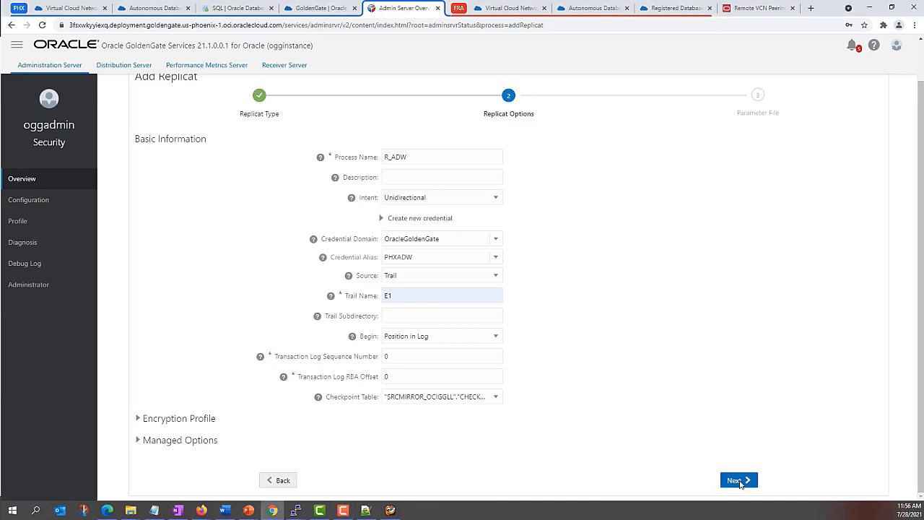
Step: Replace the MAP line with 'MAP SRC_OCIGGLL.*, TARGET SRCMIRROR_OCIGGLL.*;' and create and run R_ADW
{"action": "left_click", "coordinate": [740, 482]}
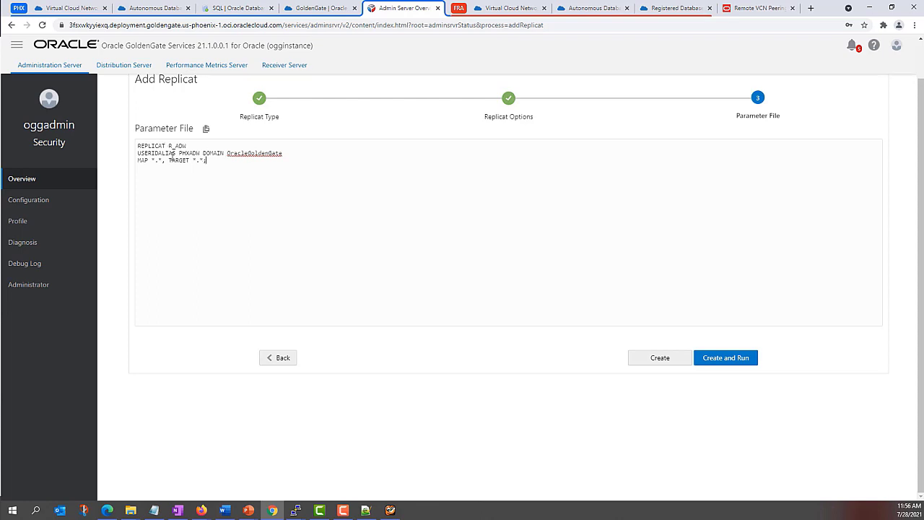
{"action": "triple_click", "coordinate": [222, 161]}
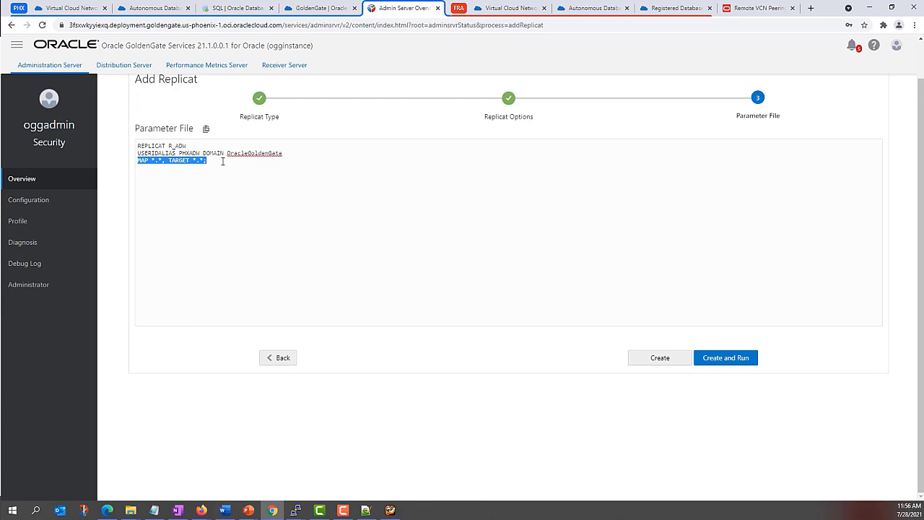
{"action": "key", "text": "Delete"}
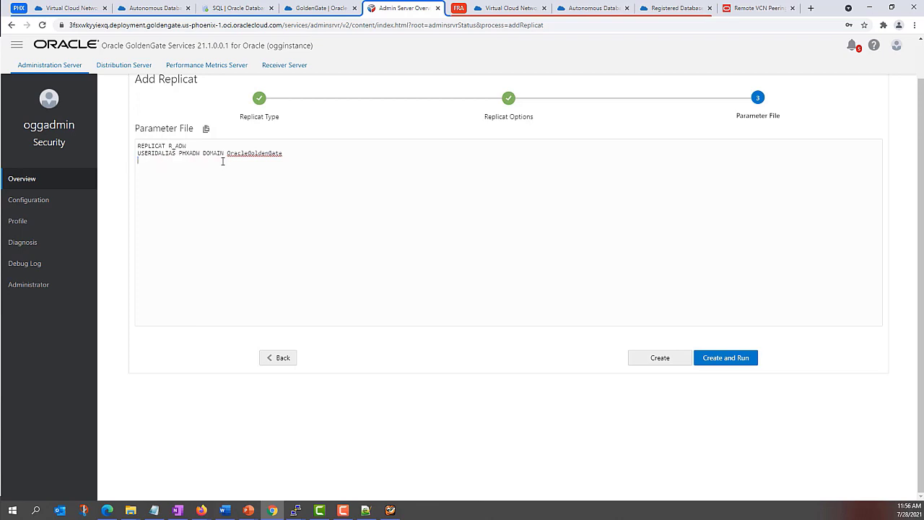
{"action": "type", "text": "MAP SRC_OCIGGLL.*, TARGET SRCMIRROR_OCIGGLL.*;"}
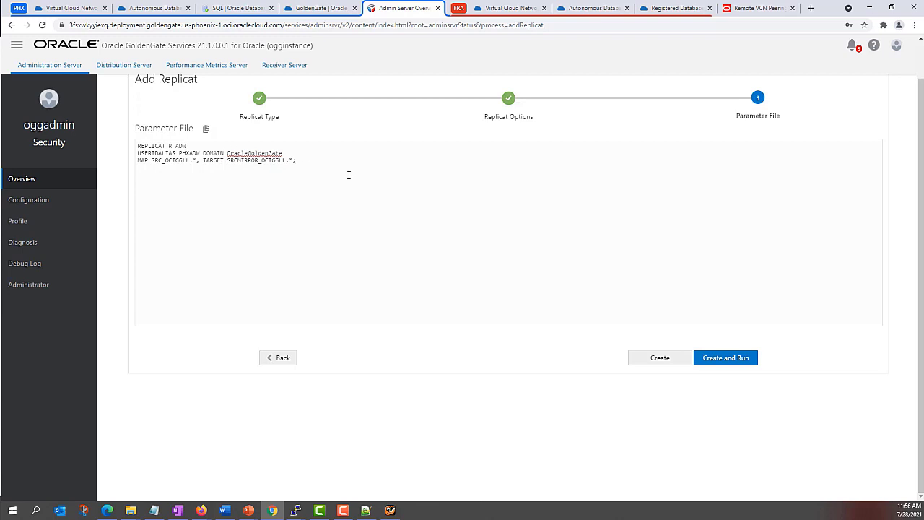
{"action": "left_click", "coordinate": [732, 361]}
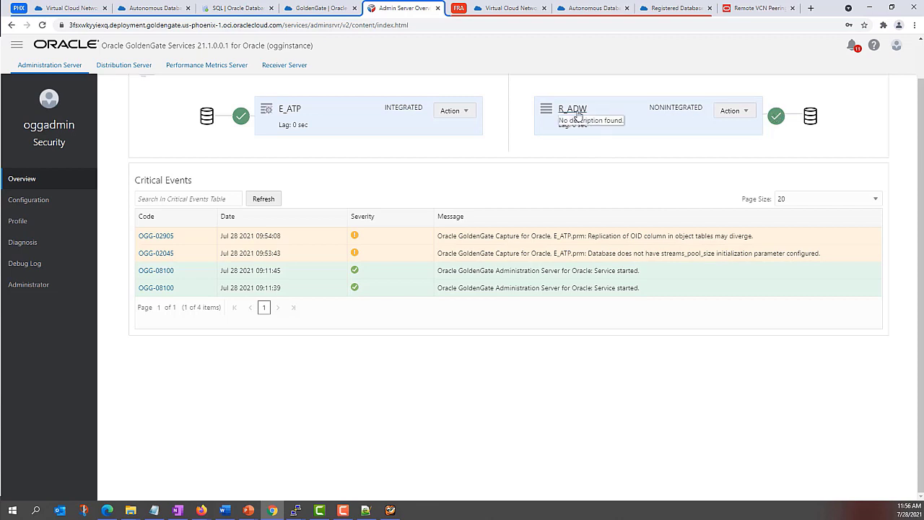
{"action": "scroll", "coordinate": [720, 193], "scroll_direction": "up", "scroll_amount": 1}
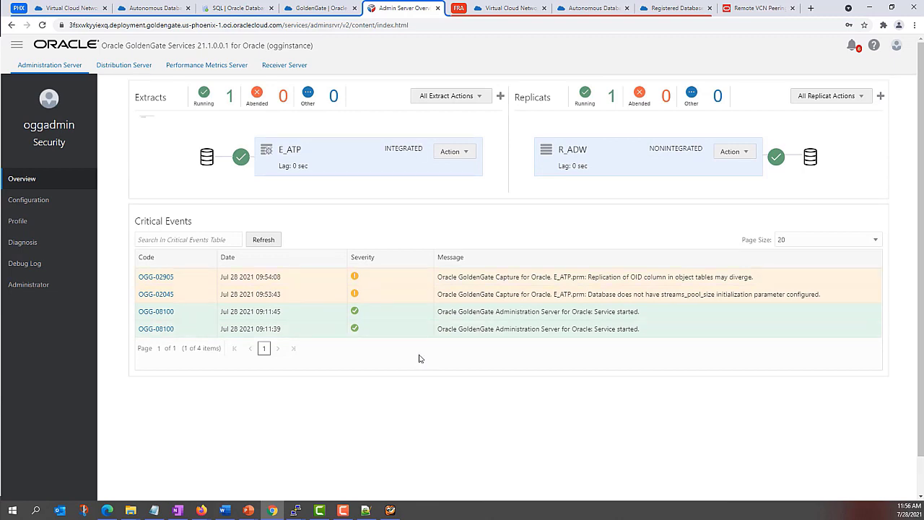
Step: In the Frankfurt SQL worksheet, query the current SRC_CITY rows
{"action": "left_click", "coordinate": [390, 512]}
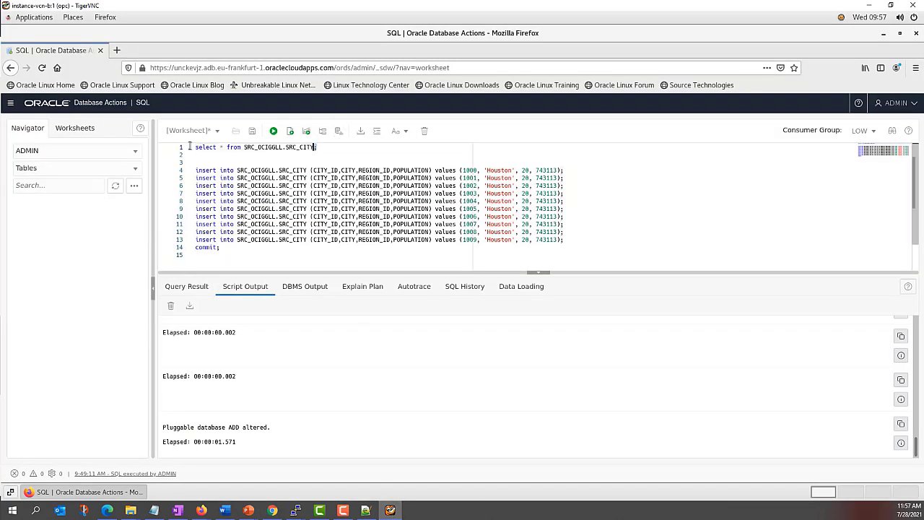
{"action": "left_click_drag", "start_coordinate": [318, 148], "coordinate": [191, 148]}
{"action": "left_click", "coordinate": [272, 131]}
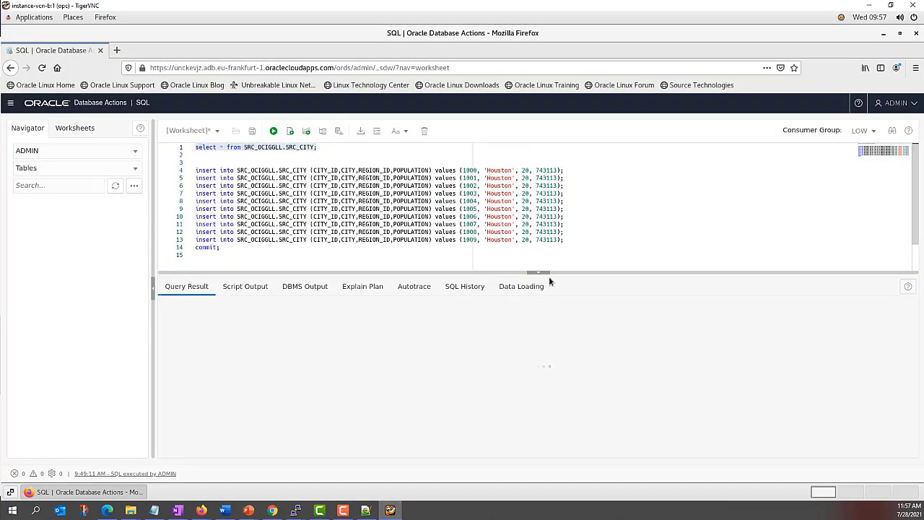
{"action": "left_click_drag", "start_coordinate": [559, 272], "coordinate": [559, 257]}
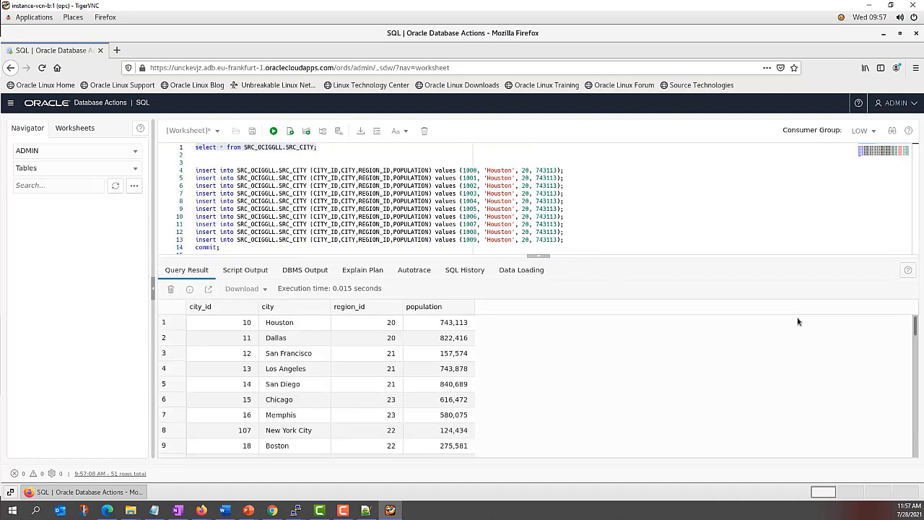
{"action": "mouse_move", "coordinate": [917, 330]}
{"action": "left_mouse_down"}
{"action": "mouse_move", "coordinate": [920, 473]}
{"action": "mouse_move", "coordinate": [915, 325]}
{"action": "left_mouse_up"}
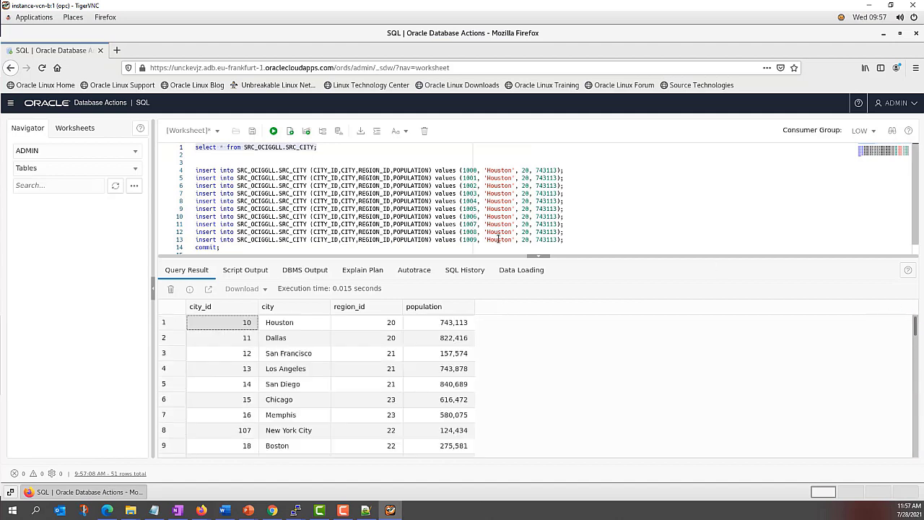
Step: Run the ten Houston inserts (ids 1000–1009) with commit and check the script output
{"action": "left_click", "coordinate": [221, 248]}
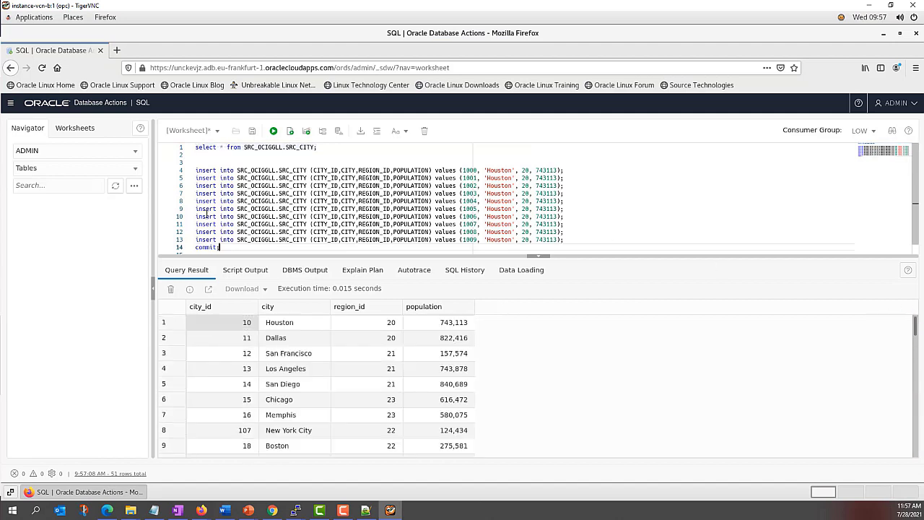
{"action": "left_click", "coordinate": [196, 173], "text": "shift"}
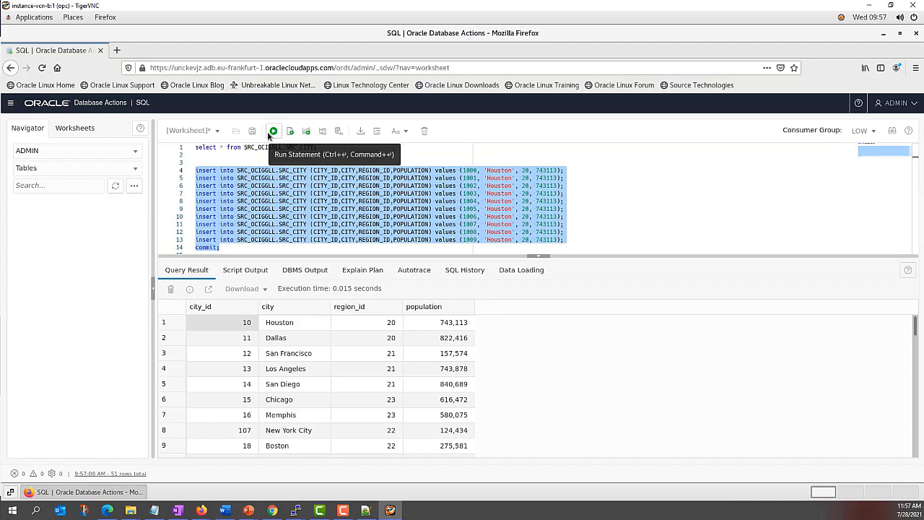
{"action": "left_click", "coordinate": [271, 135]}
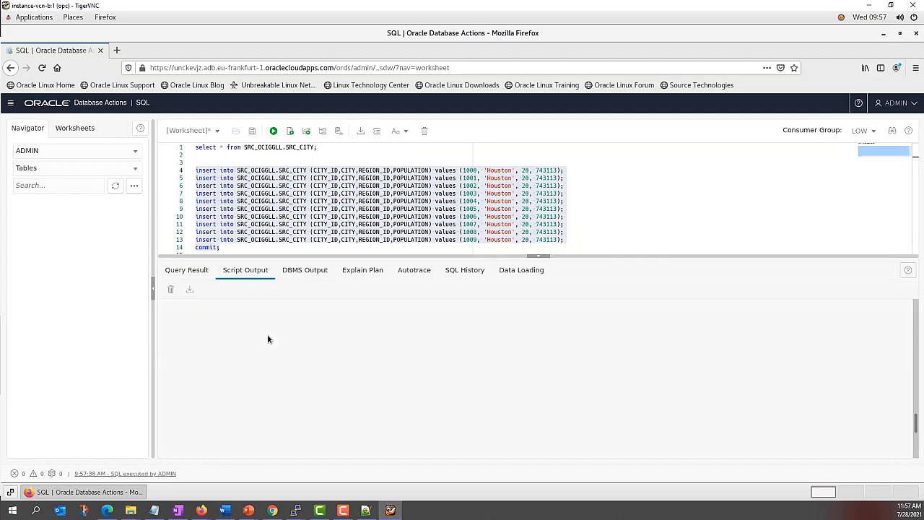
{"action": "scroll", "coordinate": [275, 337], "scroll_direction": "down", "scroll_amount": 1}
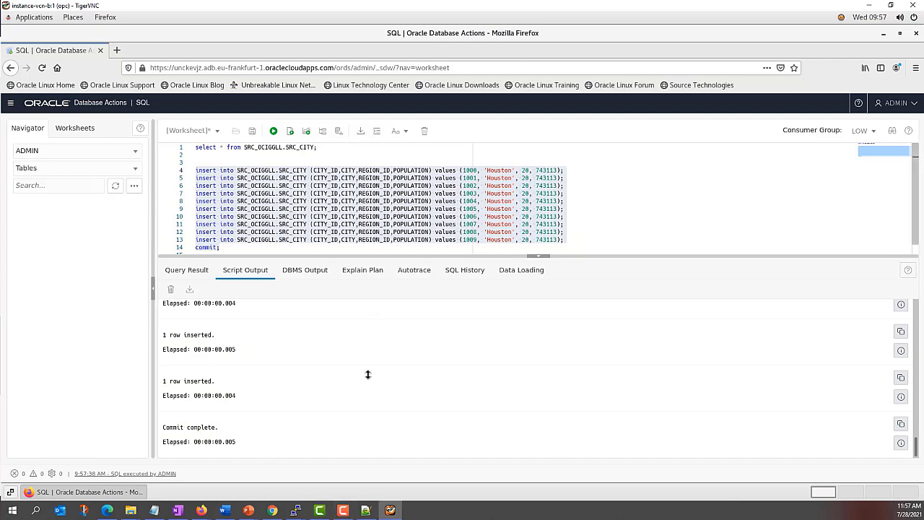
{"action": "left_click", "coordinate": [273, 511]}
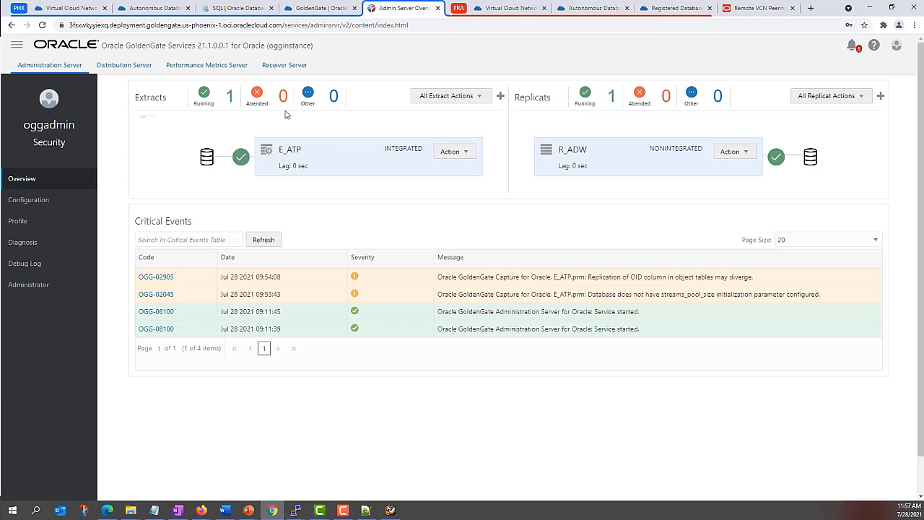
Step: Check E_ATP's table statistics, then R_ADW's statistics showing 10 inserts into the mirror table
{"action": "left_click", "coordinate": [292, 151]}
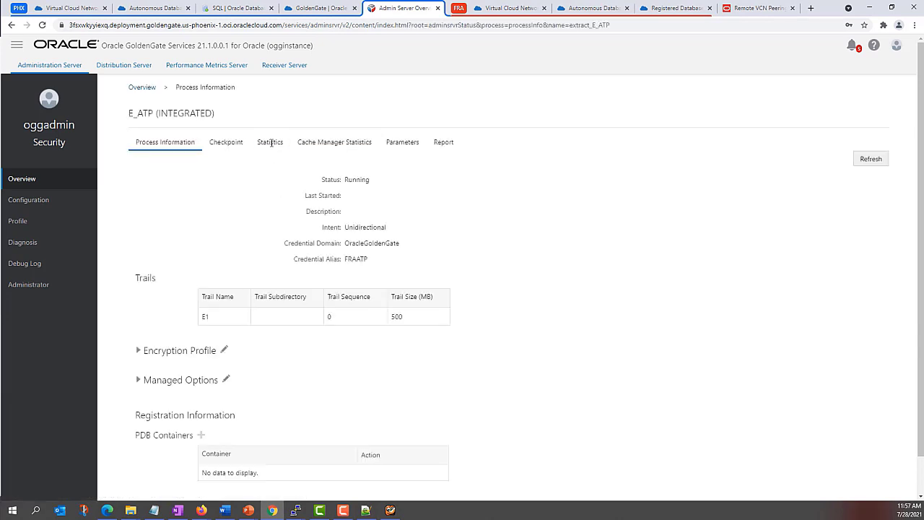
{"action": "left_click", "coordinate": [264, 144]}
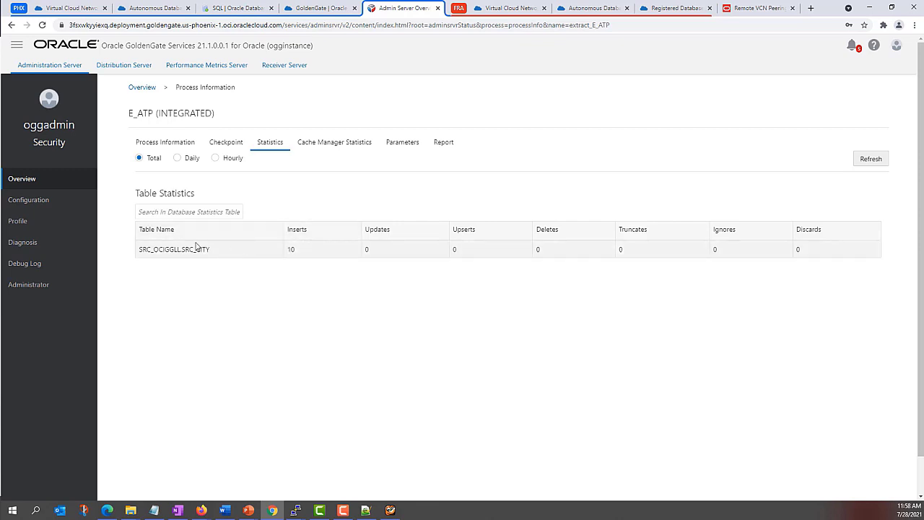
{"action": "left_click", "coordinate": [143, 88]}
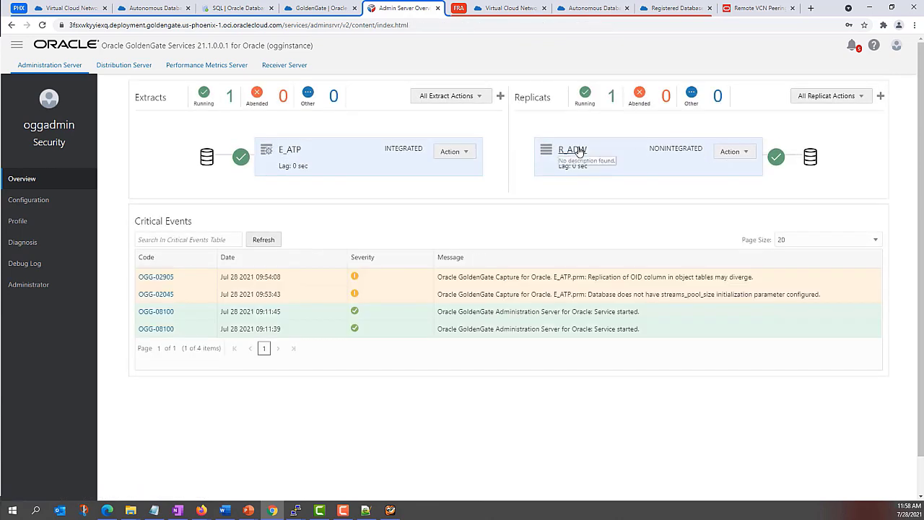
{"action": "left_click", "coordinate": [578, 151]}
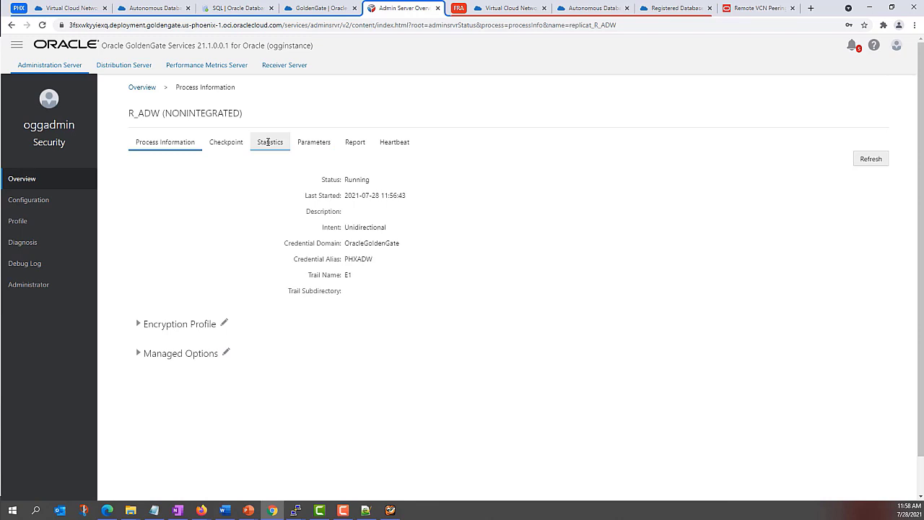
{"action": "left_click", "coordinate": [269, 142]}
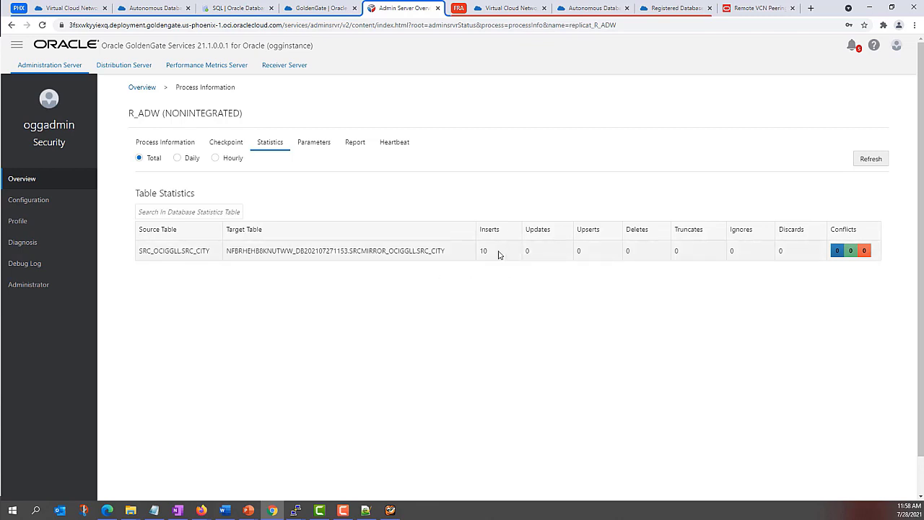
Step: Rerun the SRCMIRROR_OCIGGLL.SRC_CITY query in the Phoenix worksheet to see the Houston rows
{"action": "left_click", "coordinate": [228, 9]}
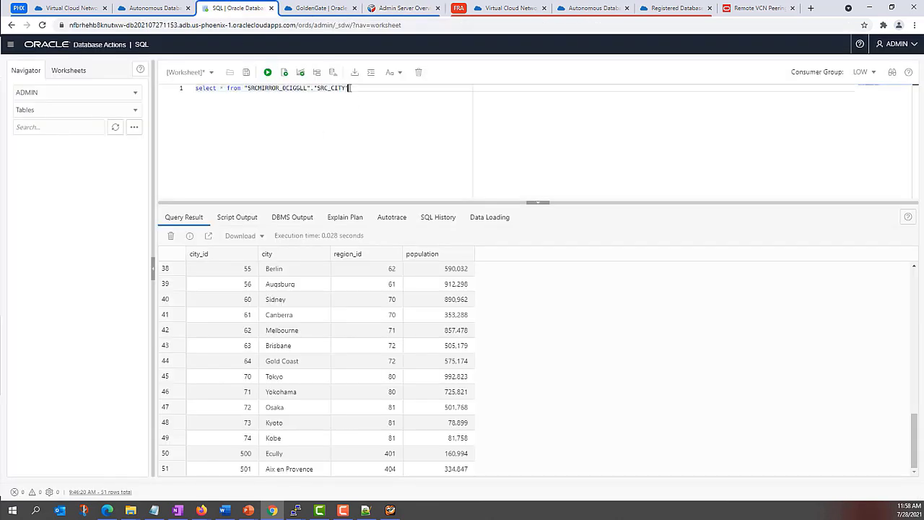
{"action": "left_click_drag", "start_coordinate": [351, 88], "coordinate": [195, 88]}
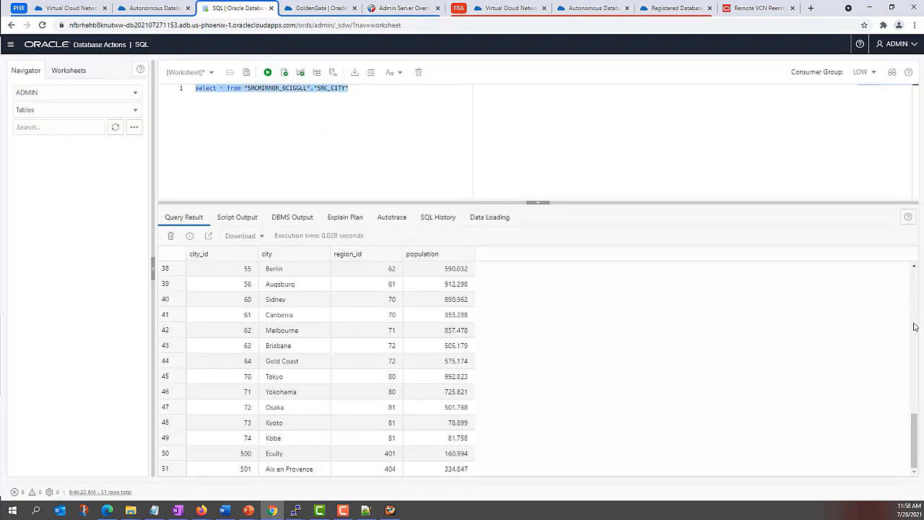
{"action": "left_click", "coordinate": [267, 72]}
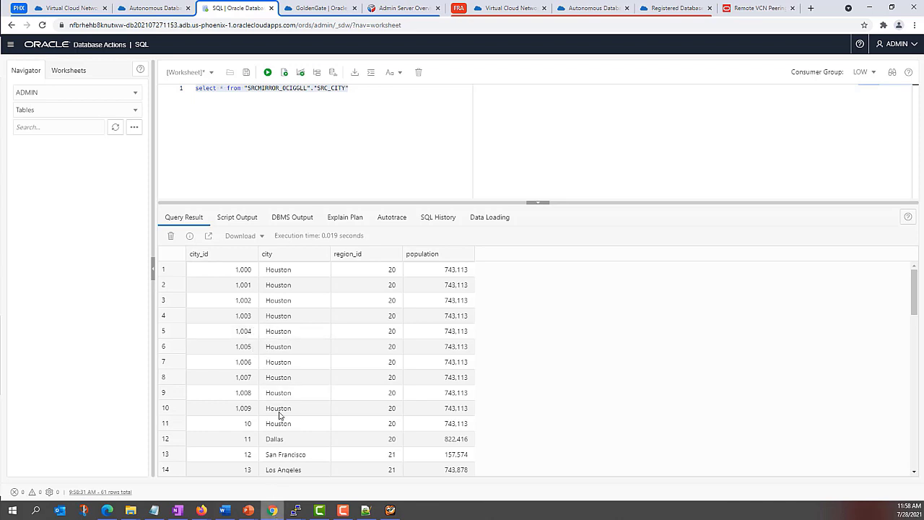
Step: Return to the GoldenGate Overview and bring back the replication slide show
{"action": "left_click", "coordinate": [388, 10]}
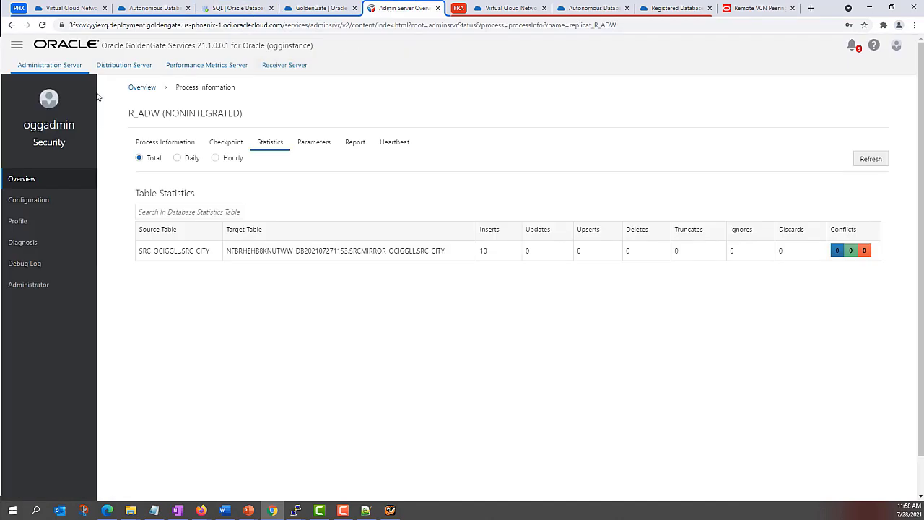
{"action": "left_click", "coordinate": [142, 87]}
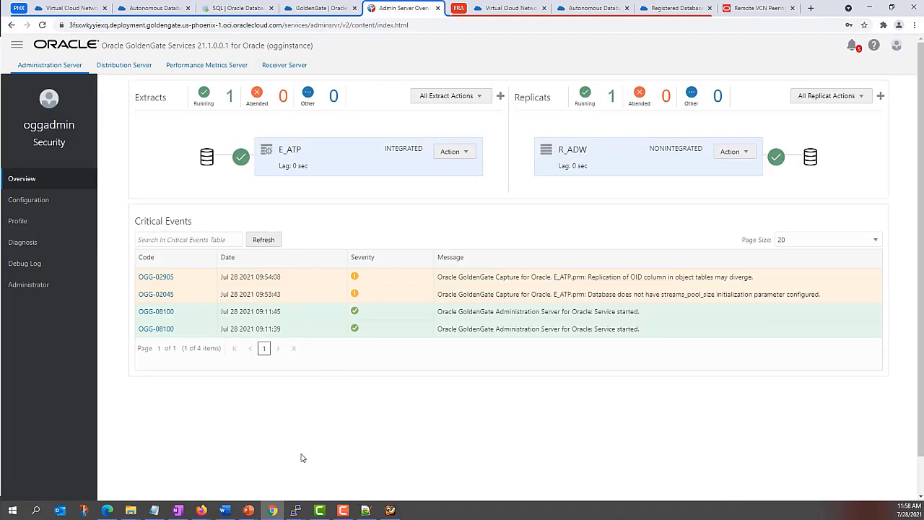
{"action": "mouse_move", "coordinate": [251, 511]}
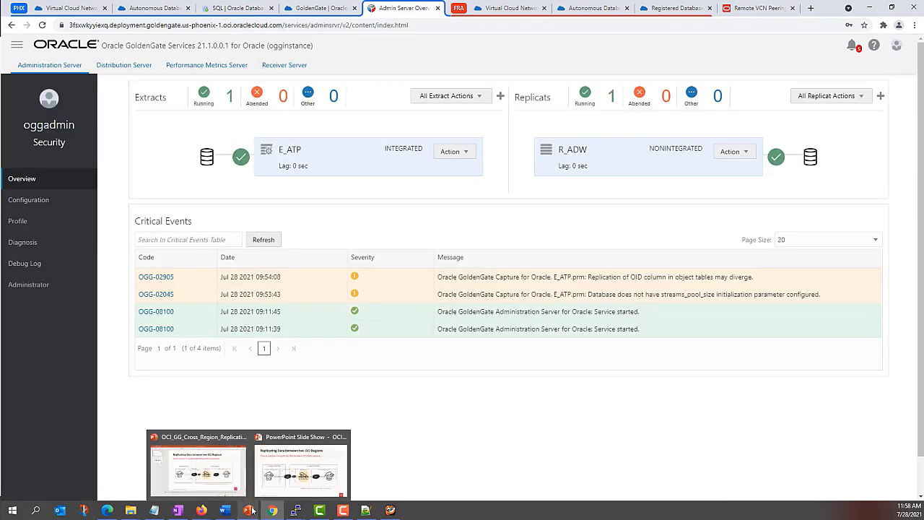
{"action": "left_click", "coordinate": [292, 470]}
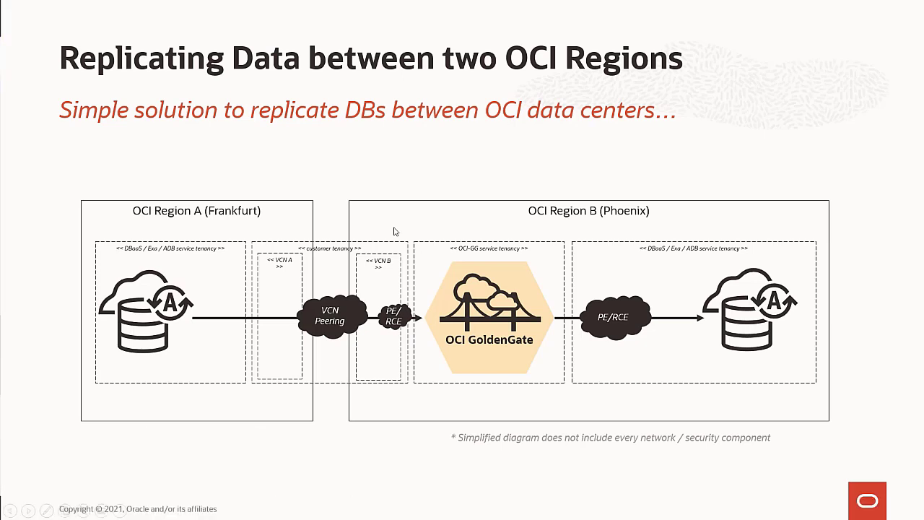